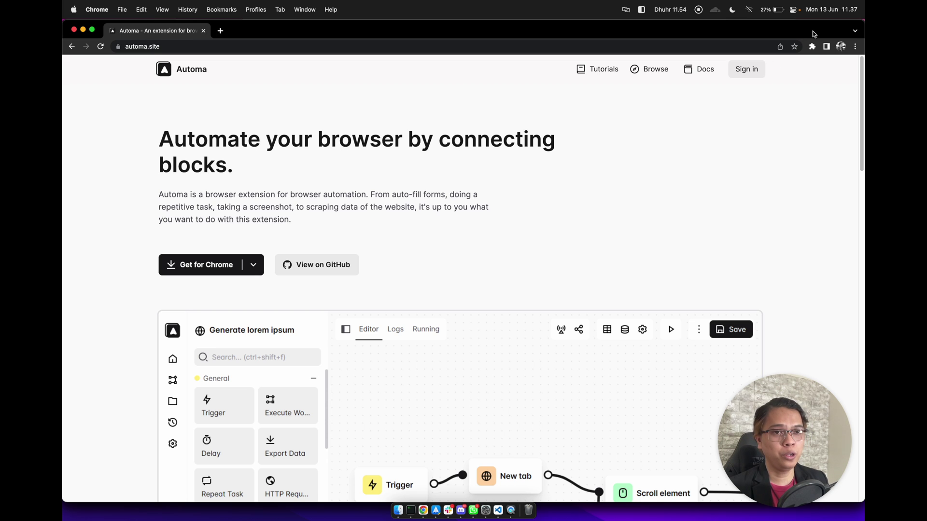
# Step: From the Automa dashboard, create a workflow named 'example' and open it in the editor
pyautogui.click(772, 107)
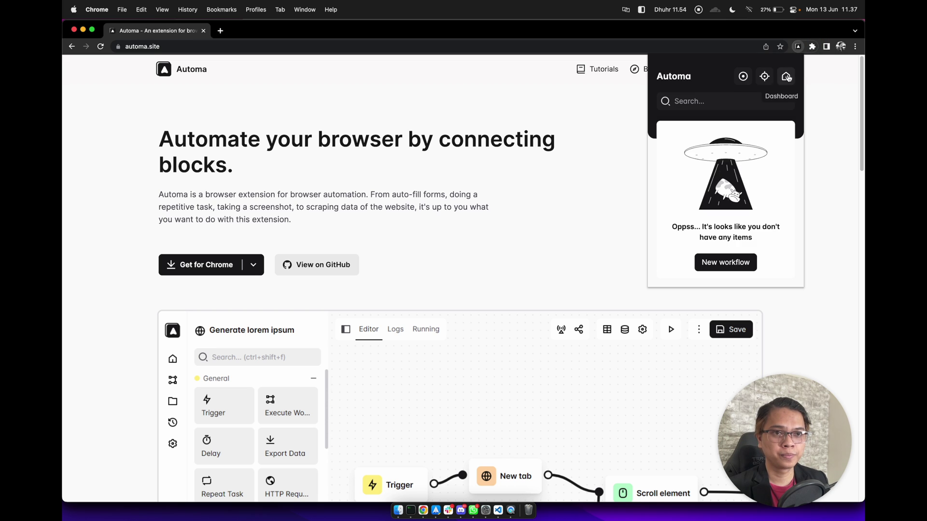
pyautogui.click(786, 77)
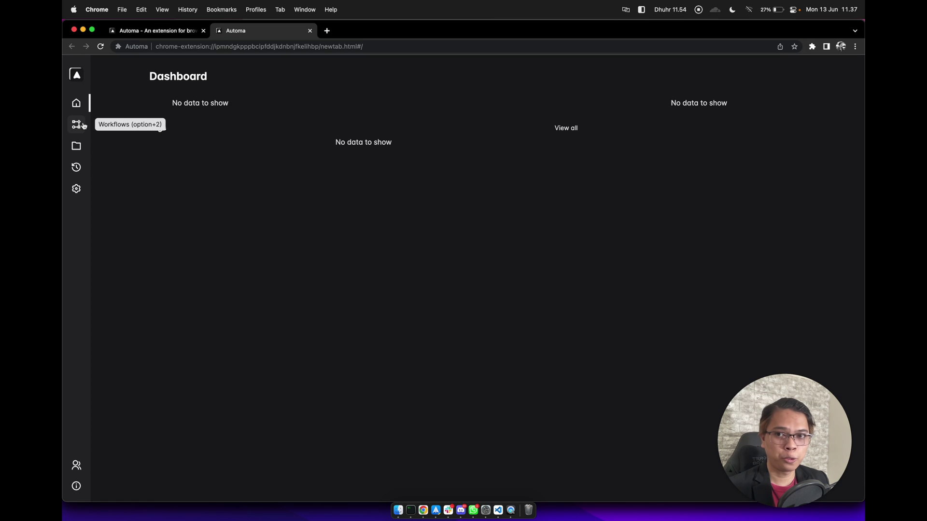
pyautogui.click(76, 124)
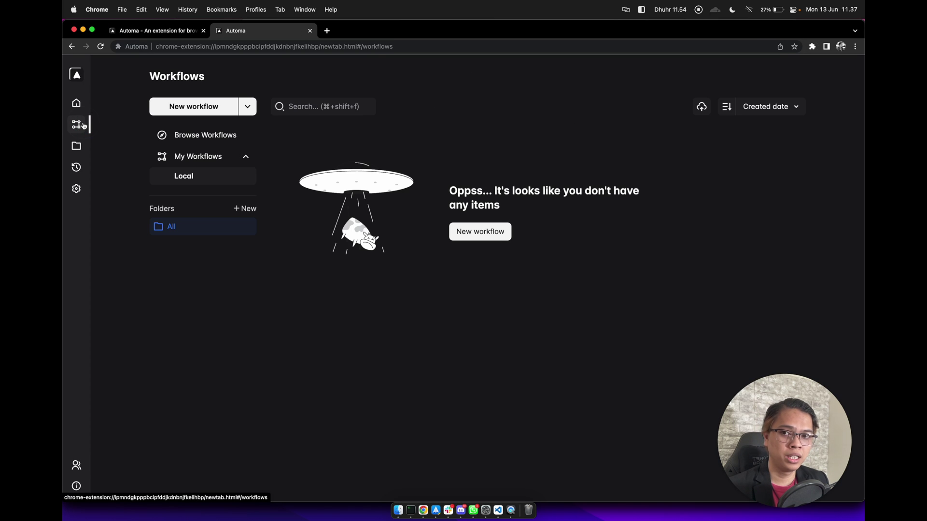
pyautogui.click(184, 107)
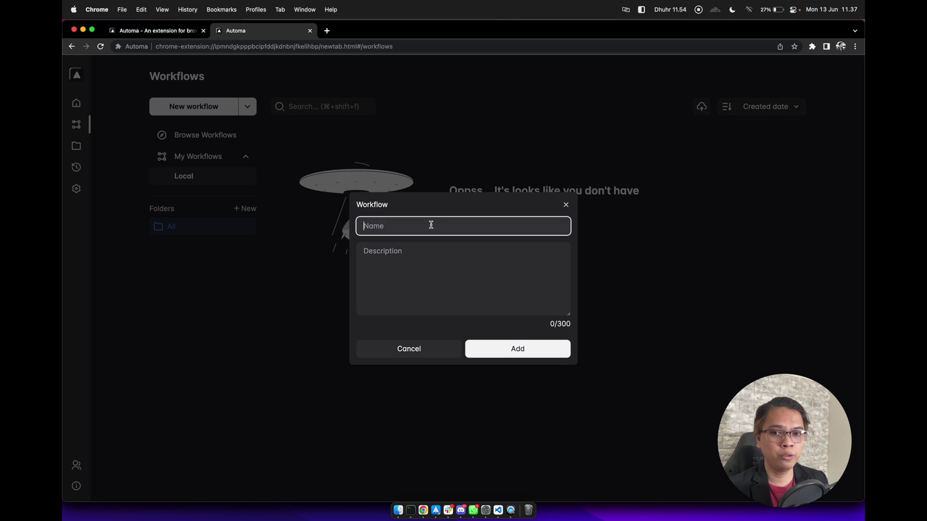
pyautogui.write('example')
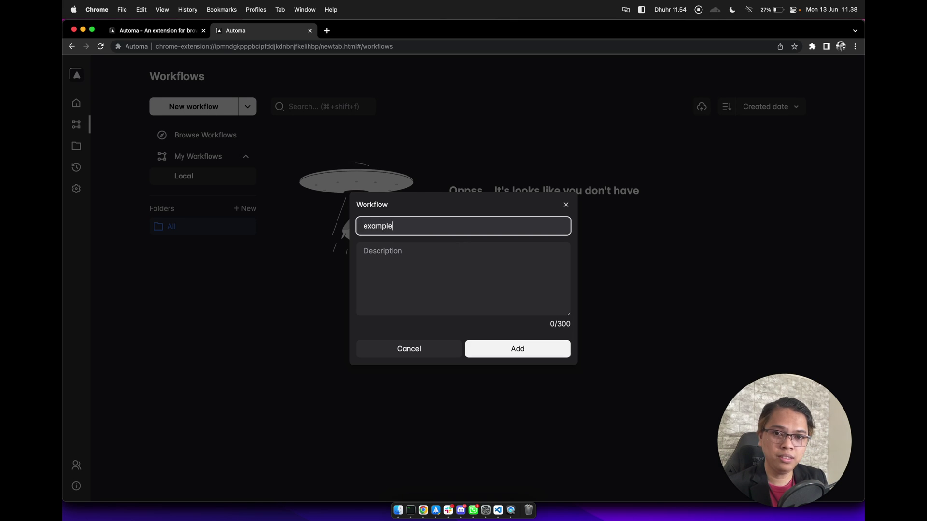
pyautogui.press('Return')
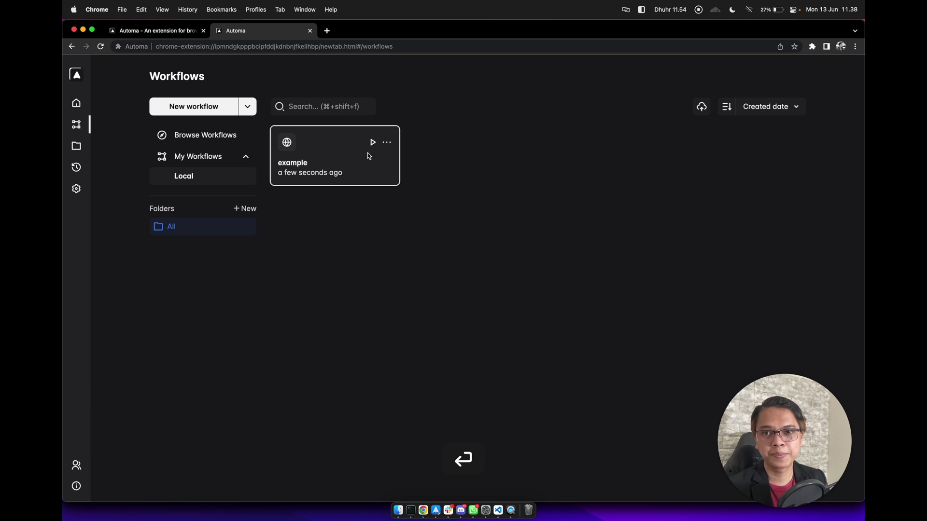
pyautogui.click(293, 163)
# Step: Keep the Trigger block set to Manually and return to the block list
pyautogui.doubleClick(284, 202)
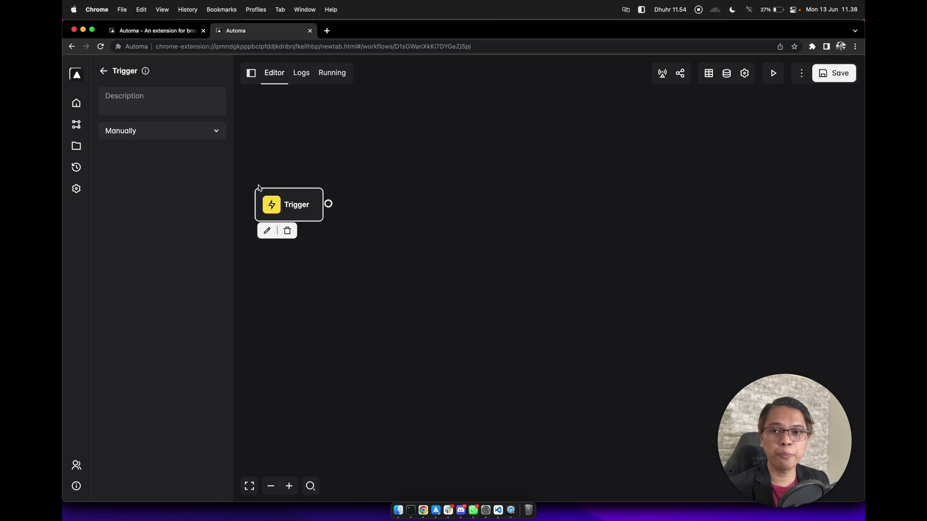
pyautogui.click(190, 136)
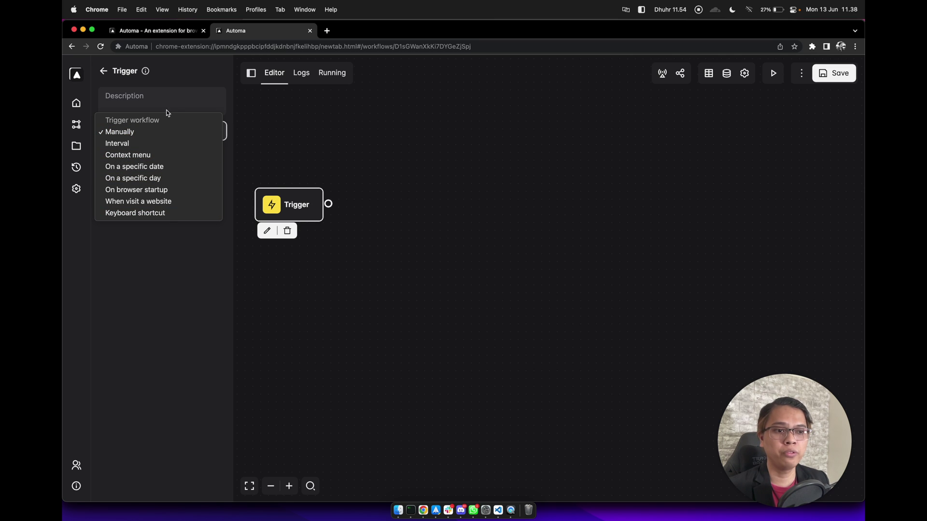
pyautogui.click(163, 135)
pyautogui.click(105, 73)
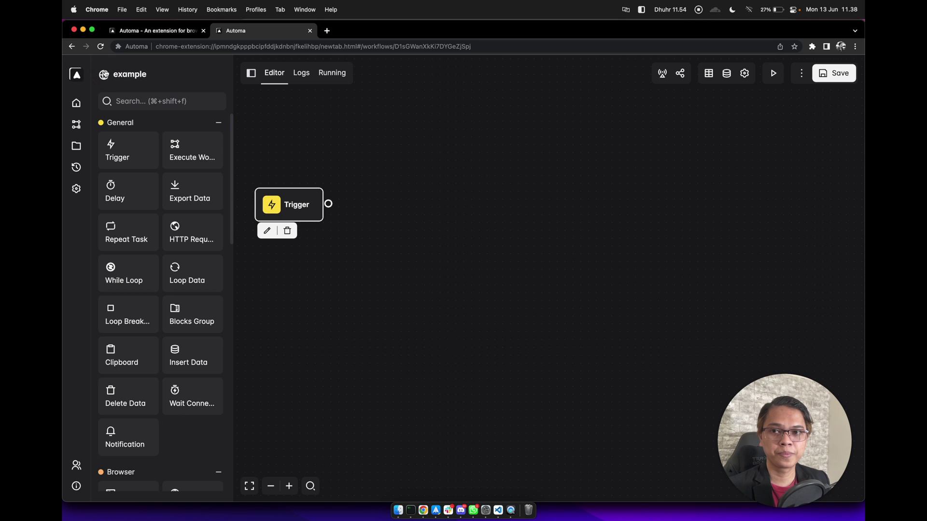
# Step: Collapse the General, Browser, Web Interaction, Online Services and Conditions block categories
pyautogui.click(218, 123)
pyautogui.click(219, 141)
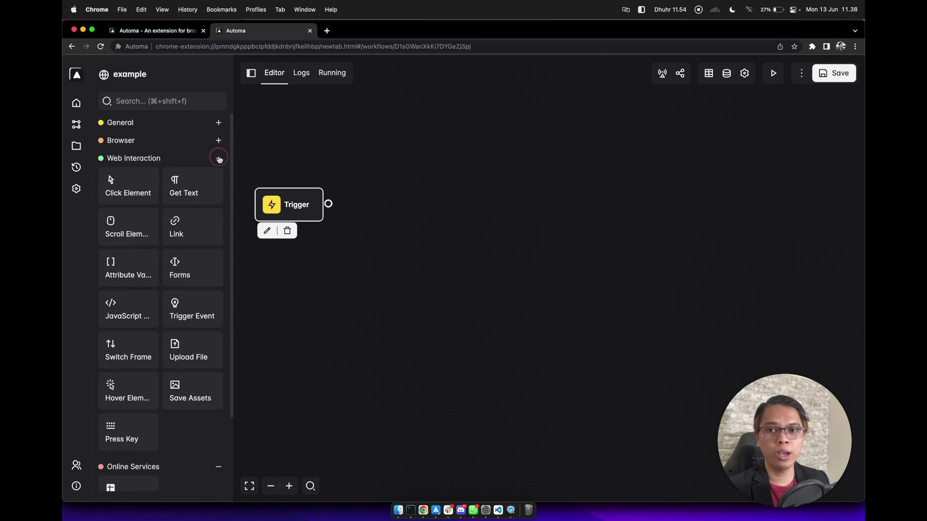
pyautogui.click(219, 157)
pyautogui.click(218, 177)
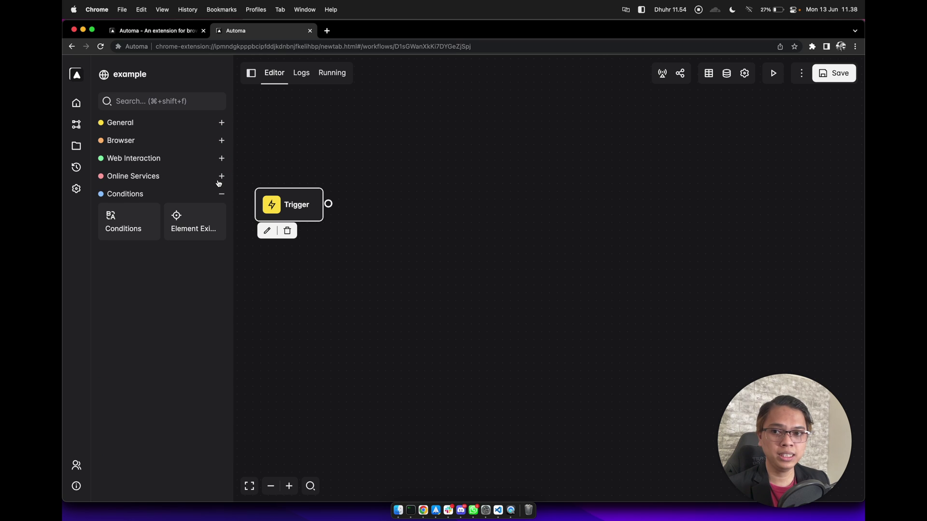
pyautogui.click(221, 194)
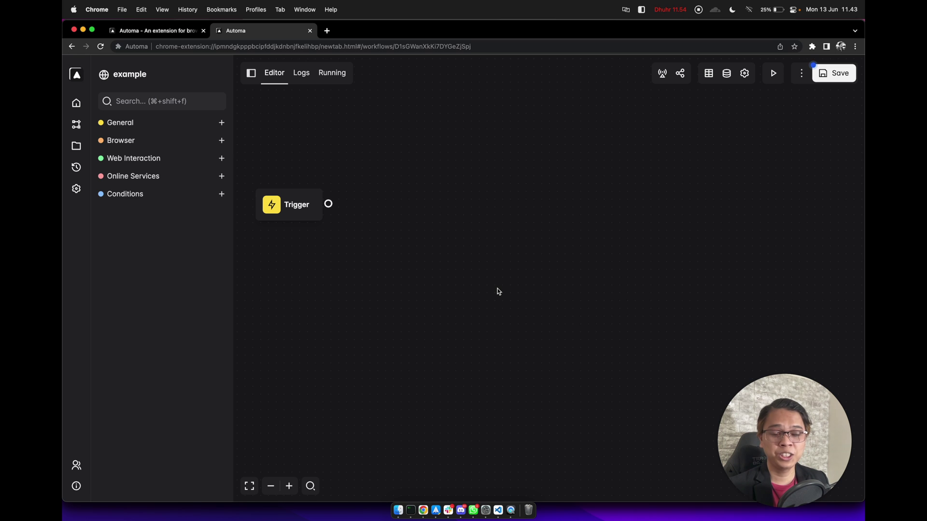
# Step: Add a New Tab block with the pasted Google Translate URL
pyautogui.click(222, 141)
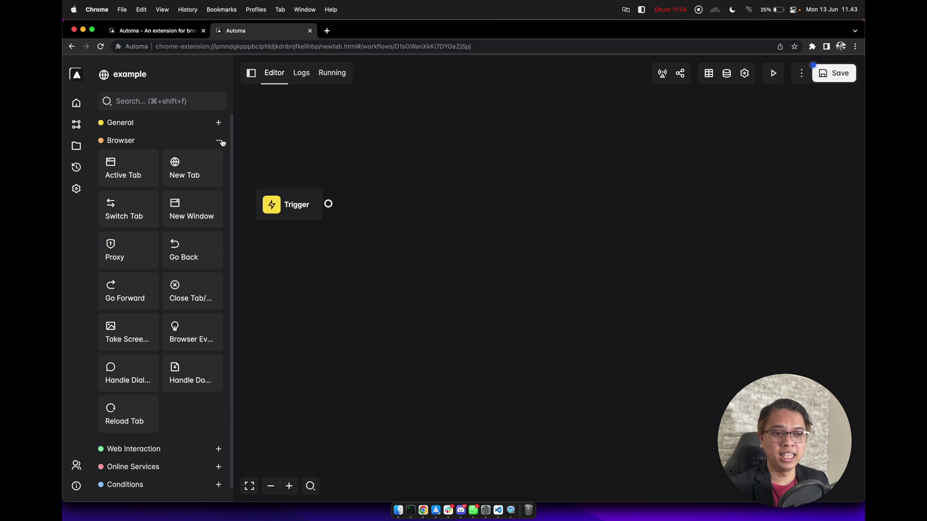
pyautogui.moveTo(193, 166); pyautogui.dragTo(453, 231)
pyautogui.doubleClick(499, 233)
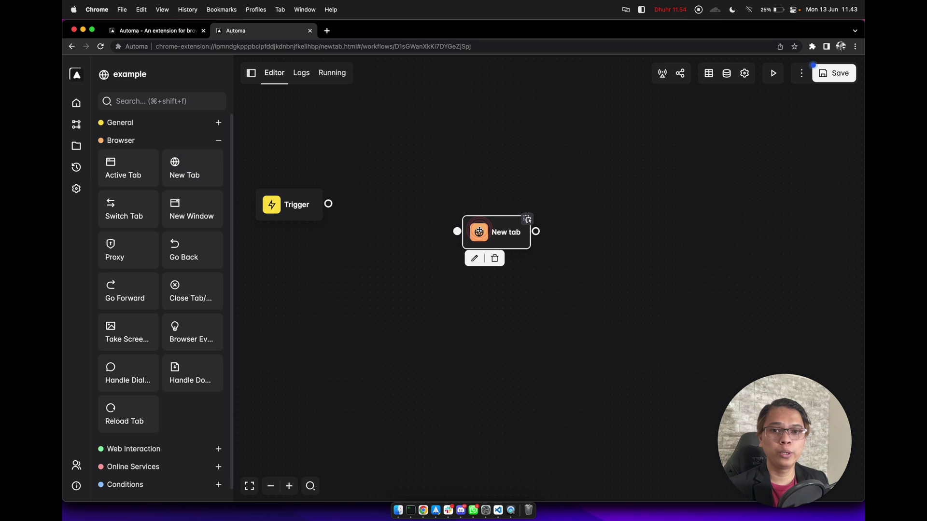
pyautogui.click(177, 146)
pyautogui.write('https://translate.google.com/?sl=auto&tl=en&op=translate')
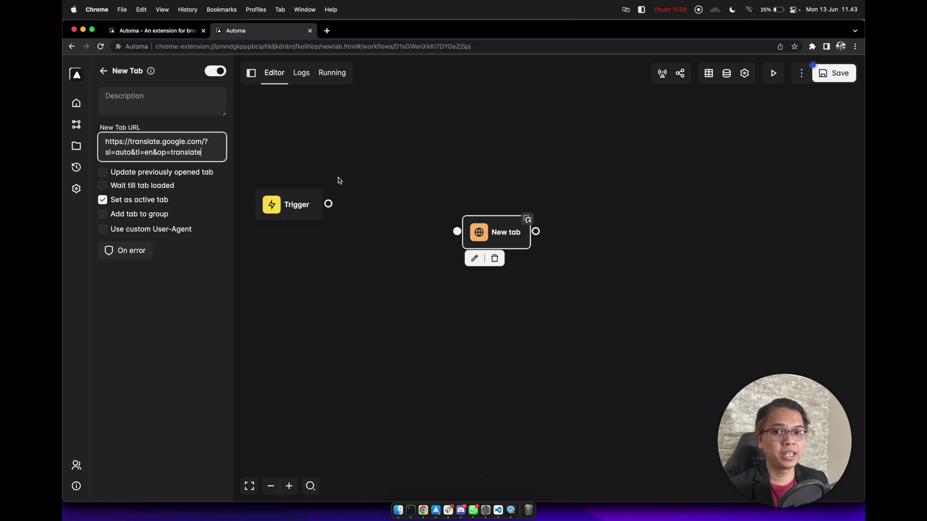
# Step: Connect Trigger to New tab, save the workflow and execute it
pyautogui.moveTo(328, 204); pyautogui.dragTo(455, 228)
pyautogui.click(835, 75)
pyautogui.click(773, 74)
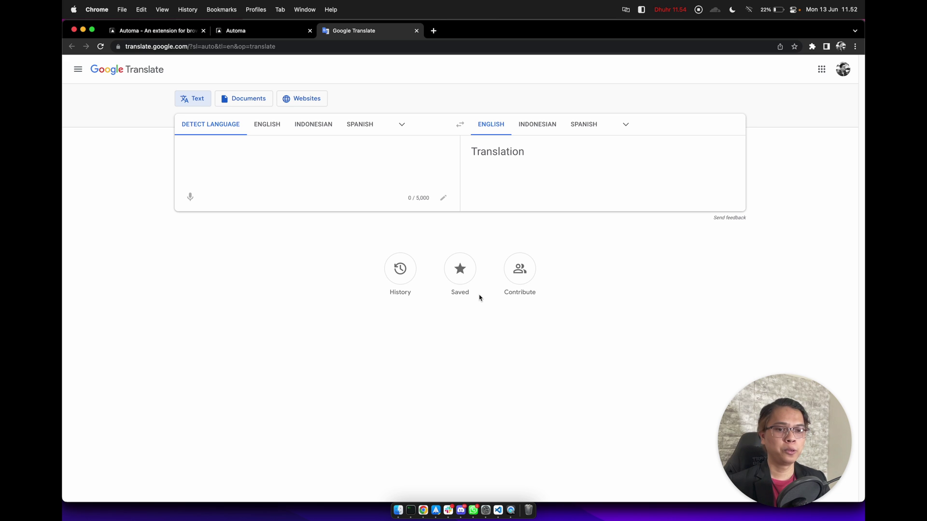
# Step: Copy the Google Translate source box's CSS selector with Automa's element picker, then return to the editor
pyautogui.click(197, 158)
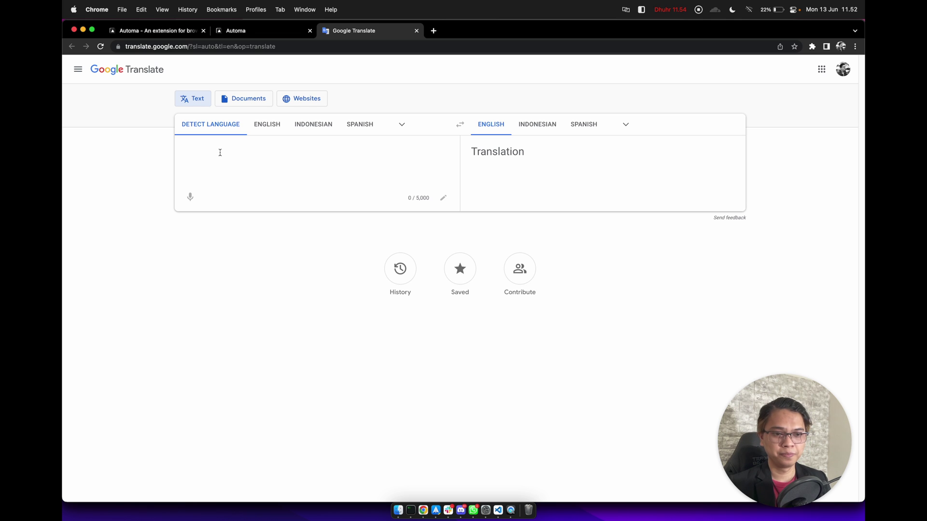
pyautogui.click(812, 46)
pyautogui.click(756, 112)
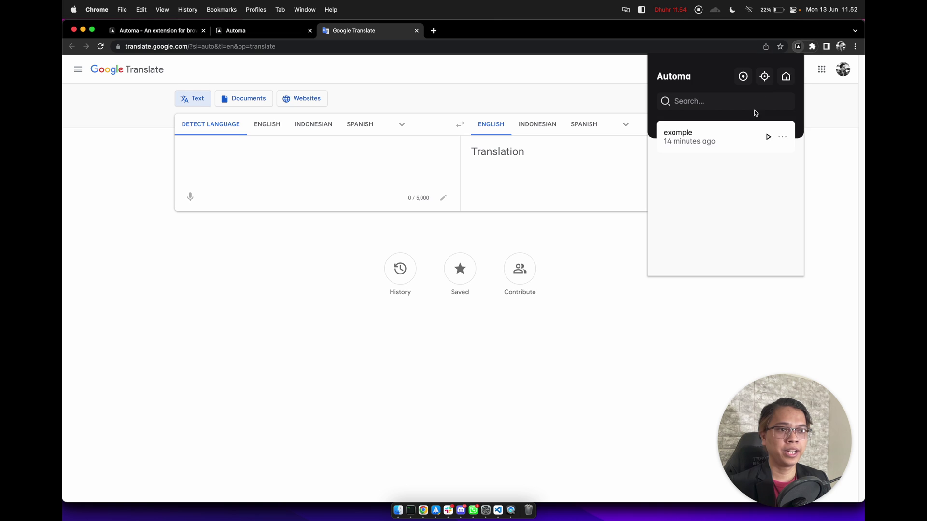
pyautogui.click(766, 77)
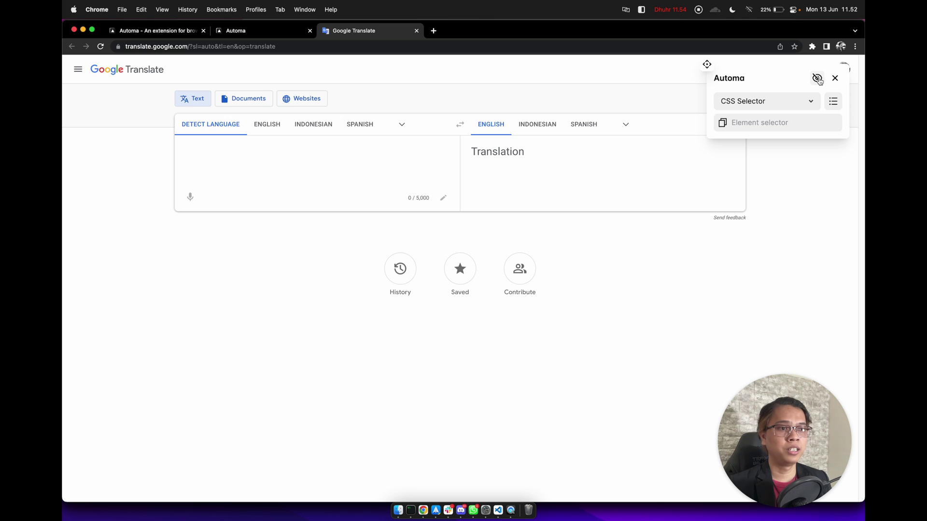
pyautogui.click(818, 78)
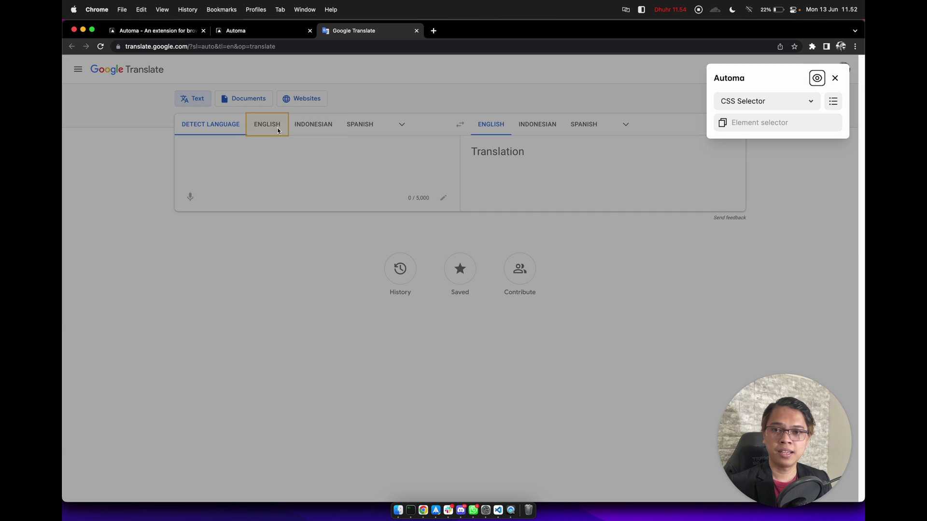
pyautogui.click(226, 159)
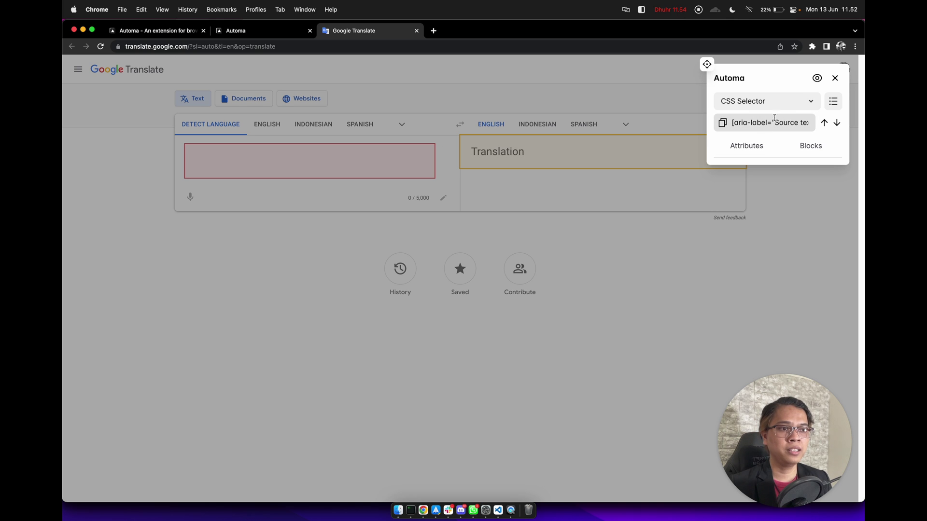
pyautogui.click(721, 124)
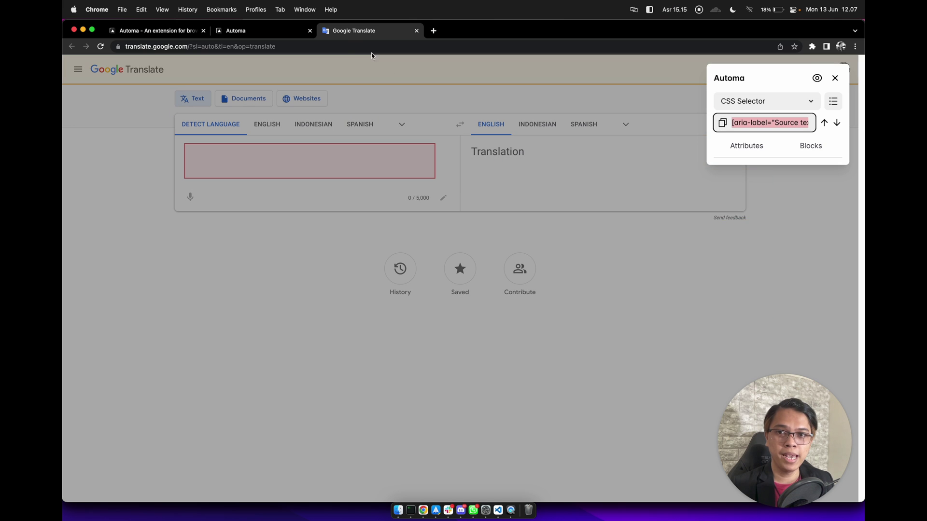
pyautogui.click(275, 31)
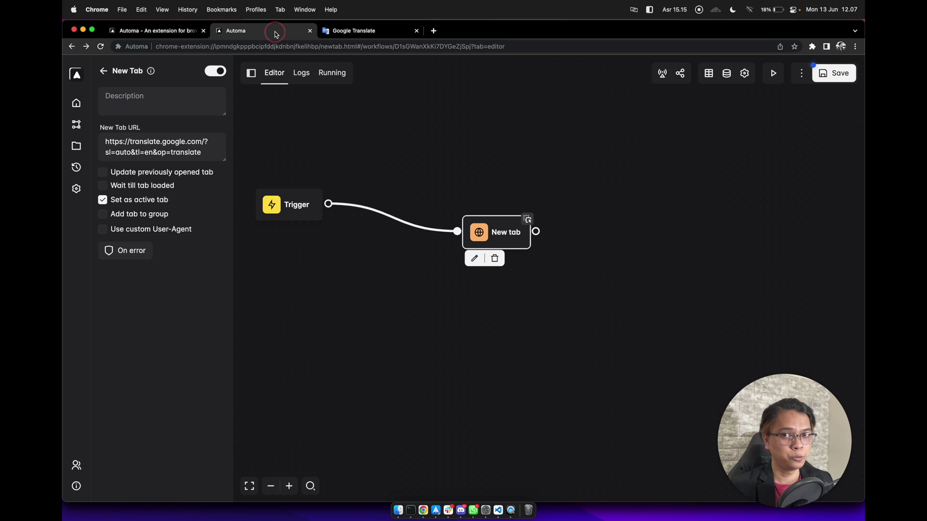
# Step: Add a Forms block and paste the source text box's selector into it
pyautogui.click(102, 73)
pyautogui.scroll(-7, 152, 264)
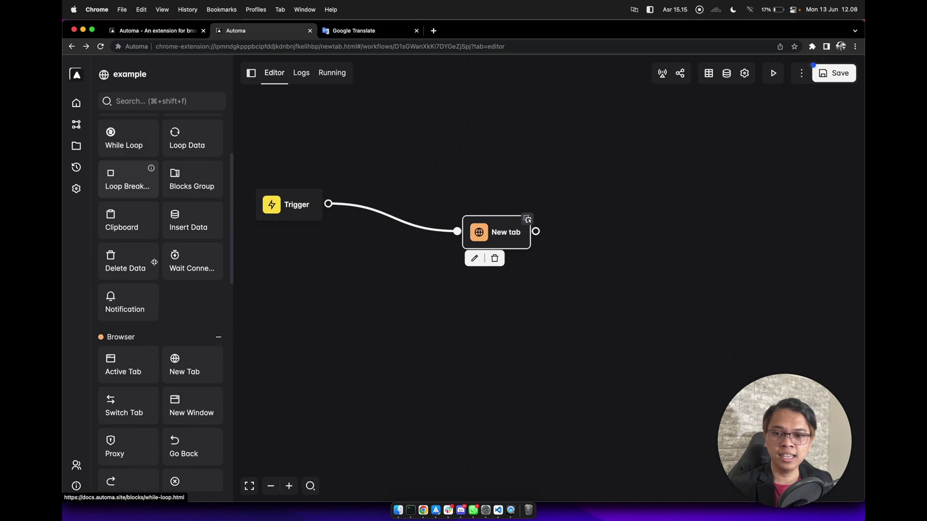
pyautogui.scroll(-5, 154, 265)
pyautogui.moveTo(190, 337); pyautogui.dragTo(599, 231)
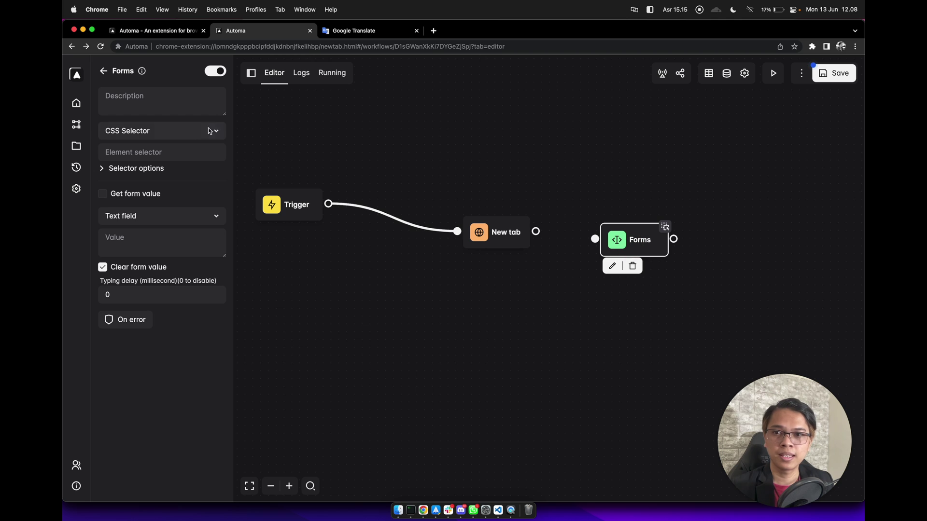
pyautogui.click(179, 150)
pyautogui.press('super+v')
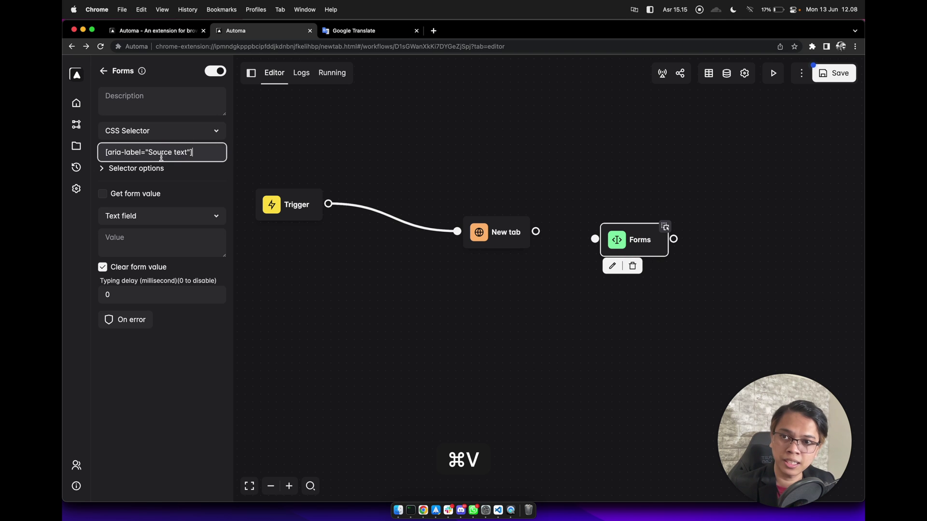
# Step: Enable Wait for selector, keep Text field, enter 'Halo semuanya' with 150 ms typing delay
pyautogui.click(145, 172)
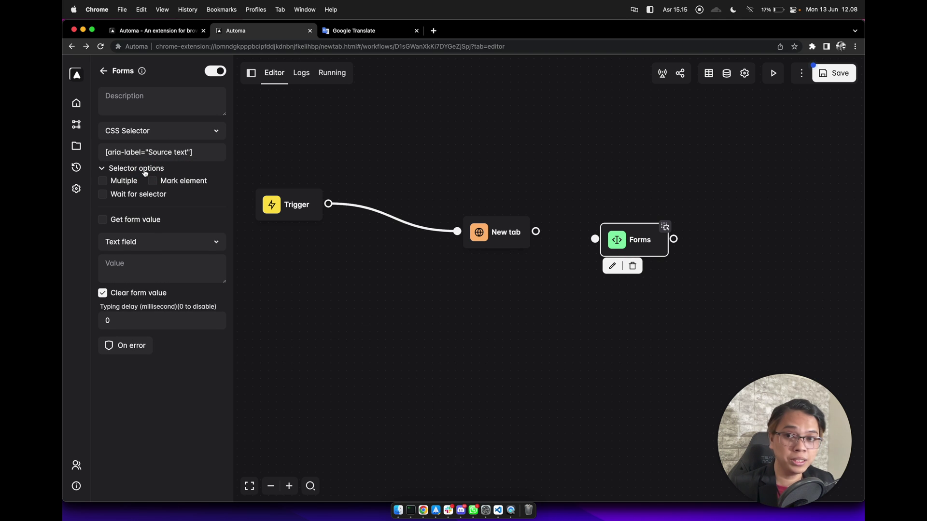
pyautogui.click(123, 195)
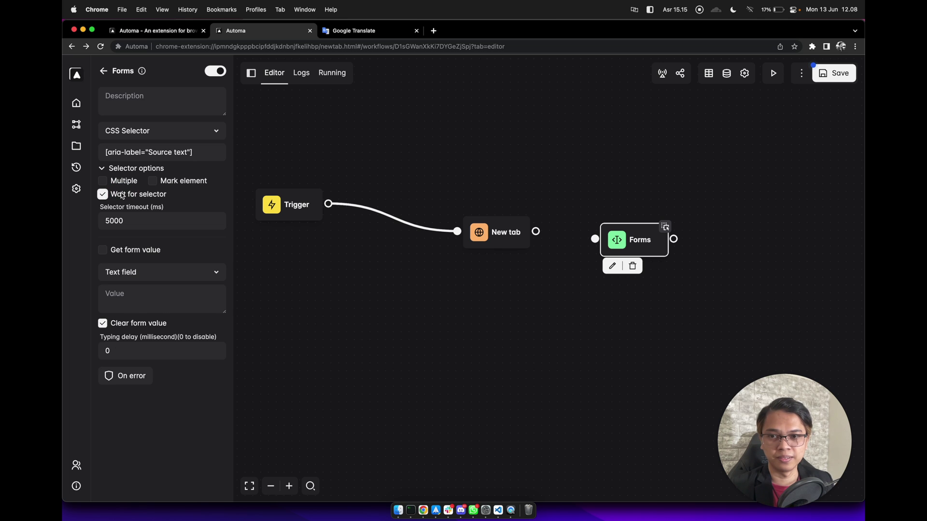
pyautogui.click(140, 273)
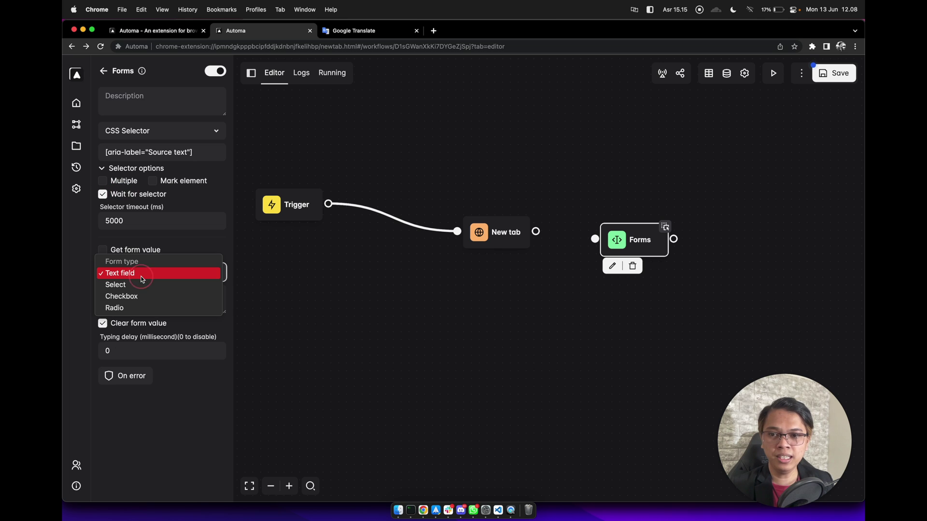
pyautogui.click(140, 272)
pyautogui.click(140, 295)
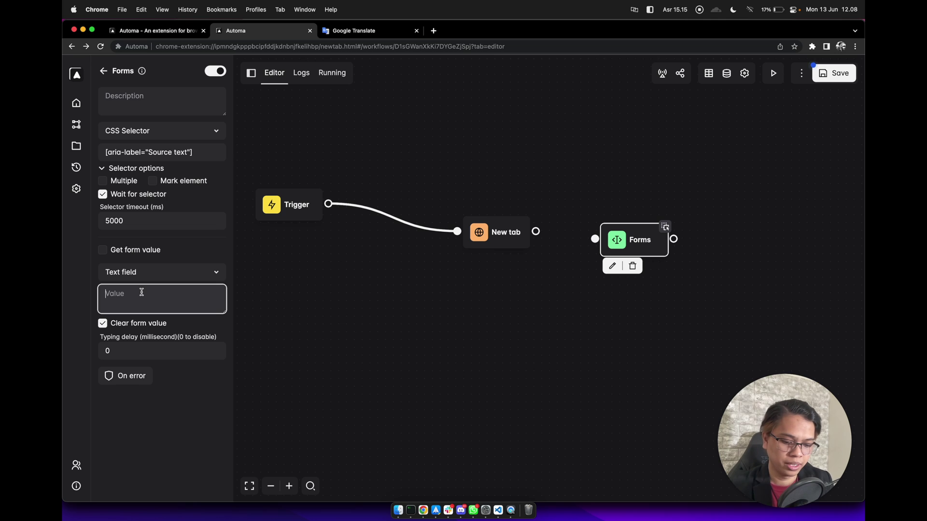
pyautogui.write('Ha')
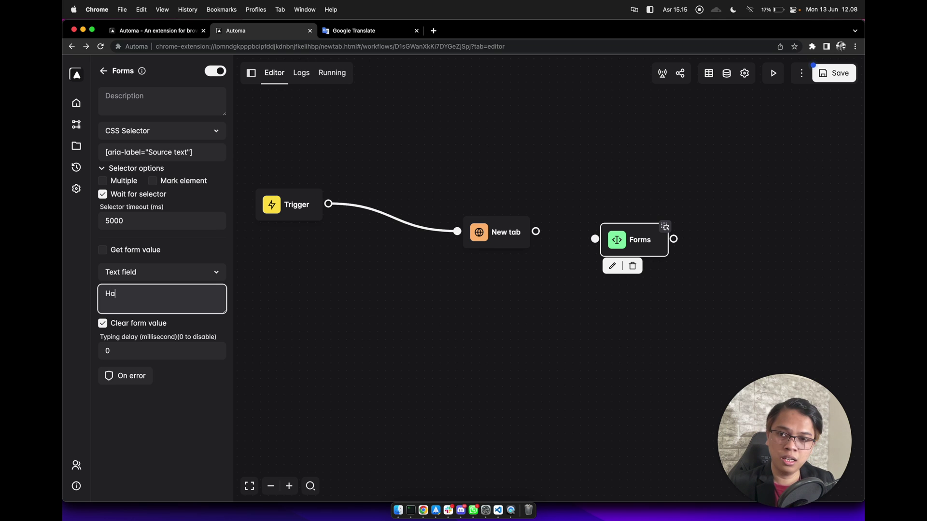
pyautogui.write('lo semuab')
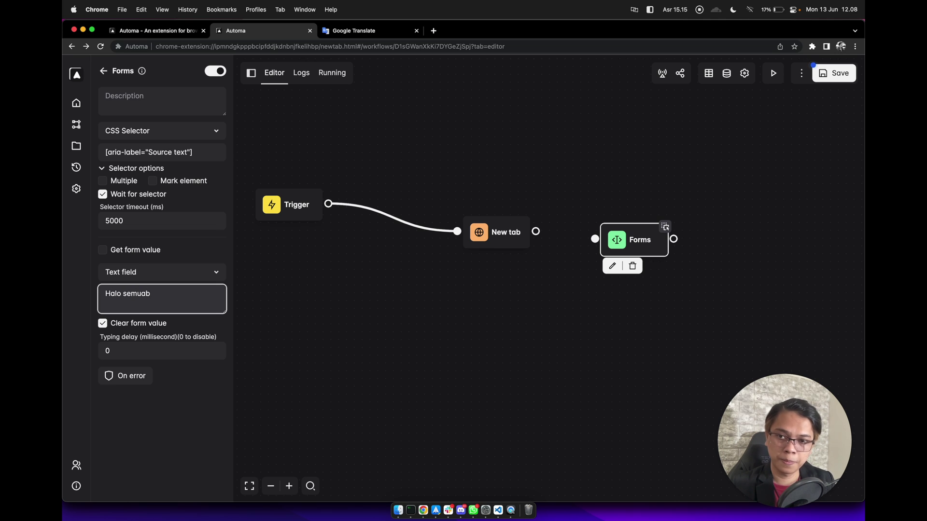
pyautogui.write('nnya')
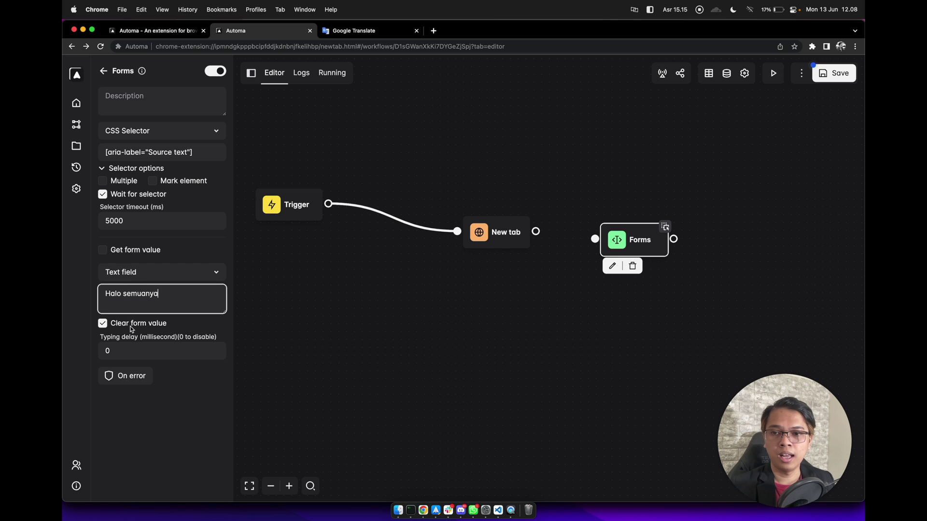
pyautogui.click(126, 351)
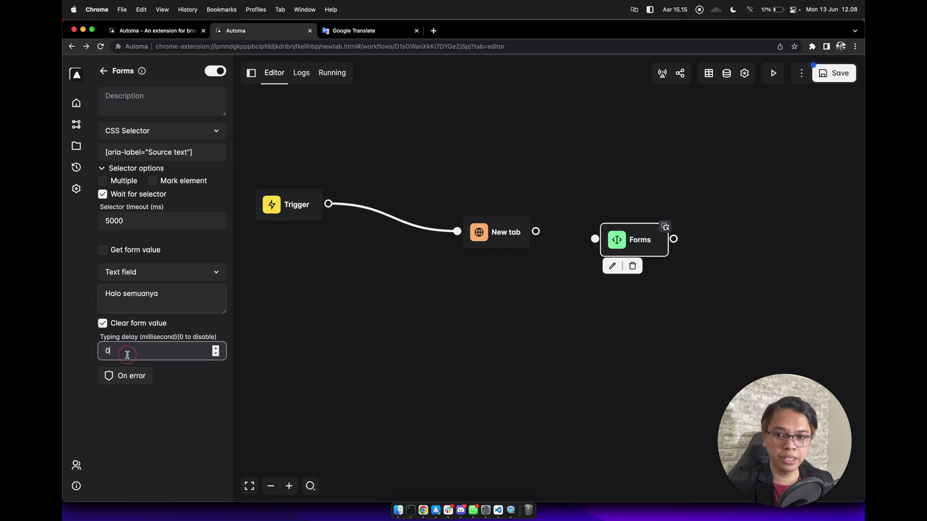
pyautogui.press('BackSpace')
pyautogui.write('1')
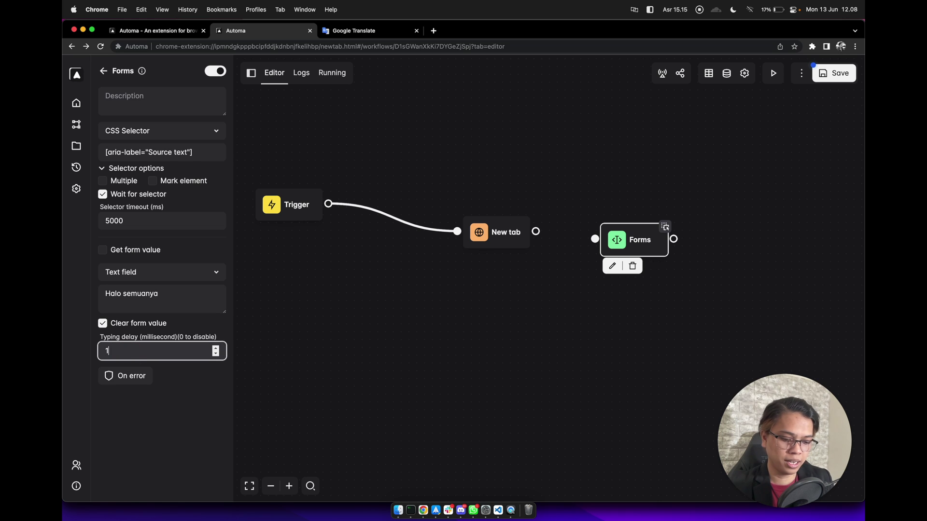
pyautogui.write('50')
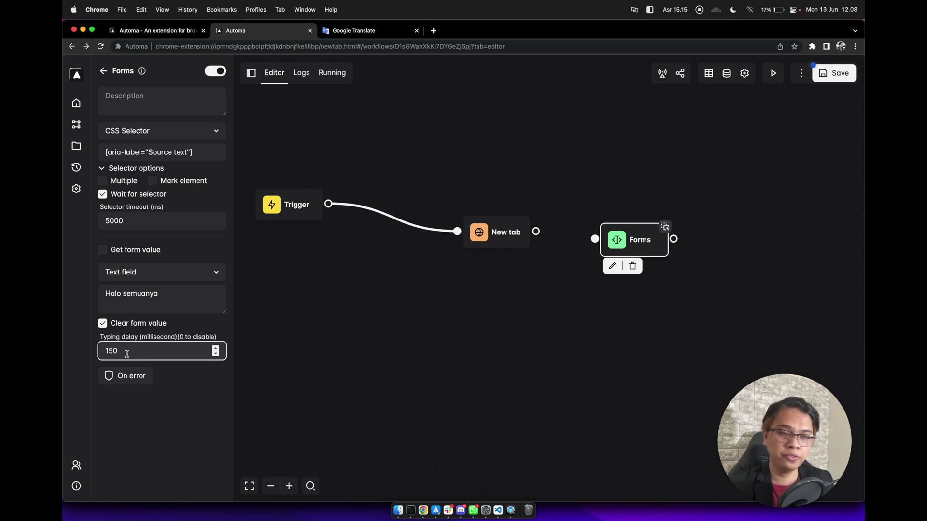
# Step: Connect New tab to Forms, save the workflow and execute it
pyautogui.moveTo(536, 232); pyautogui.dragTo(596, 239)
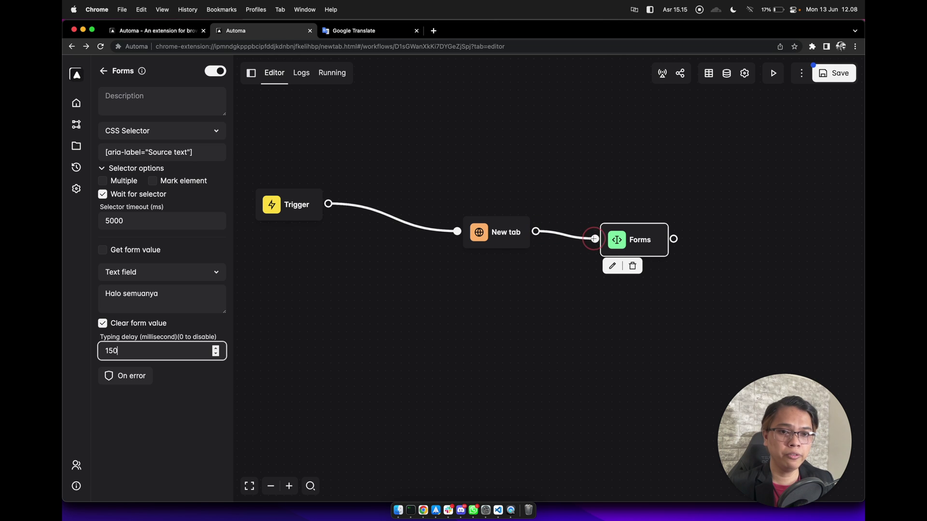
pyautogui.click(834, 77)
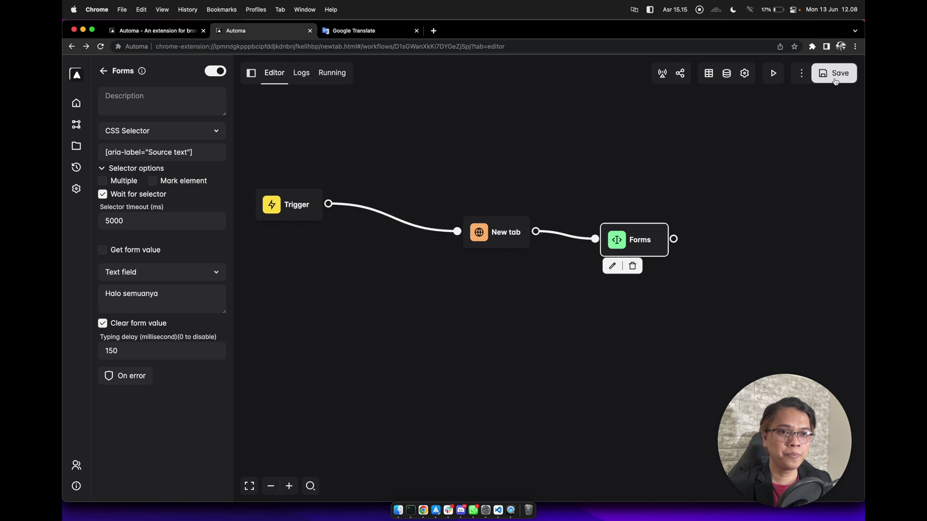
pyautogui.click(773, 74)
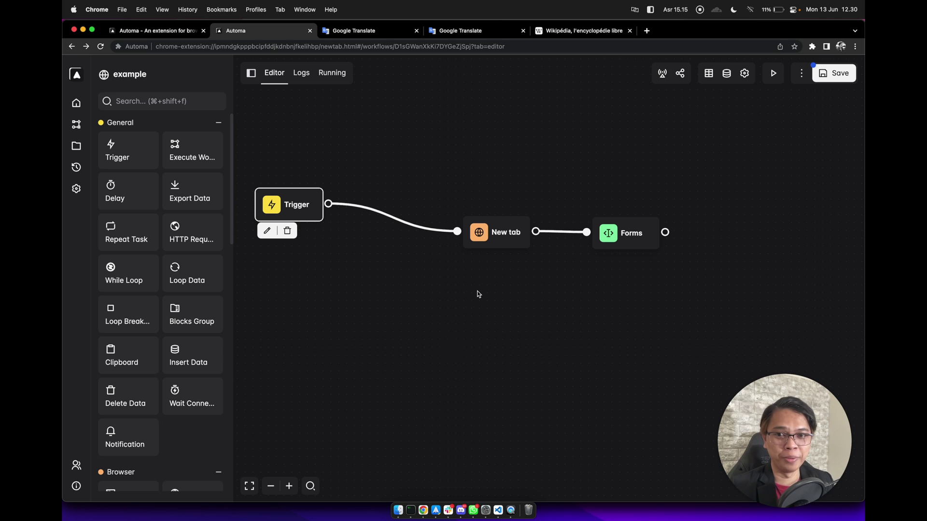
# Step: Set the Trigger to Context menu named 'Translate to English', shown for Selection
pyautogui.doubleClick(282, 209)
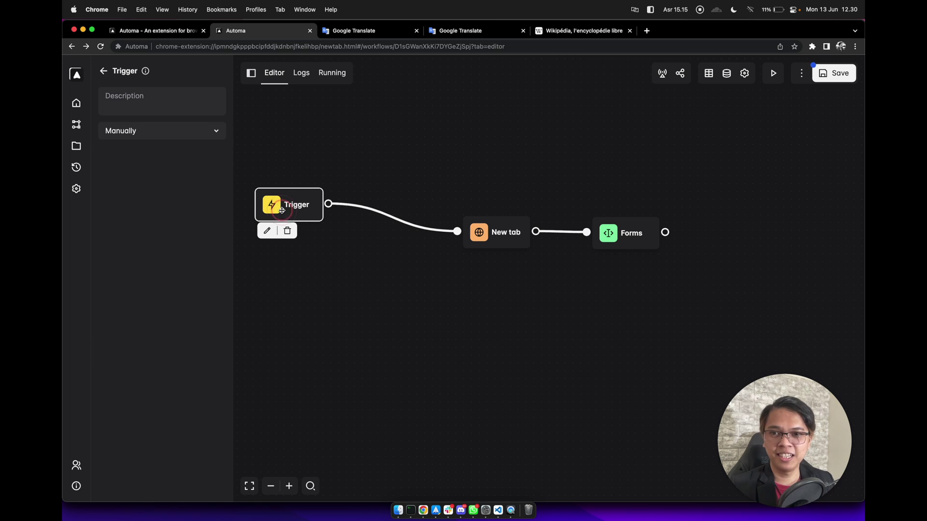
pyautogui.click(180, 137)
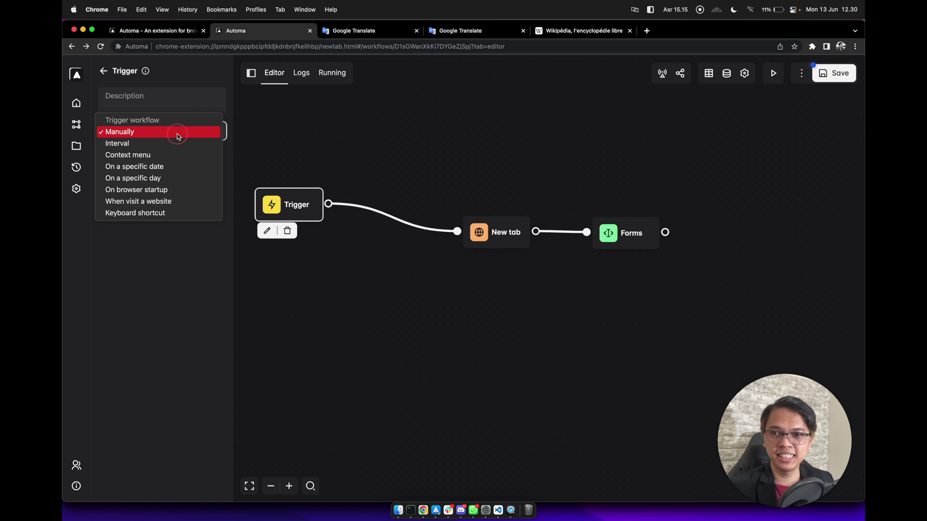
pyautogui.click(163, 156)
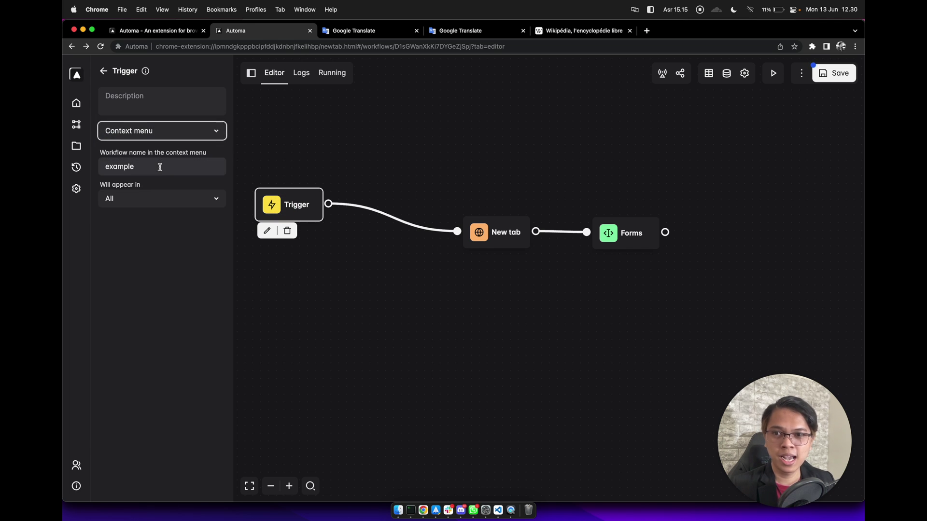
pyautogui.doubleClick(160, 167)
pyautogui.write('T')
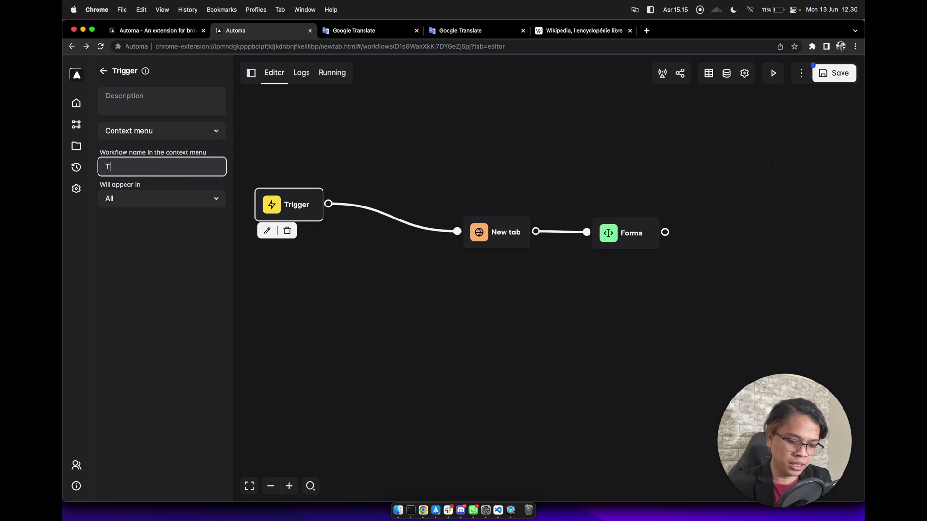
pyautogui.write('ranslate to English')
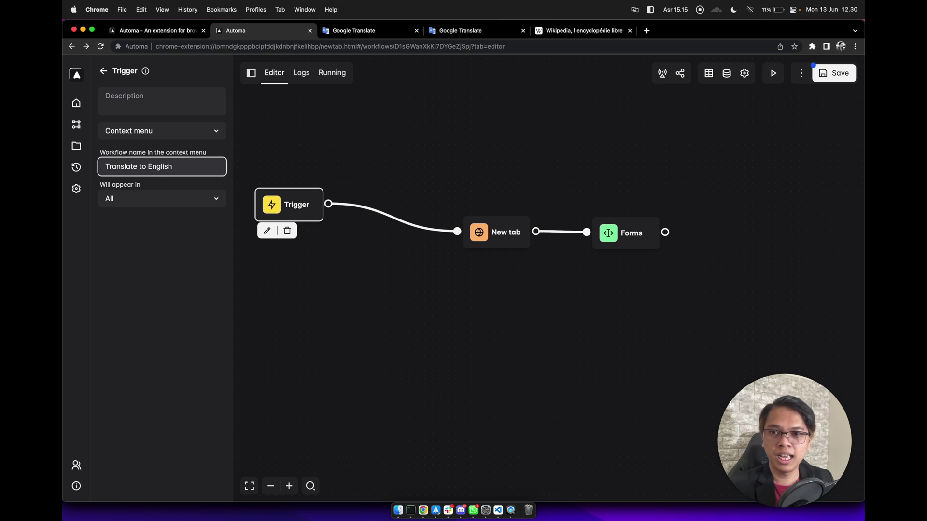
pyautogui.click(155, 197)
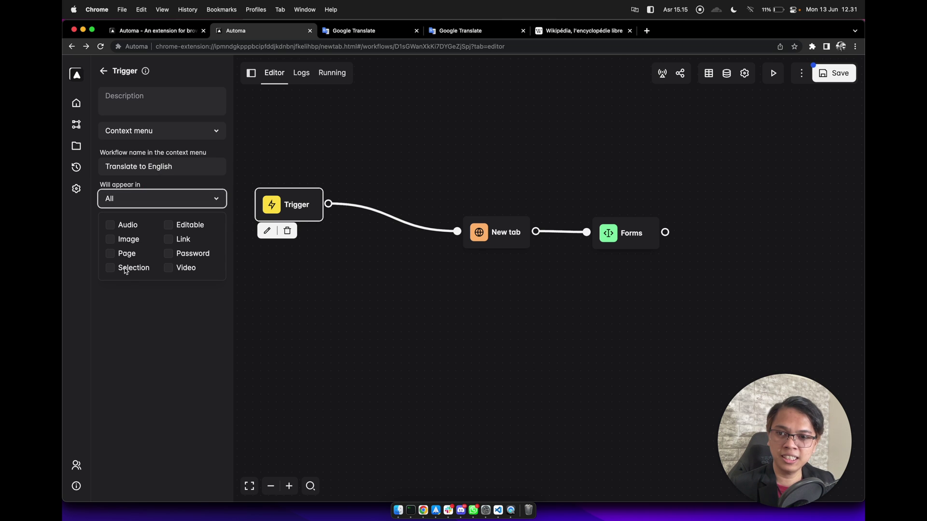
pyautogui.click(125, 270)
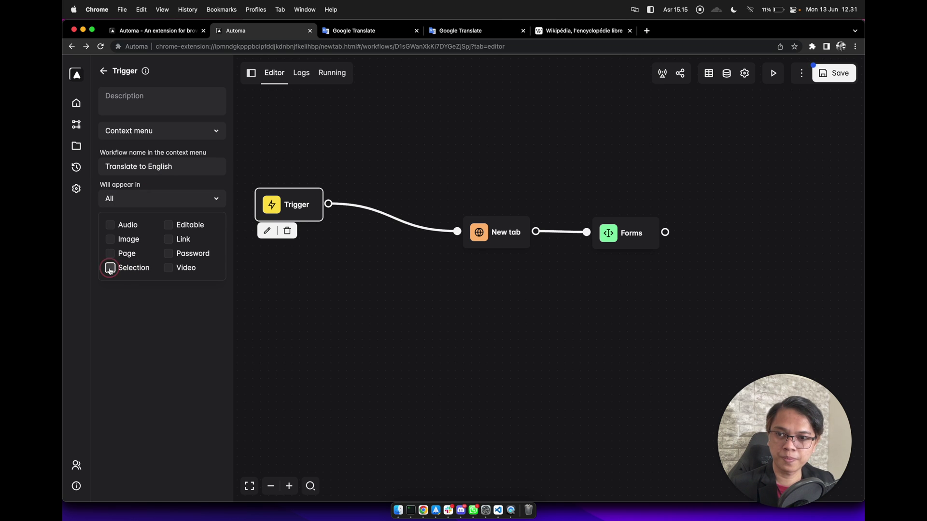
# Step: Change the Forms value to {{ variables@$ctxTextSelection }} and save the workflow
pyautogui.doubleClick(622, 231)
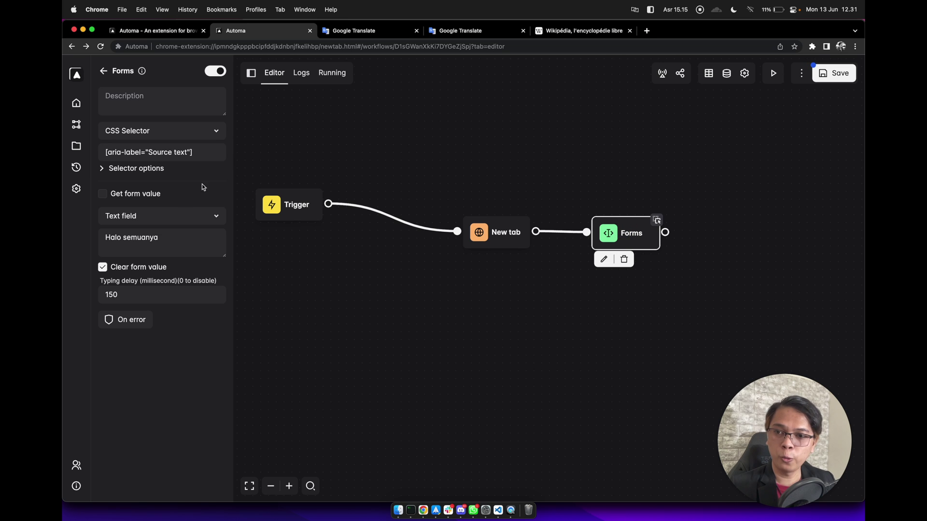
pyautogui.moveTo(172, 238); pyautogui.dragTo(88, 240)
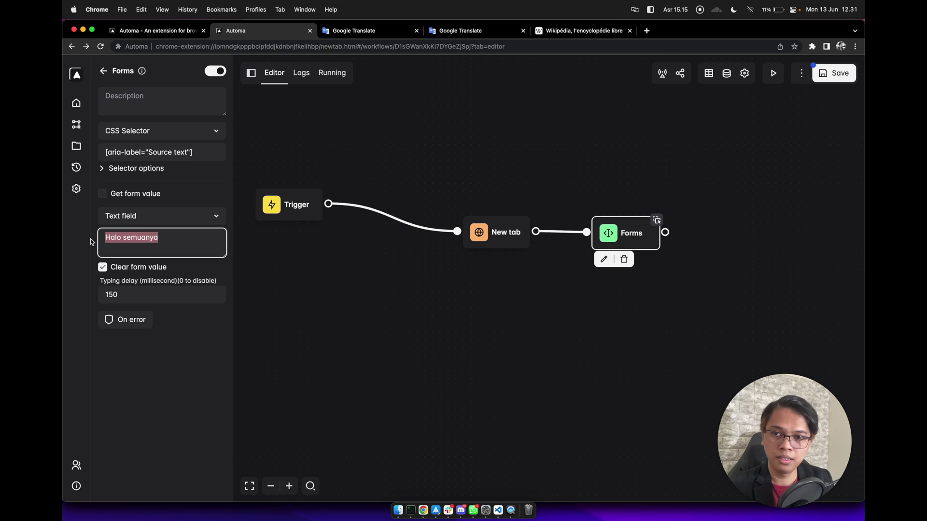
pyautogui.write('{')
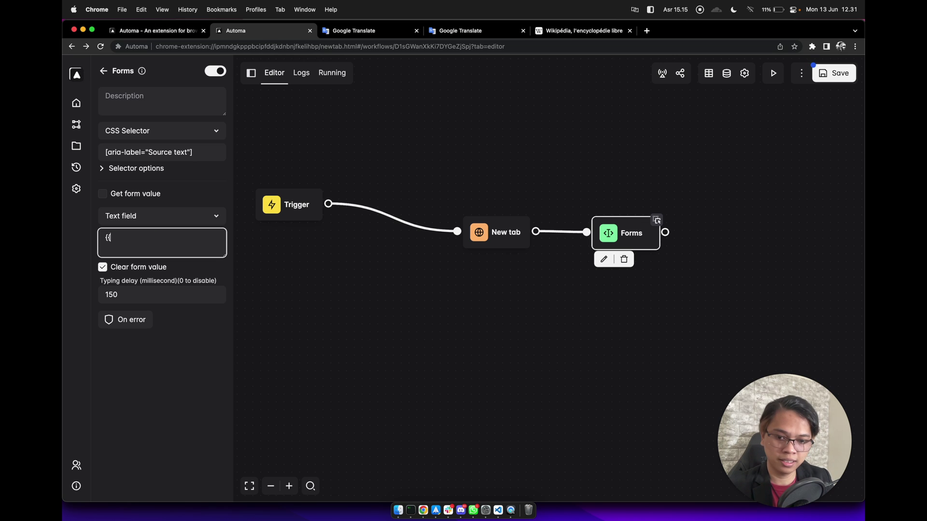
pyautogui.write('{ variables@$ctxTextSelection')
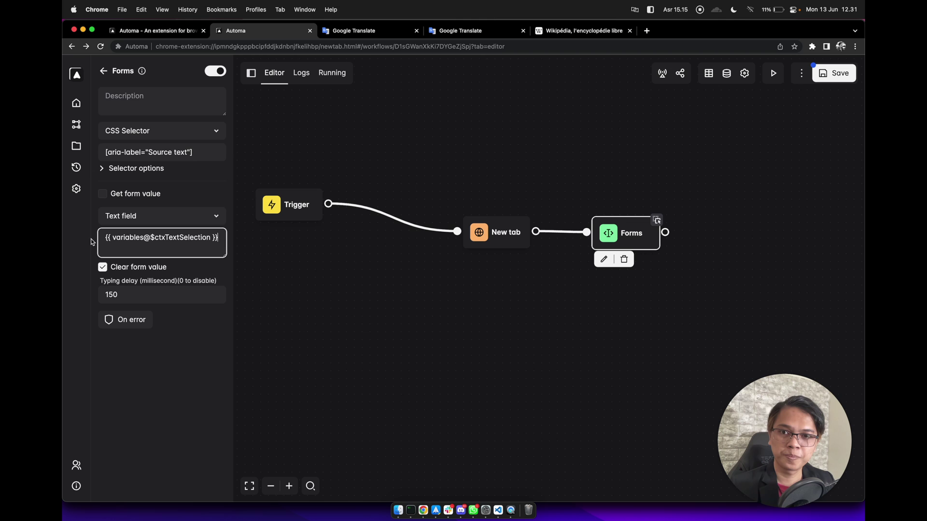
pyautogui.click(837, 76)
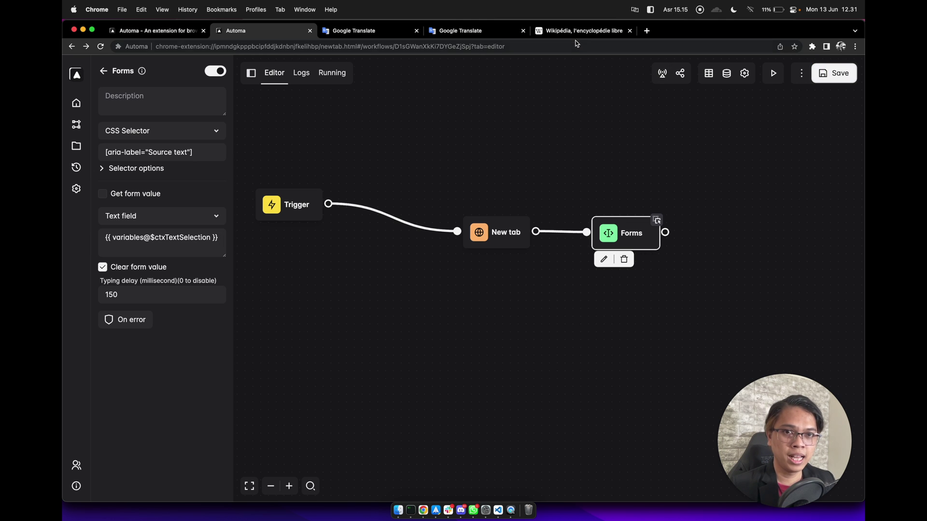
pyautogui.click(572, 31)
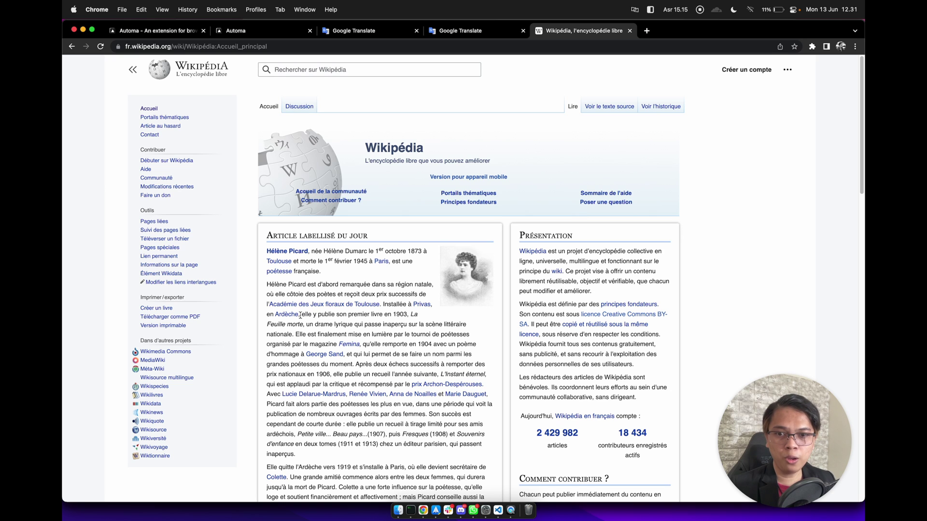
# Step: Select 'elle y publie son premier livre en' and run the Translate to English workflow on it
pyautogui.moveTo(301, 315); pyautogui.dragTo(391, 316)
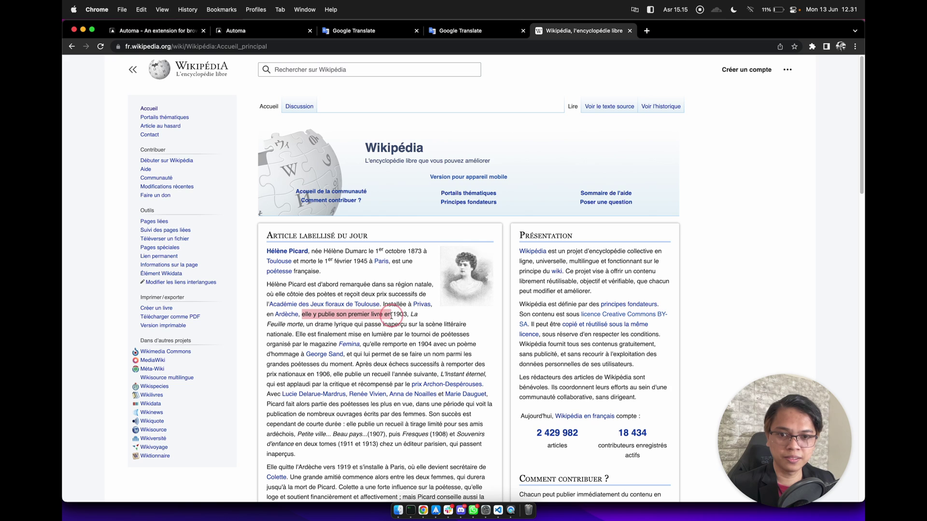
pyautogui.rightClick(307, 314)
pyautogui.moveTo(358, 378)
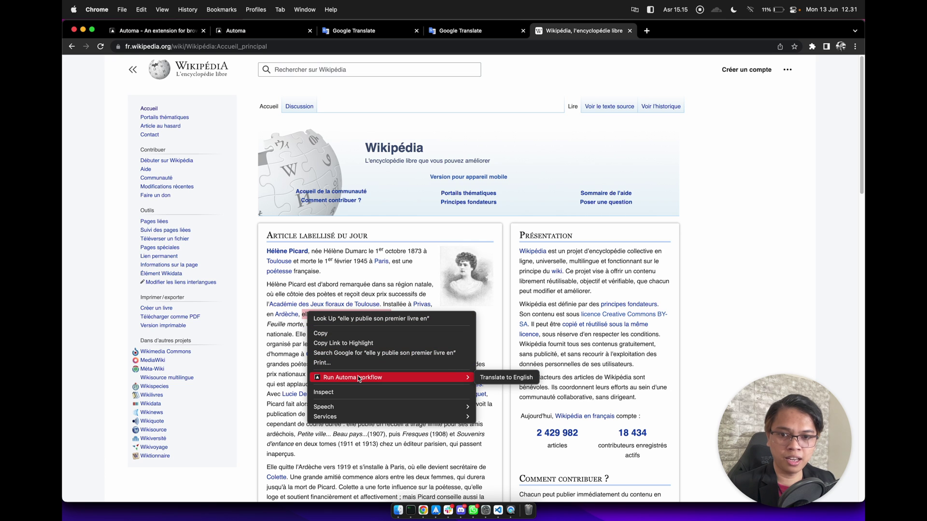
pyautogui.click(514, 378)
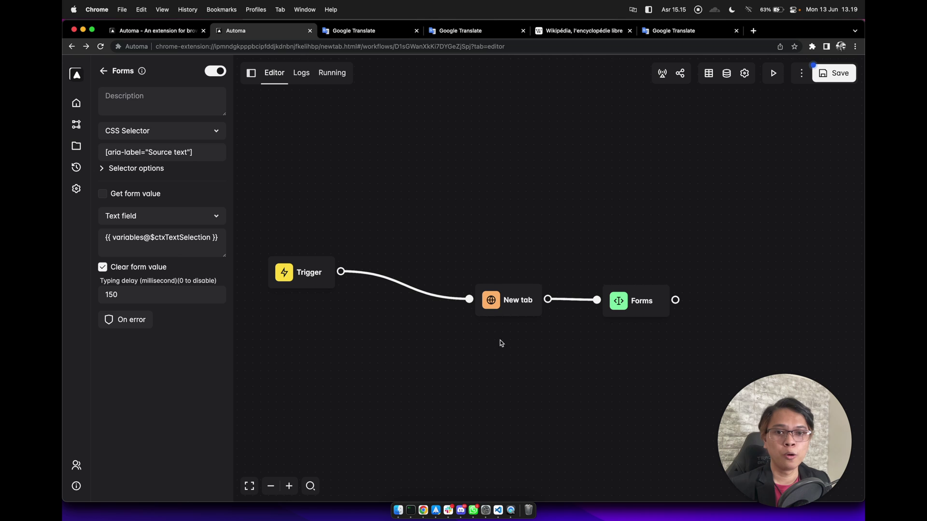
# Step: Uncheck Set as active tab on New tab and place a Get Text block on the canvas
pyautogui.doubleClick(505, 299)
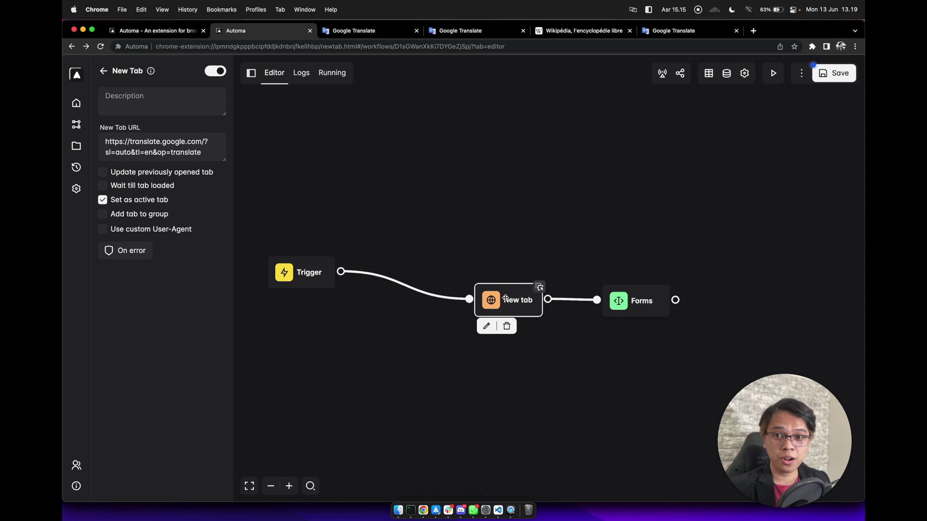
pyautogui.click(102, 201)
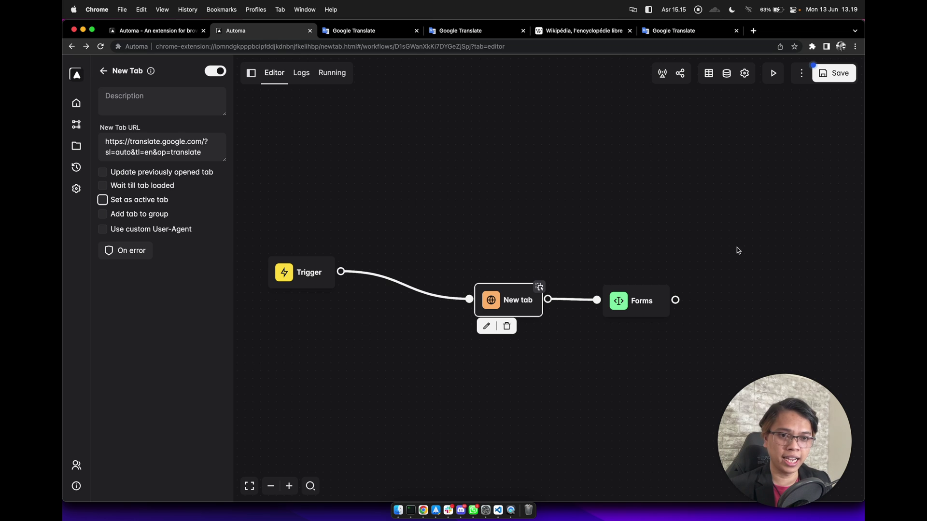
pyautogui.click(103, 71)
pyautogui.scroll(-5, 118, 302)
pyautogui.scroll(-7, 119, 301)
pyautogui.moveTo(168, 299); pyautogui.dragTo(738, 249)
pyautogui.click(586, 281)
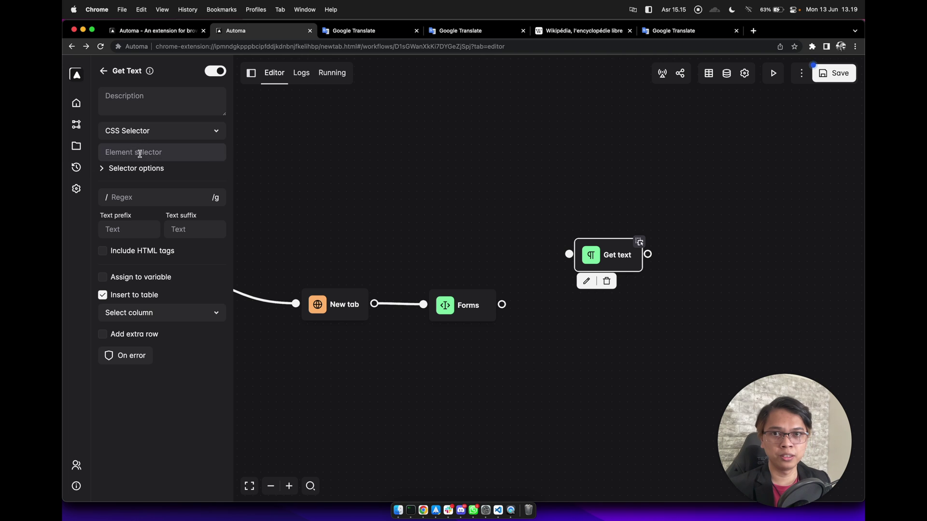
# Step: Pick the English translation text on Google Translate and copy its selector .Q4iAWc
pyautogui.click(666, 30)
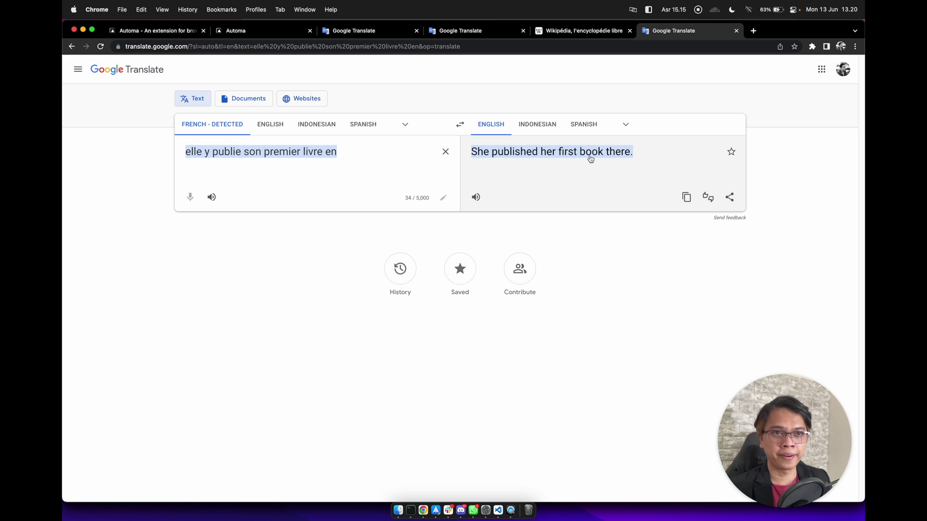
pyautogui.click(813, 47)
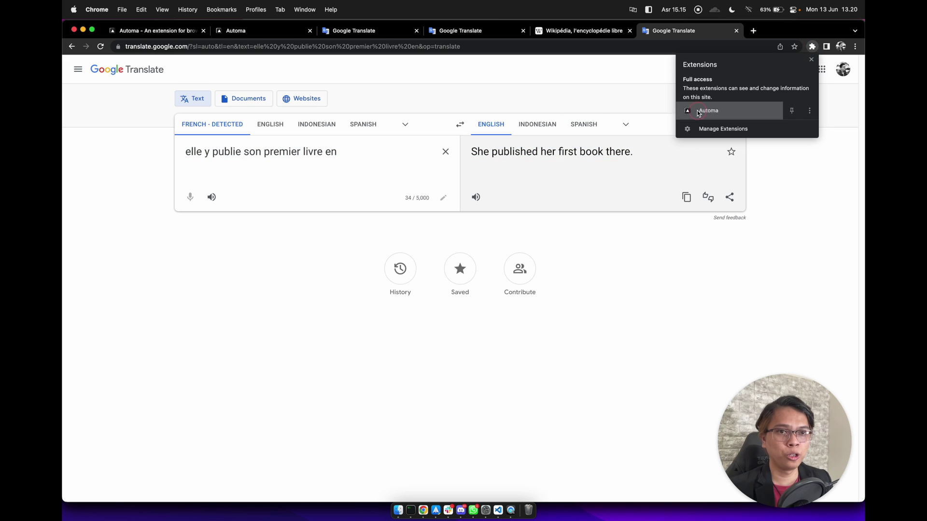
pyautogui.click(699, 113)
pyautogui.click(765, 80)
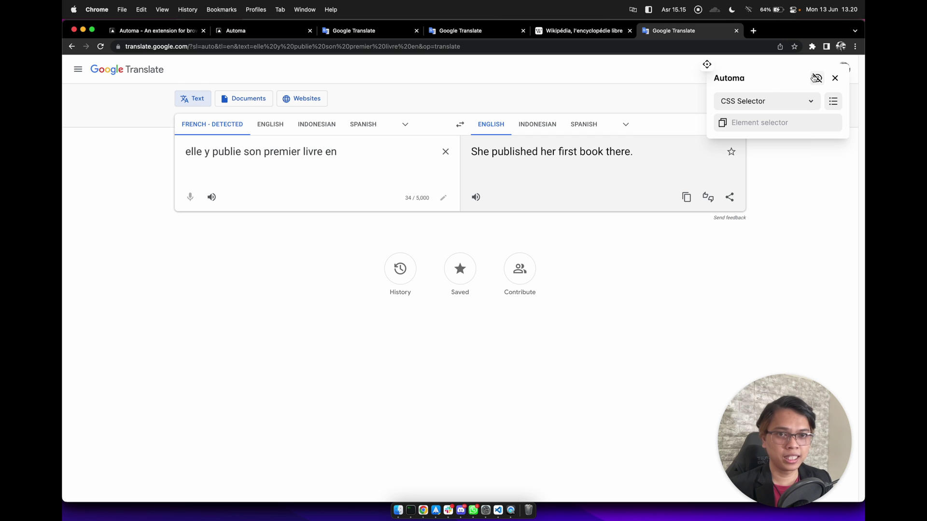
pyautogui.click(815, 78)
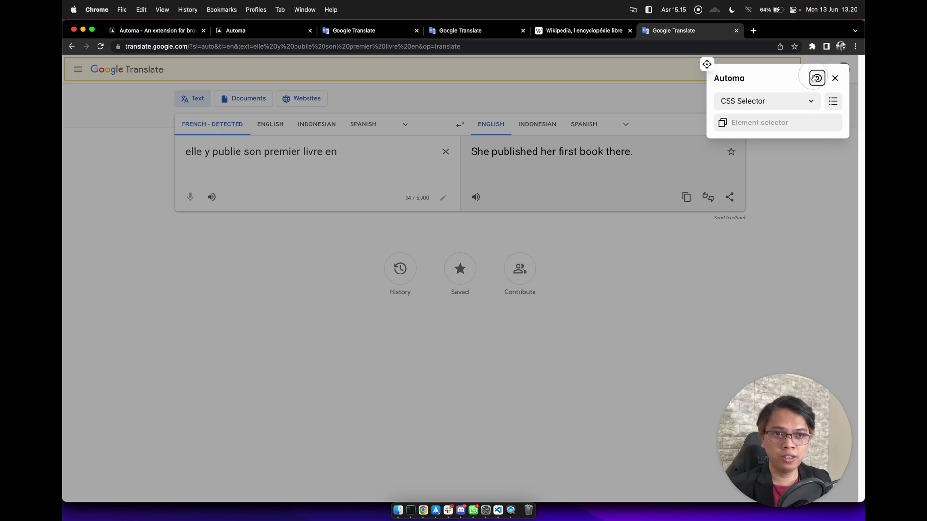
pyautogui.click(475, 158)
pyautogui.click(723, 123)
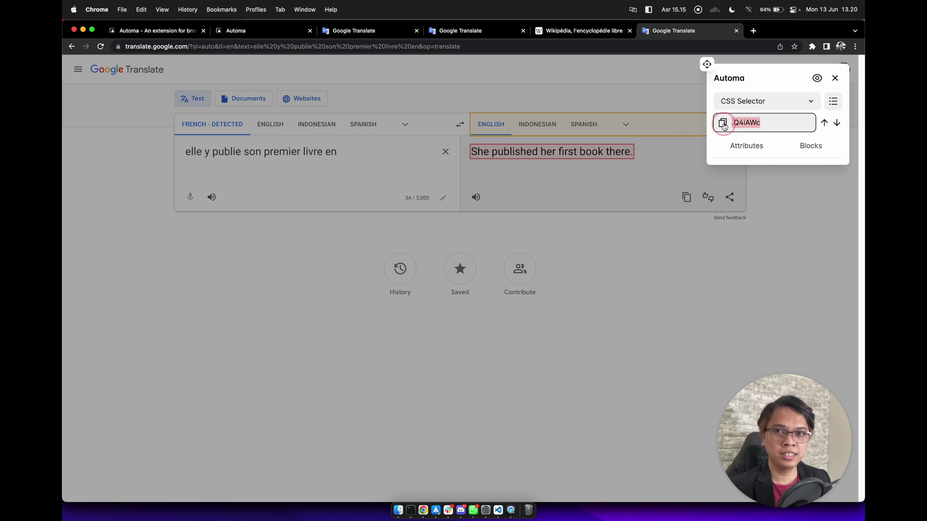
# Step: Paste .Q4iAWc into the Get Text selector and enable Wait for selector
pyautogui.click(275, 31)
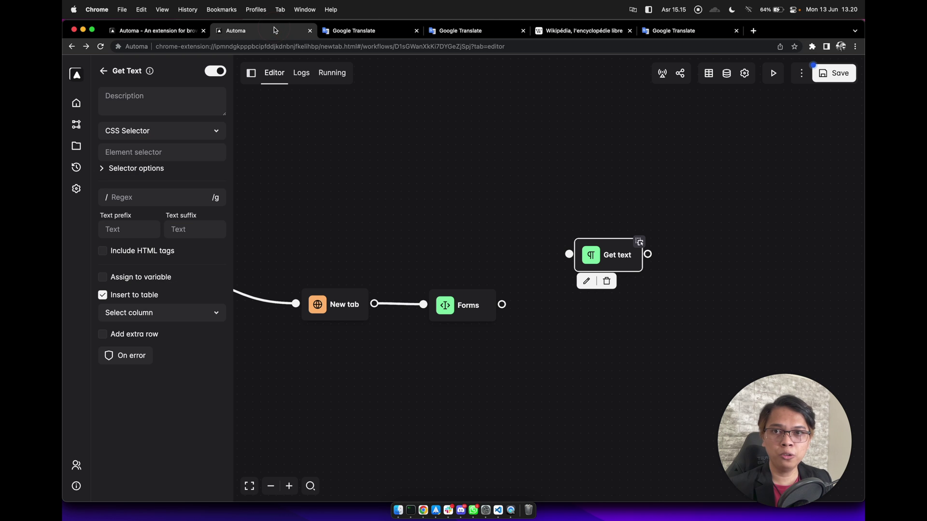
pyautogui.click(185, 152)
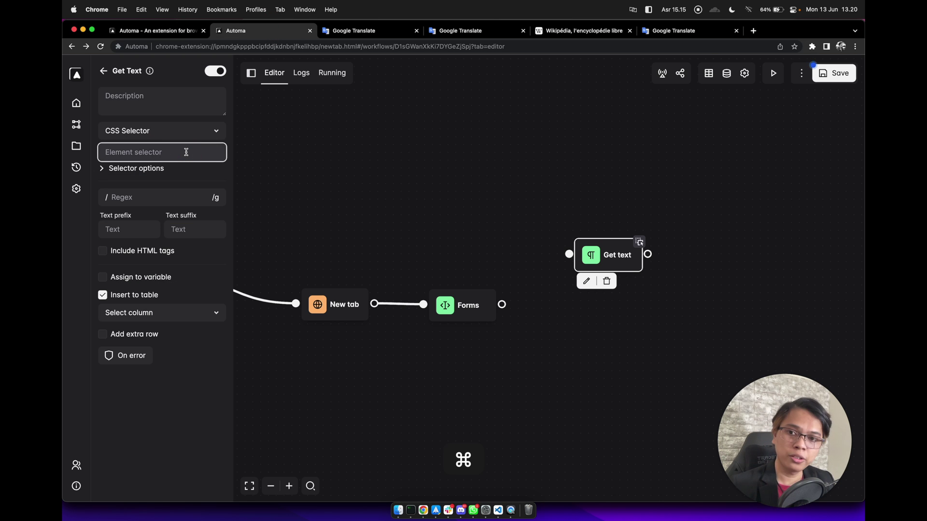
pyautogui.press('super+v')
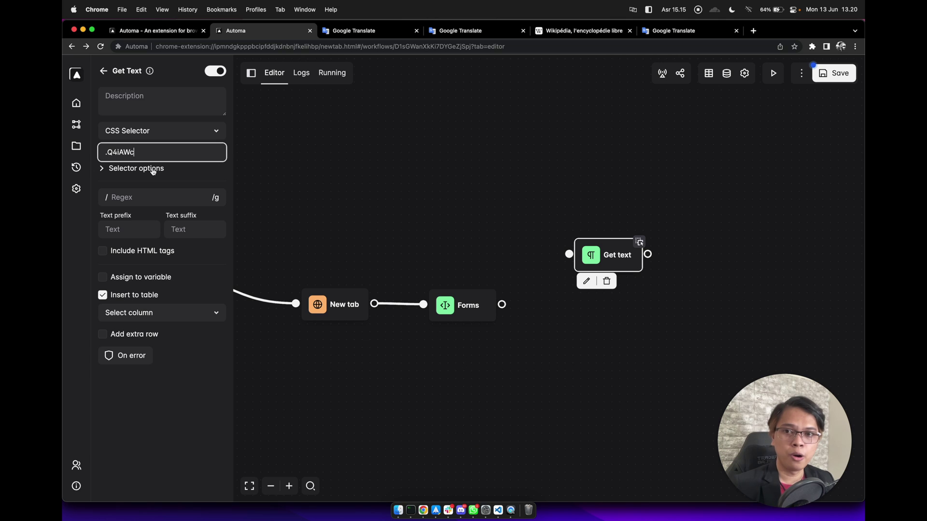
pyautogui.click(153, 169)
pyautogui.click(135, 194)
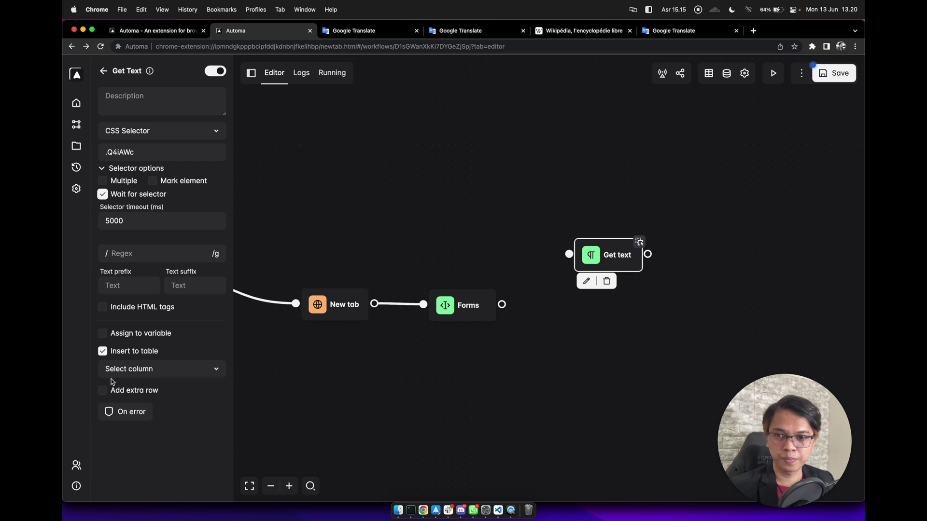
# Step: Store the text in variable 'result' instead of a table, and connect Forms to Get text
pyautogui.click(103, 350)
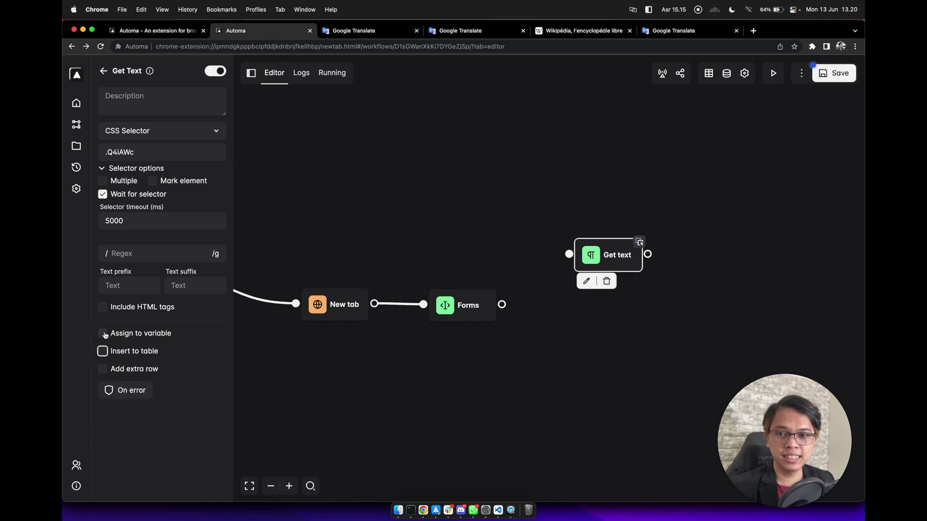
pyautogui.click(102, 334)
pyautogui.click(177, 350)
pyautogui.write('result')
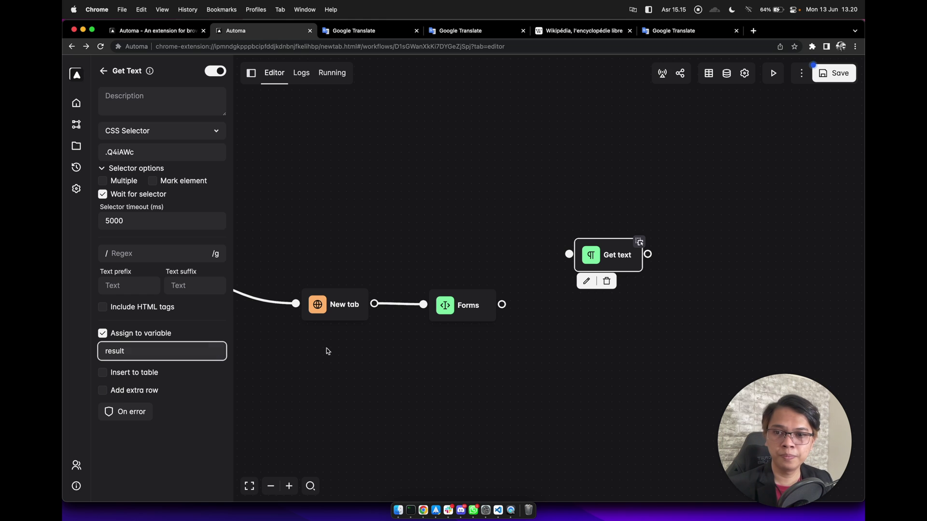
pyautogui.moveTo(502, 304); pyautogui.dragTo(567, 274)
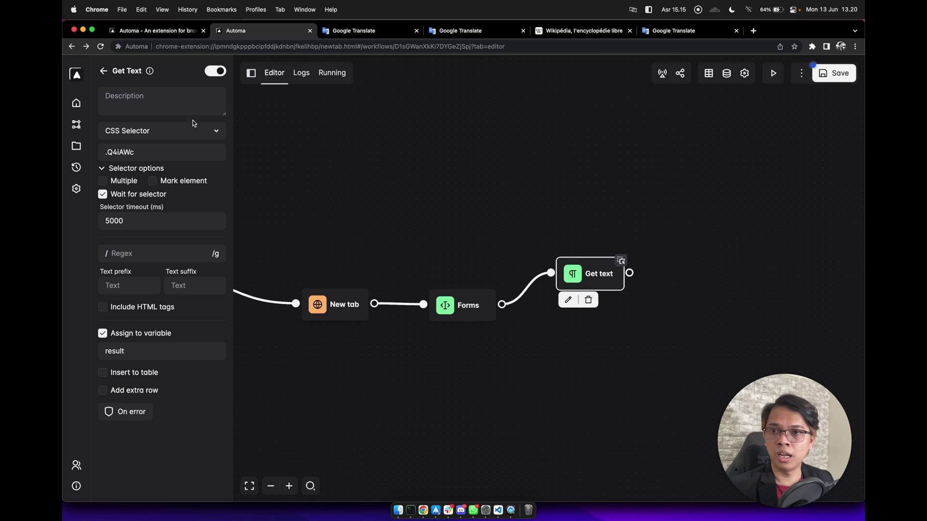
# Step: Add a Close tab/window block and connect it after Get text
pyautogui.click(102, 71)
pyautogui.scroll(-10, 152, 364)
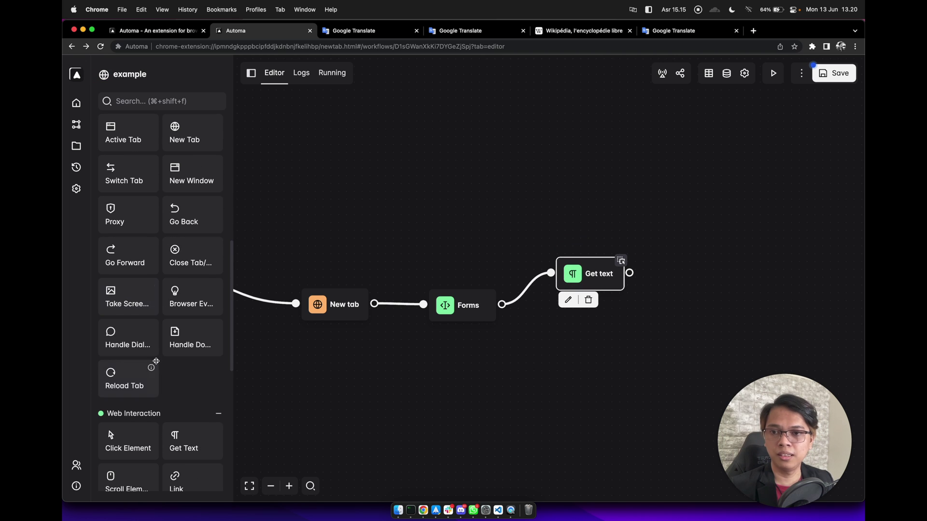
pyautogui.moveTo(186, 240); pyautogui.dragTo(593, 363)
pyautogui.moveTo(630, 273); pyautogui.dragTo(593, 362)
pyautogui.moveTo(593, 394); pyautogui.dragTo(440, 315)
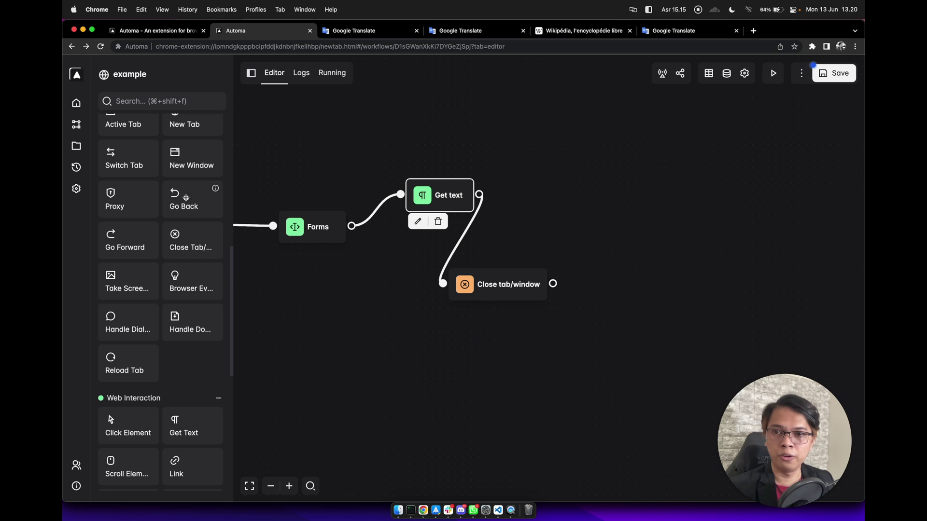
# Step: Add Active tab and JavaScript code blocks, chained after Close tab/window
pyautogui.moveTo(116, 120); pyautogui.dragTo(593, 240)
pyautogui.scroll(-3, 143, 292)
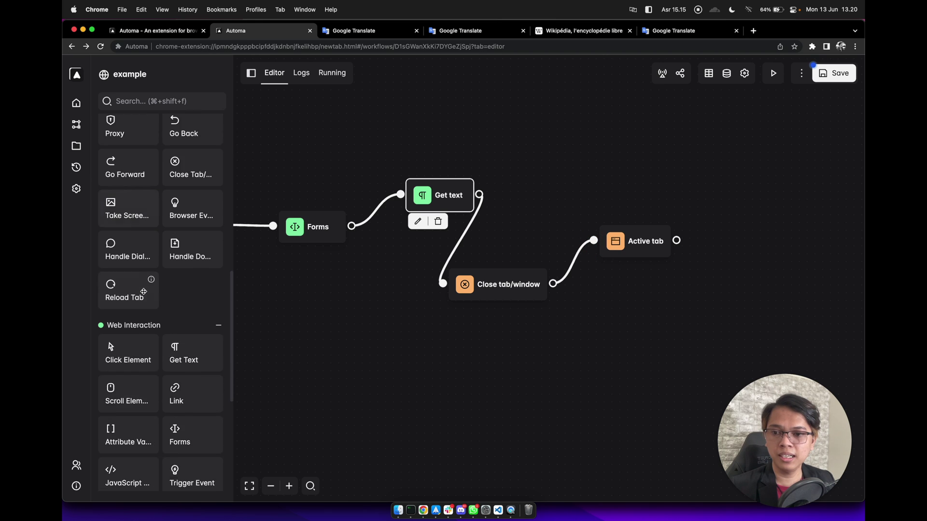
pyautogui.scroll(-3, 143, 291)
pyautogui.moveTo(122, 395); pyautogui.dragTo(727, 285)
pyautogui.moveTo(676, 241); pyautogui.dragTo(720, 288)
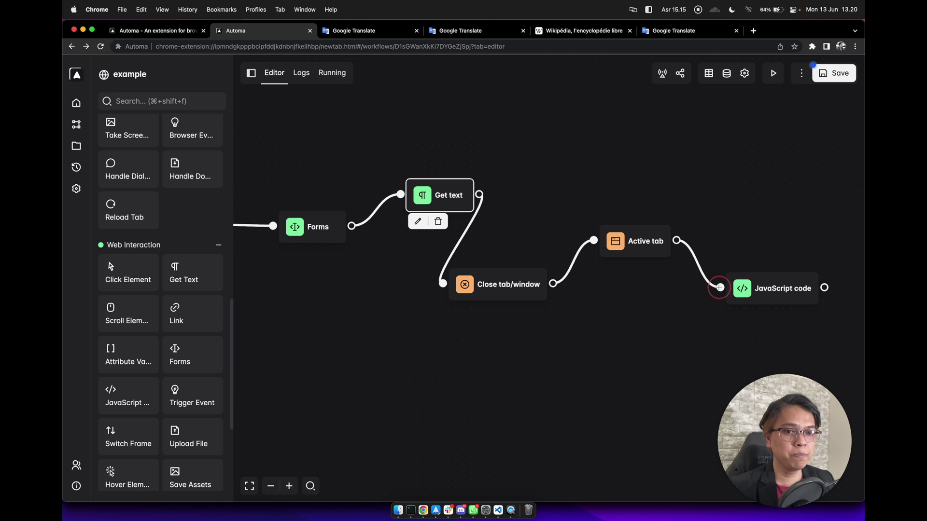
pyautogui.moveTo(680, 347); pyautogui.dragTo(549, 347)
# Step: Replace the JavaScript block's first line with alert(automaRefData('variables', 'result')) and save the workflow
pyautogui.click(613, 295)
pyautogui.doubleClick(613, 295)
pyautogui.click(181, 179)
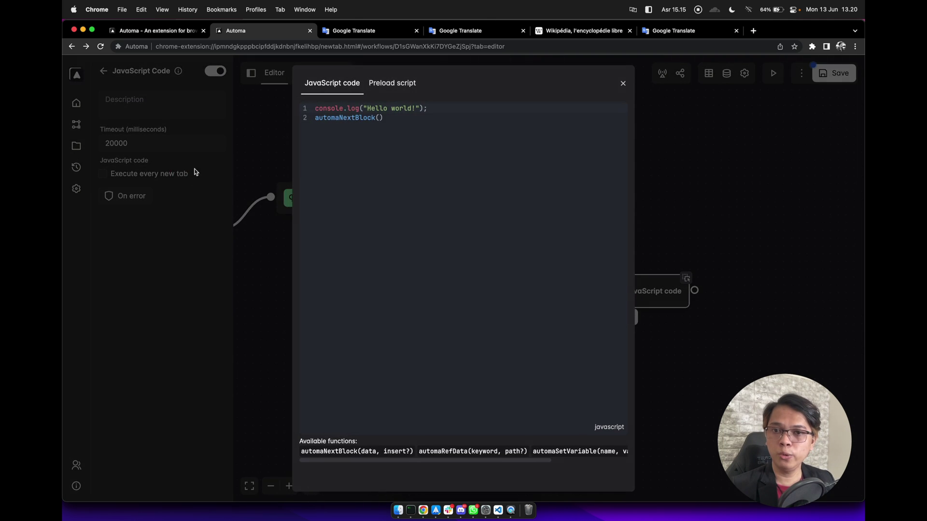
pyautogui.press('shift+super+Left')
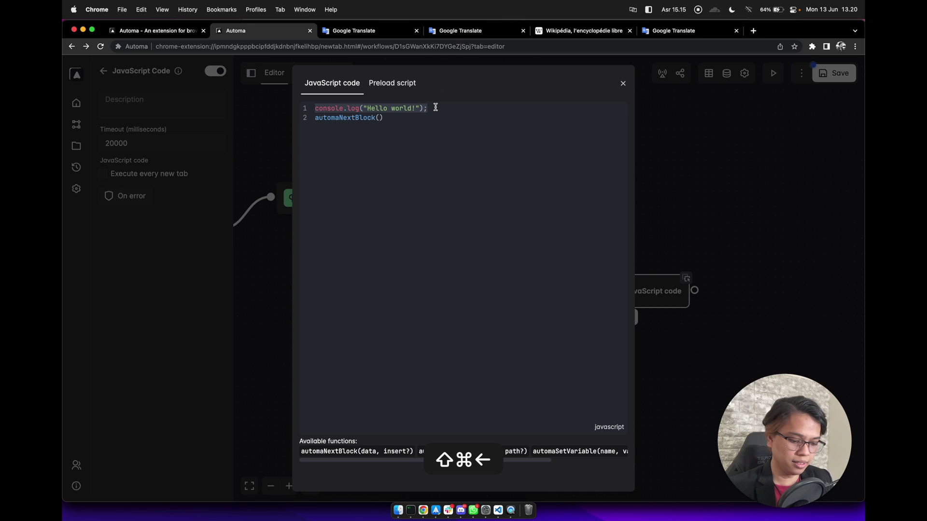
pyautogui.write('alert')
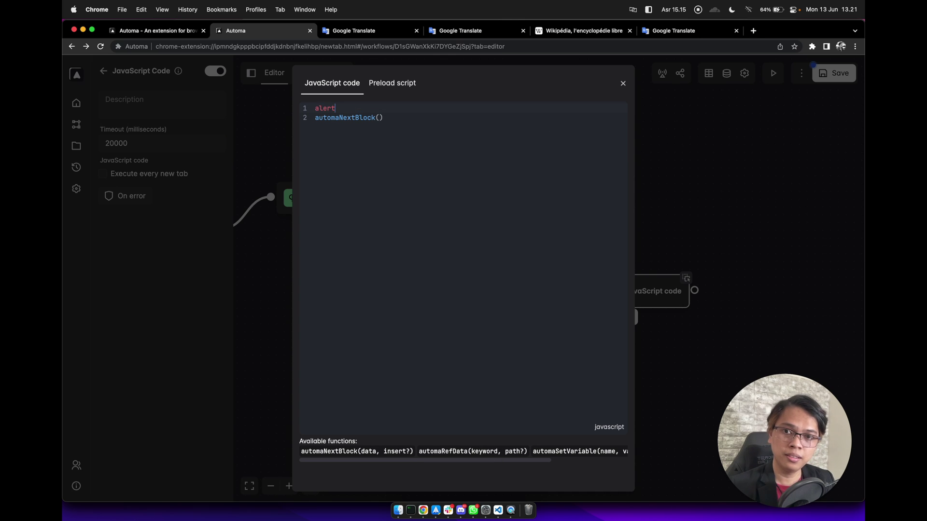
pyautogui.write('(')
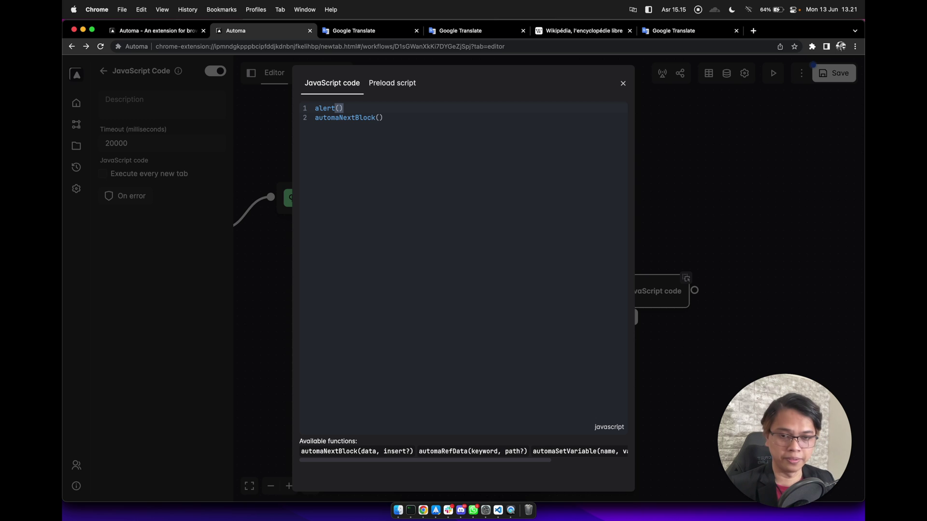
pyautogui.write('automaR')
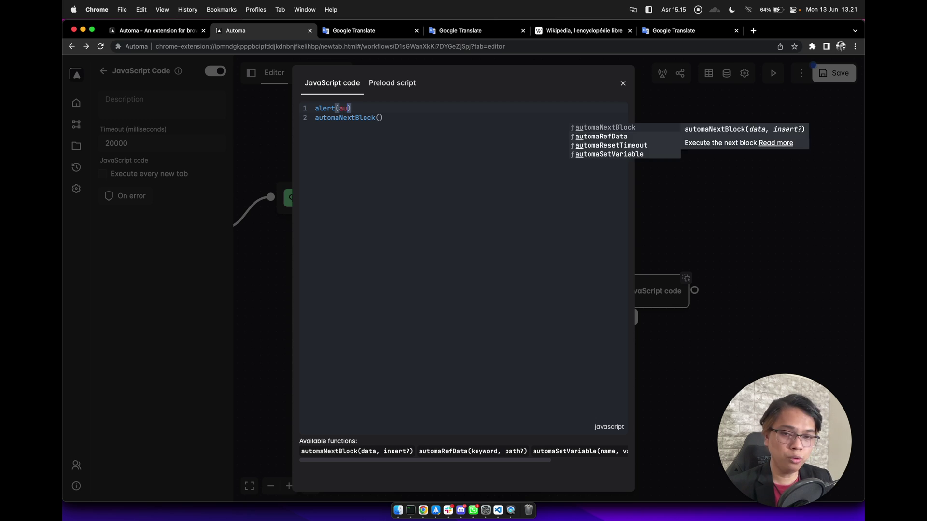
pyautogui.write('efData')
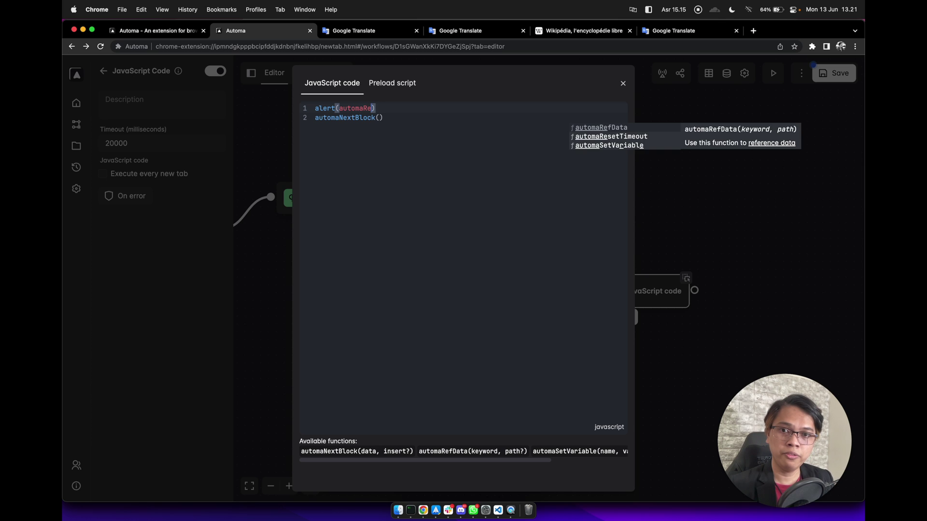
pyautogui.press('Return')
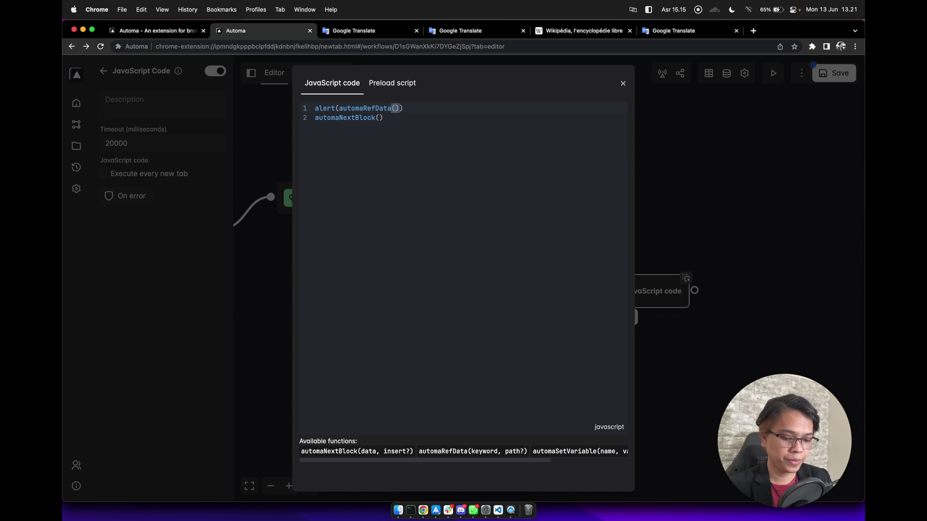
pyautogui.write("'")
pyautogui.write('variables')
pyautogui.press('Right')
pyautogui.write(", 'resul")
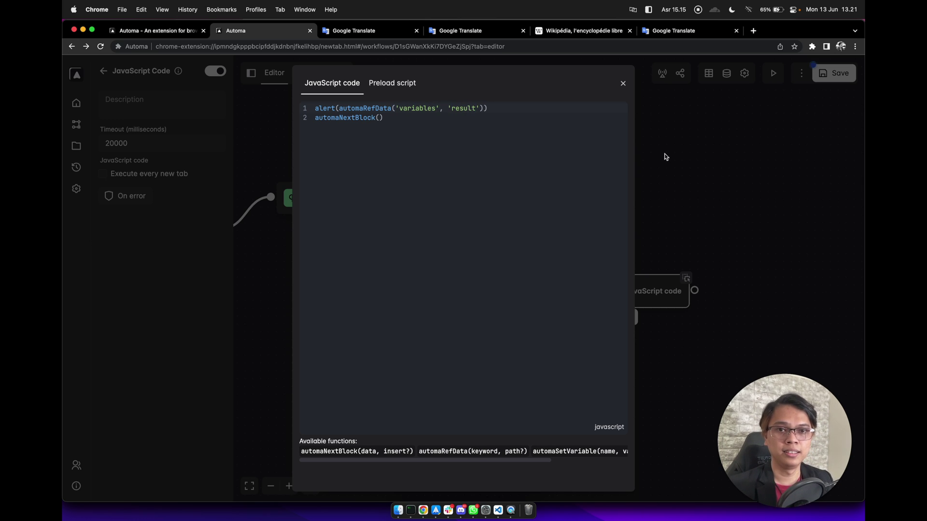
pyautogui.click(686, 155)
pyautogui.press('super+s')
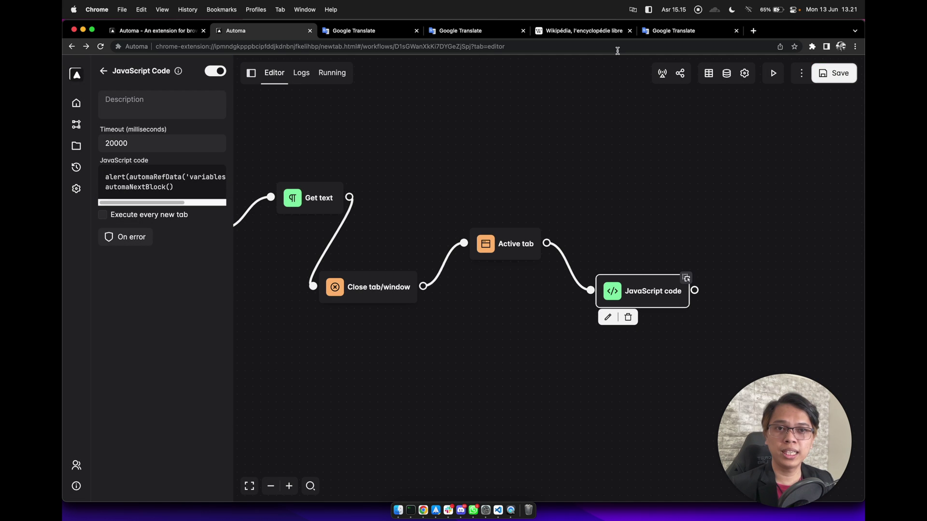
# Step: Run Translate to English on the French phrase 'elle y publie son premier livre en'
pyautogui.click(581, 33)
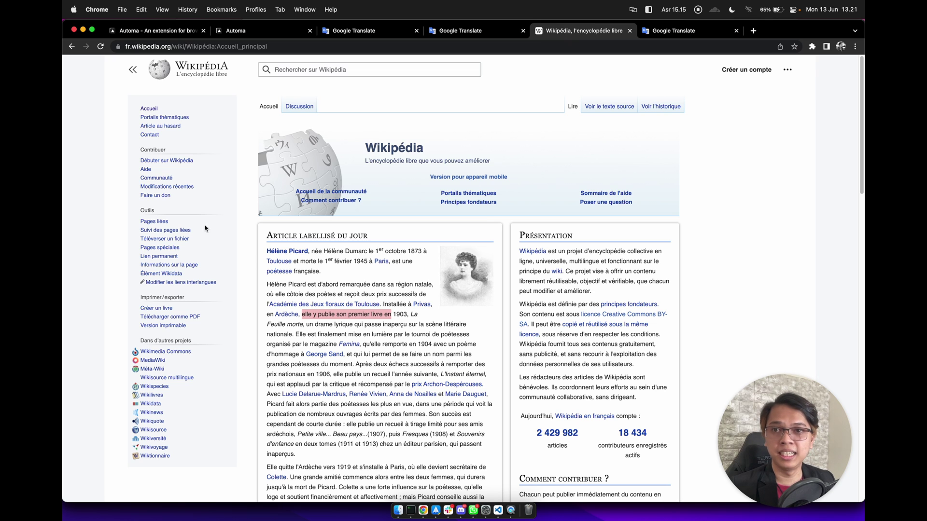
pyautogui.rightClick(309, 317)
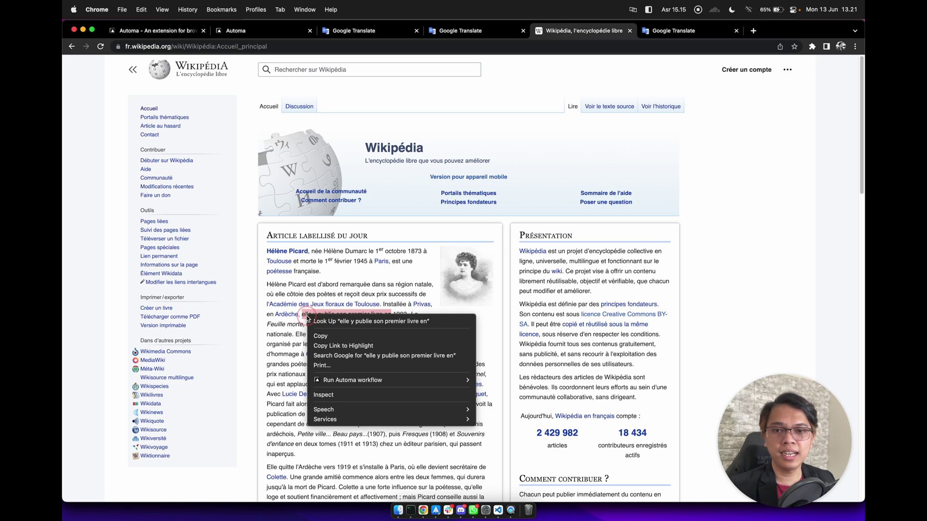
pyautogui.moveTo(331, 380)
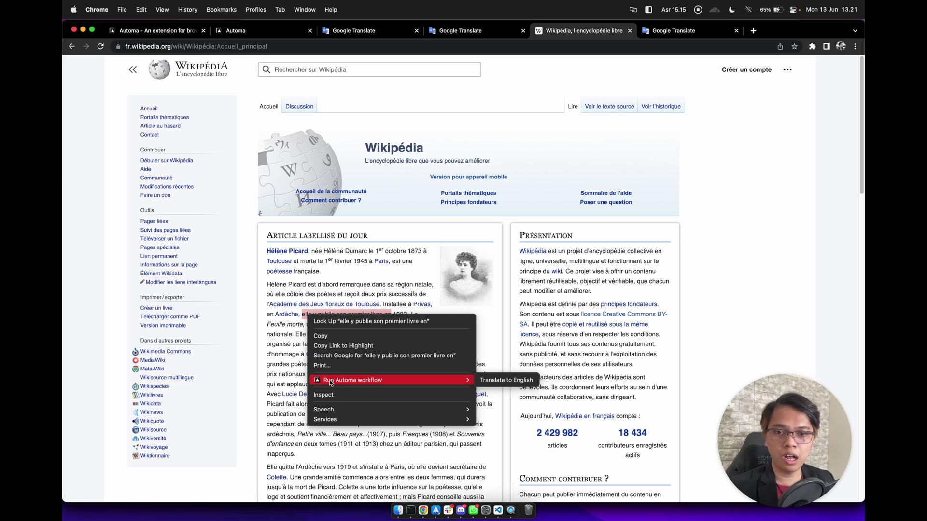
pyautogui.click(506, 382)
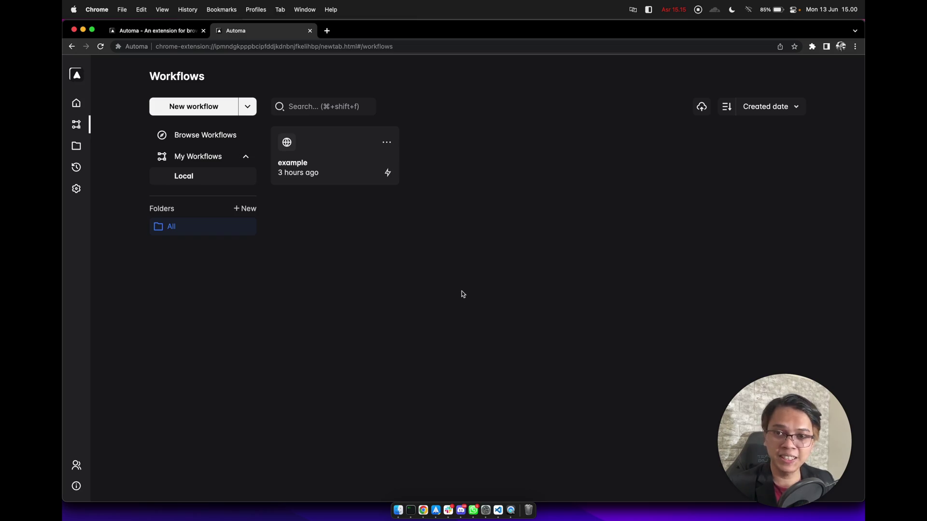
# Step: Create a new workflow named 'WhatsApp' and open it in the editor
pyautogui.click(194, 107)
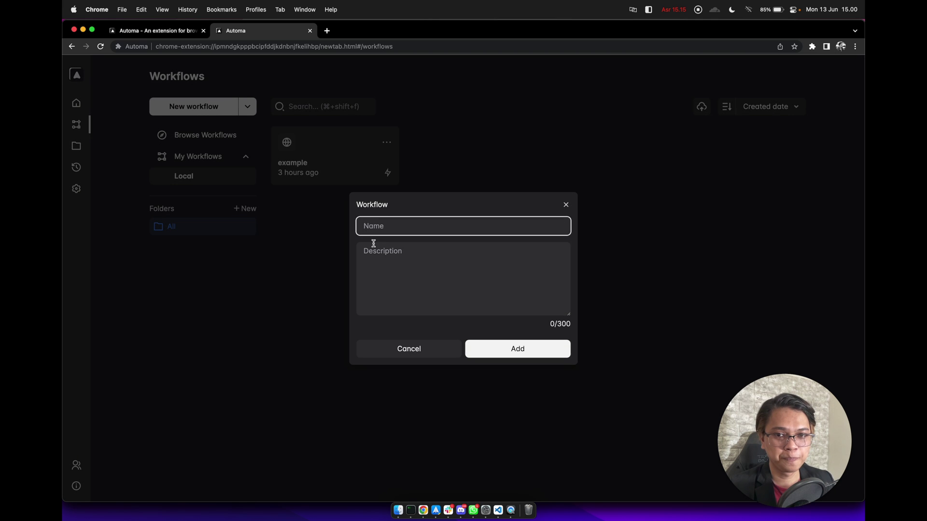
pyautogui.click(379, 228)
pyautogui.write('W')
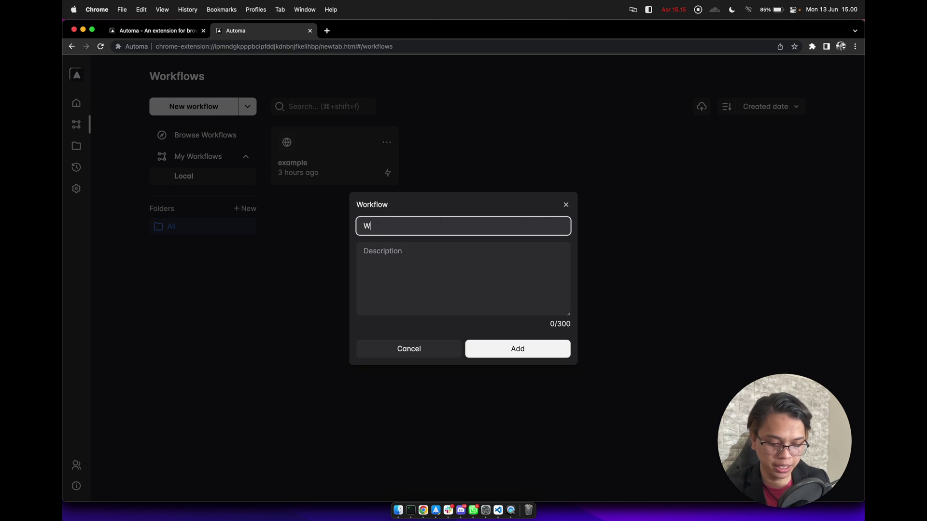
pyautogui.write('hatsApp')
pyautogui.press('Return')
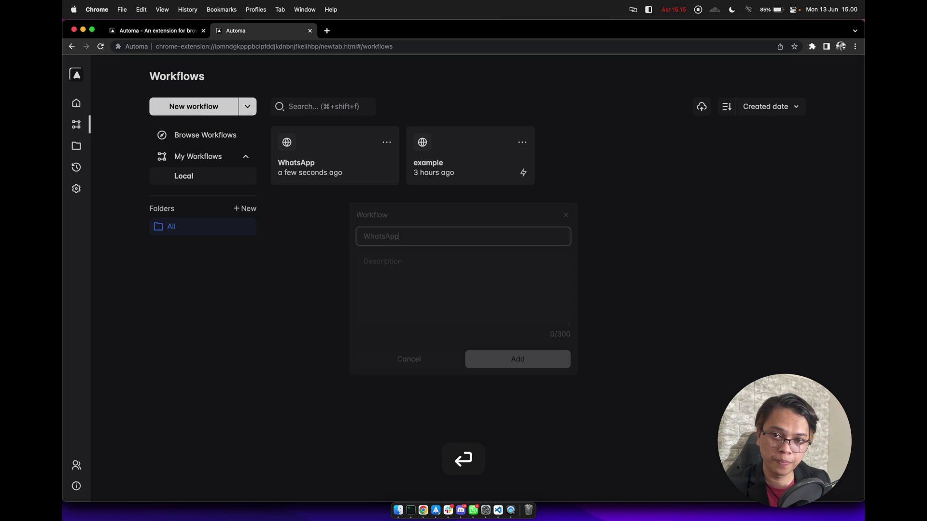
pyautogui.click(286, 165)
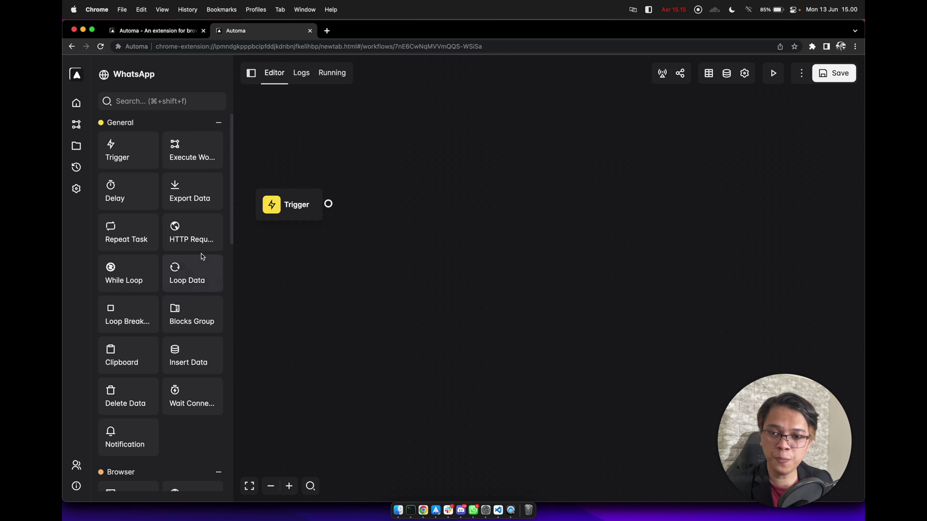
pyautogui.scroll(-5, 202, 257)
pyautogui.moveTo(185, 256); pyautogui.dragTo(419, 215)
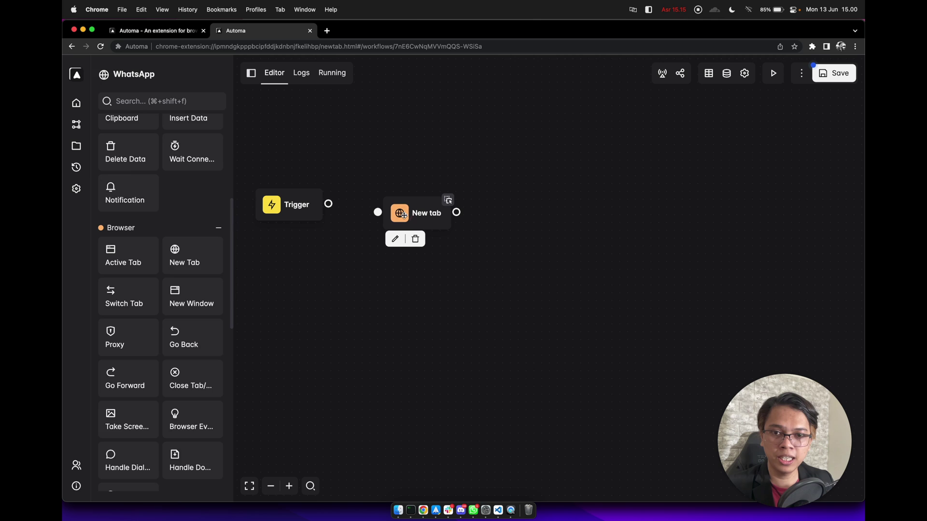
pyautogui.doubleClick(419, 213)
pyautogui.click(153, 153)
pyautogui.write('https://web.whatsapp.com')
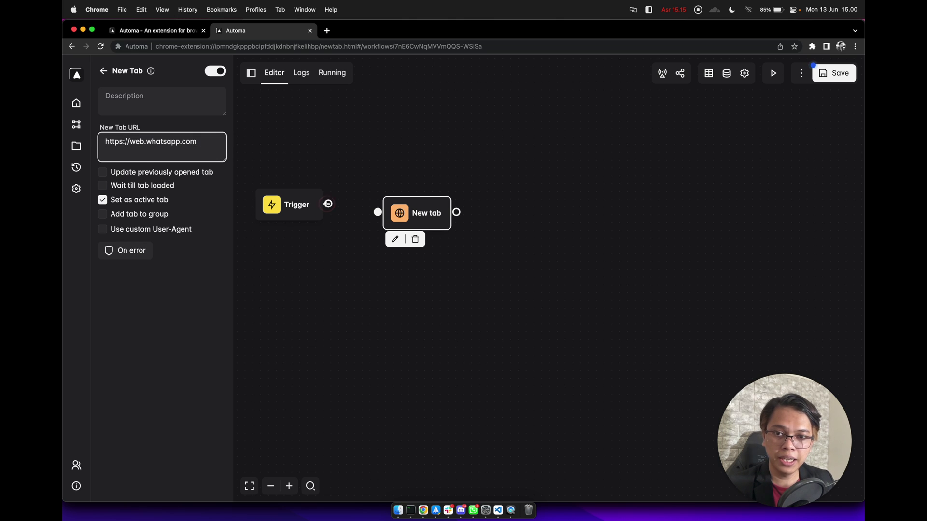
pyautogui.moveTo(328, 203); pyautogui.dragTo(377, 212)
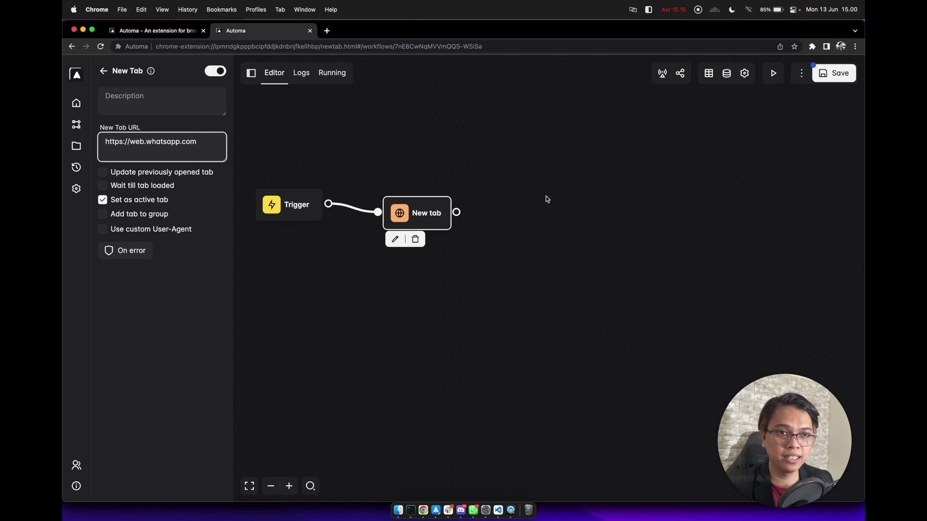
pyautogui.click(841, 78)
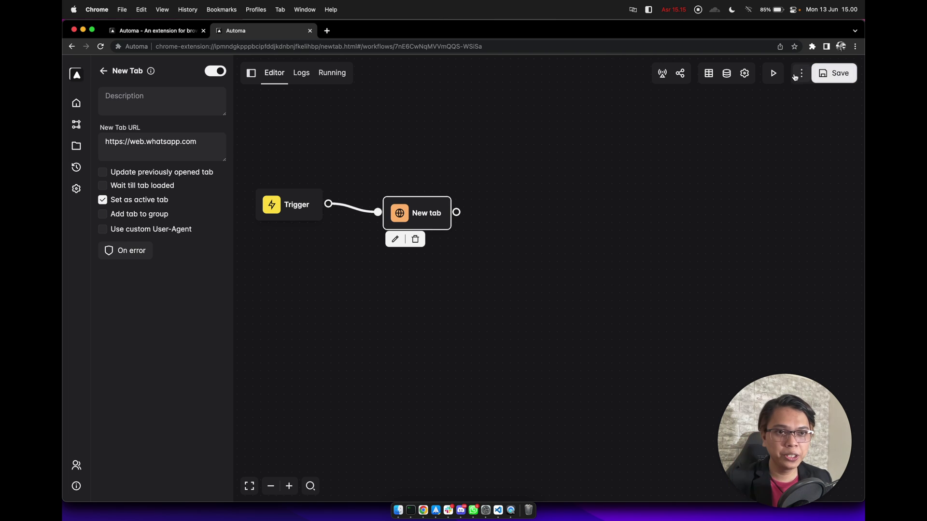
pyautogui.click(775, 73)
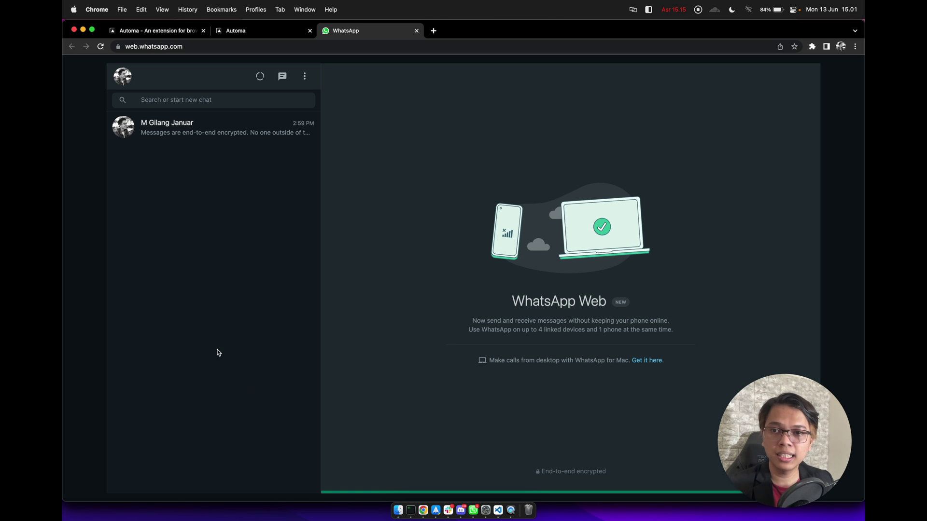
# Step: Open the existing chat and send the message 'Hello'
pyautogui.click(152, 125)
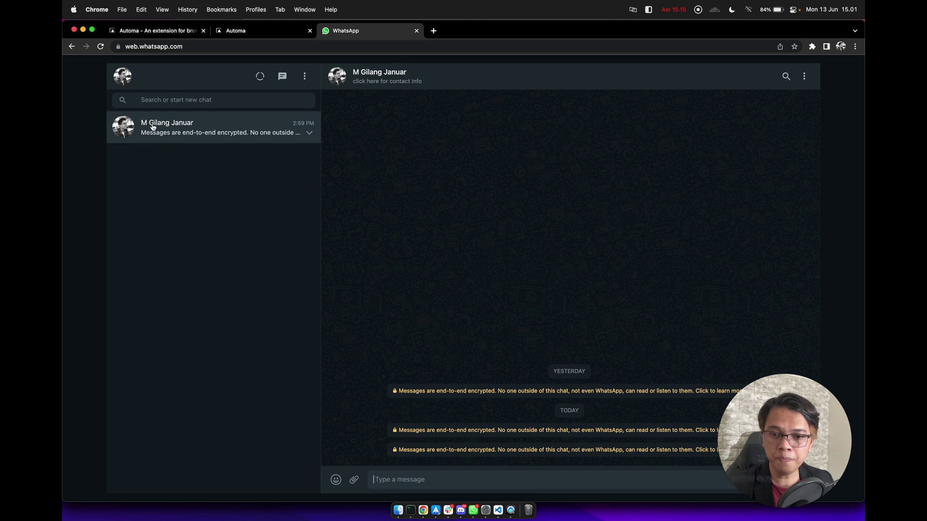
pyautogui.click(409, 479)
pyautogui.write('Hell')
pyautogui.write('o')
pyautogui.moveTo(802, 447); pyautogui.dragTo(128, 476)
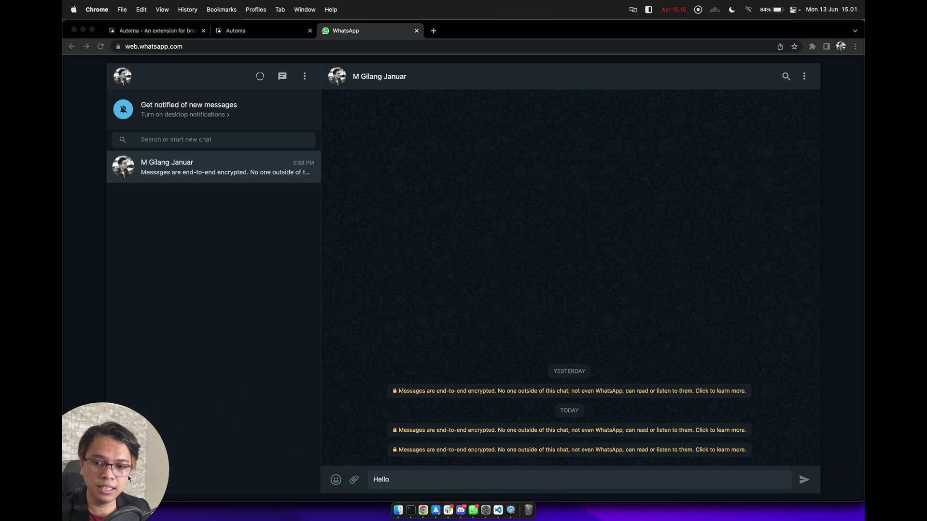
pyautogui.click(804, 479)
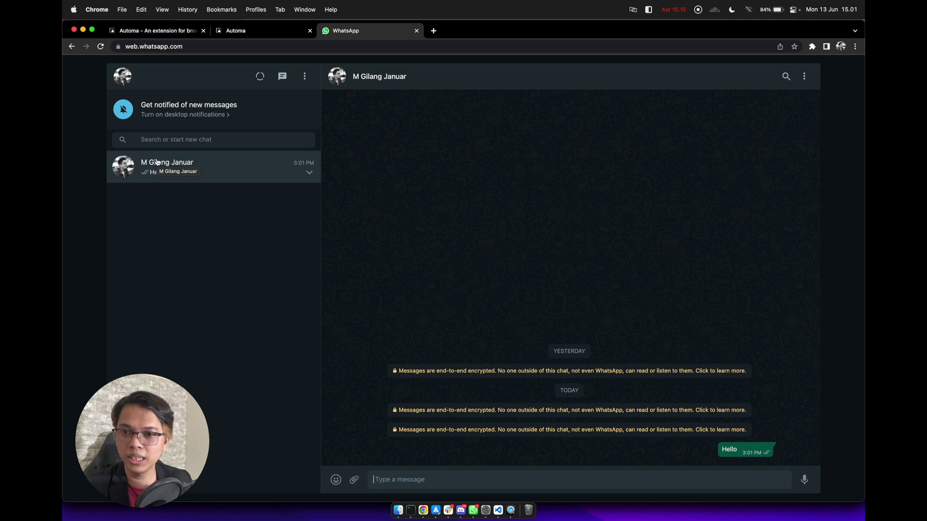
pyautogui.click(812, 46)
# Step: Pick the chat list's contact-name element with Automa's picker and copy its title value
pyautogui.click(741, 111)
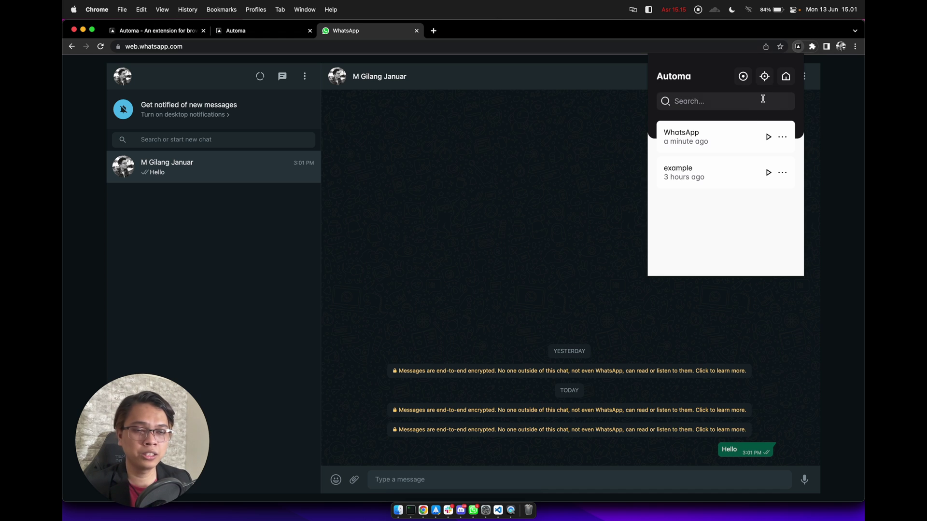
pyautogui.click(765, 77)
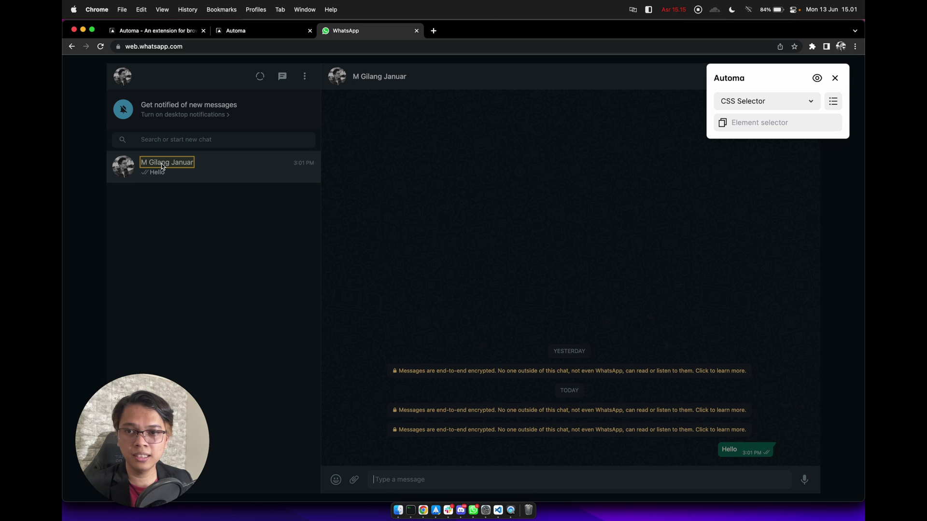
pyautogui.click(161, 164)
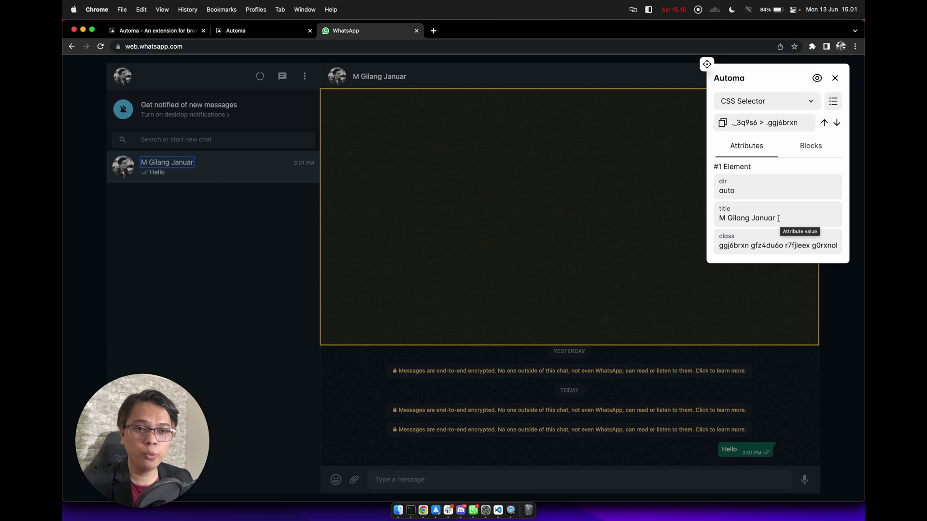
pyautogui.moveTo(778, 219); pyautogui.dragTo(719, 217)
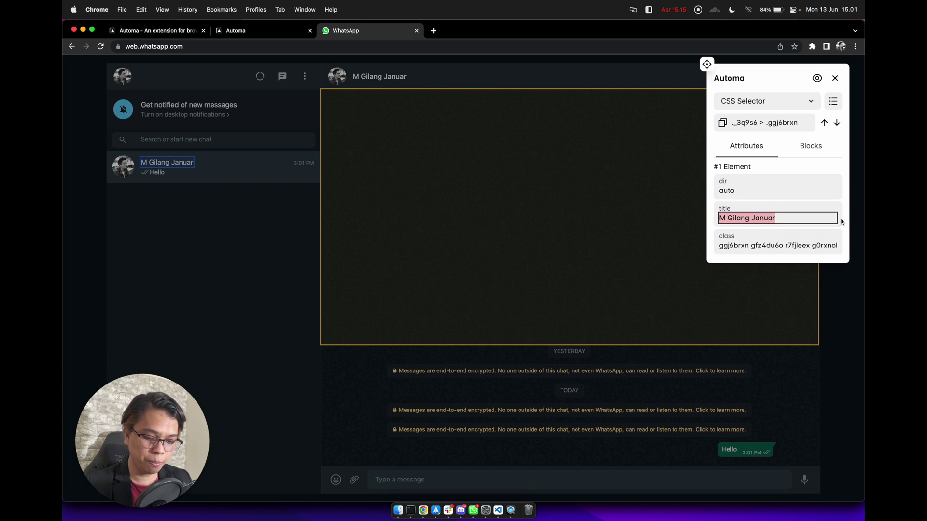
pyautogui.press('super+c')
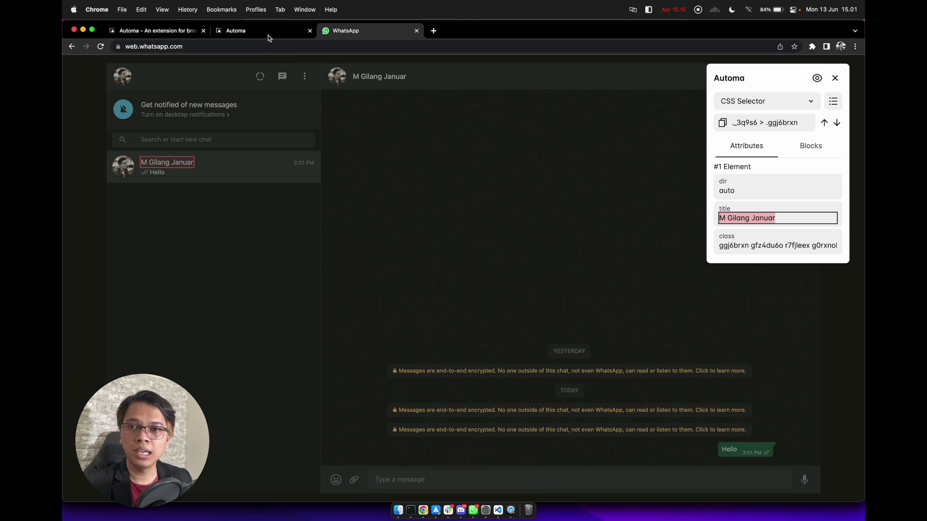
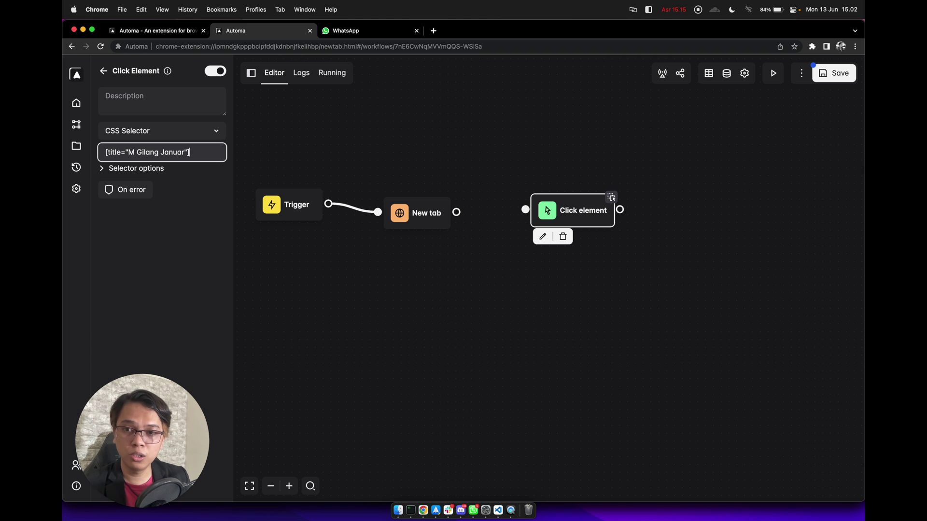
# Step: Point Click element at the contact's chat title with Wait for selector, connect it after New tab, and save
pyautogui.click(134, 173)
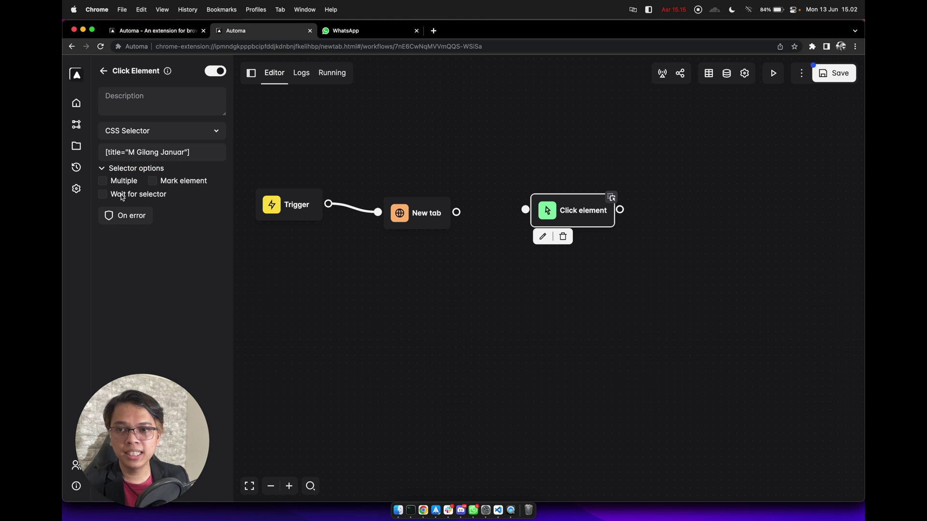
pyautogui.click(121, 195)
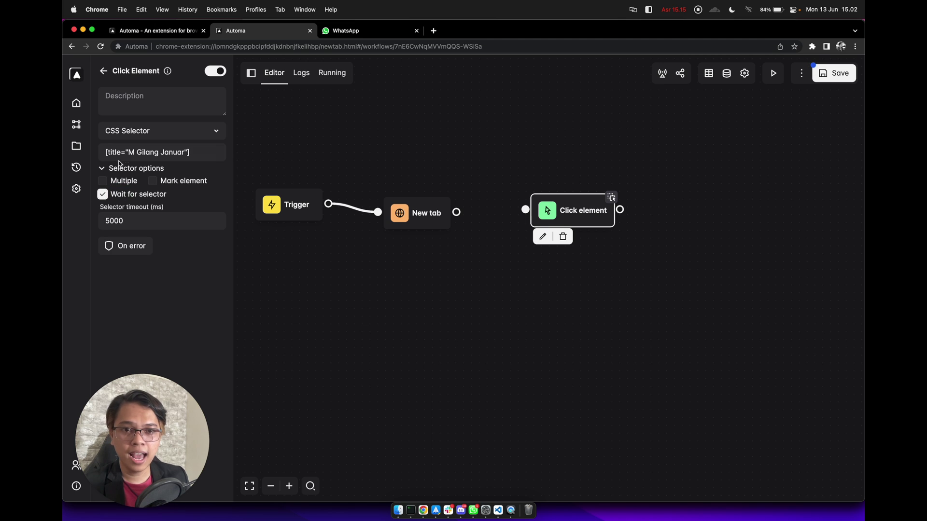
pyautogui.moveTo(456, 212); pyautogui.dragTo(525, 210)
pyautogui.click(834, 73)
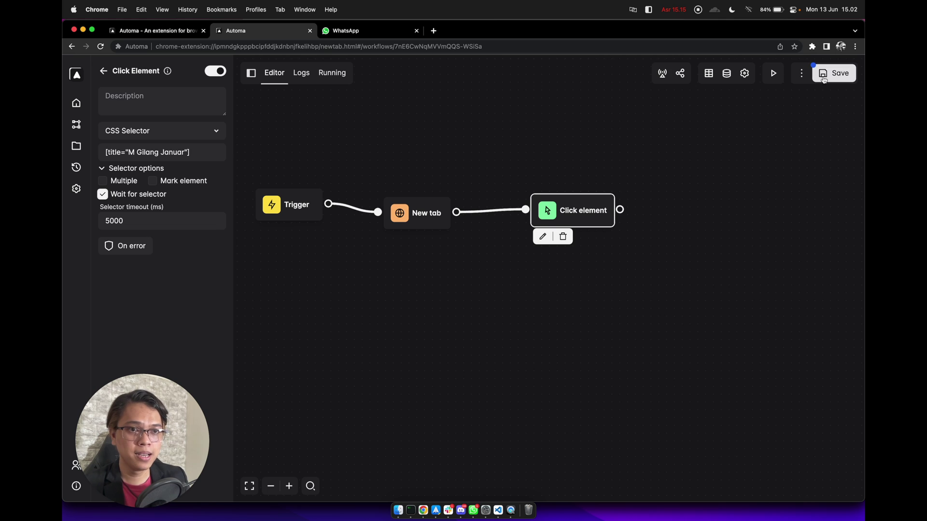
# Step: Close the old WhatsApp Web tab and test-run the workflow
pyautogui.click(395, 33)
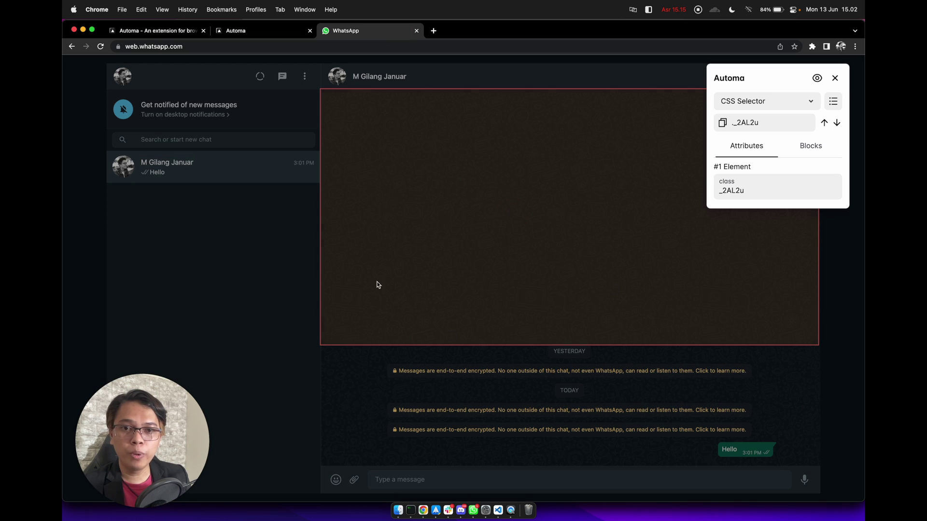
pyautogui.press('super+w')
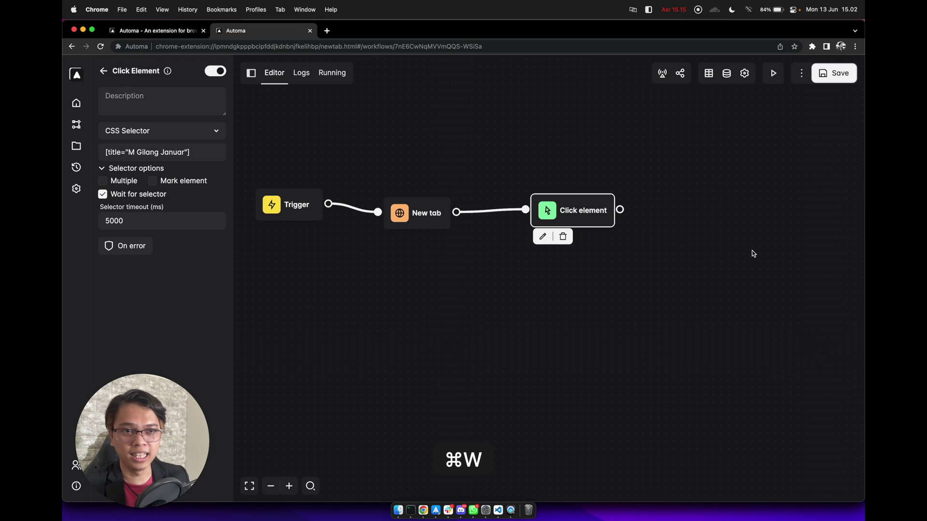
pyautogui.click(774, 74)
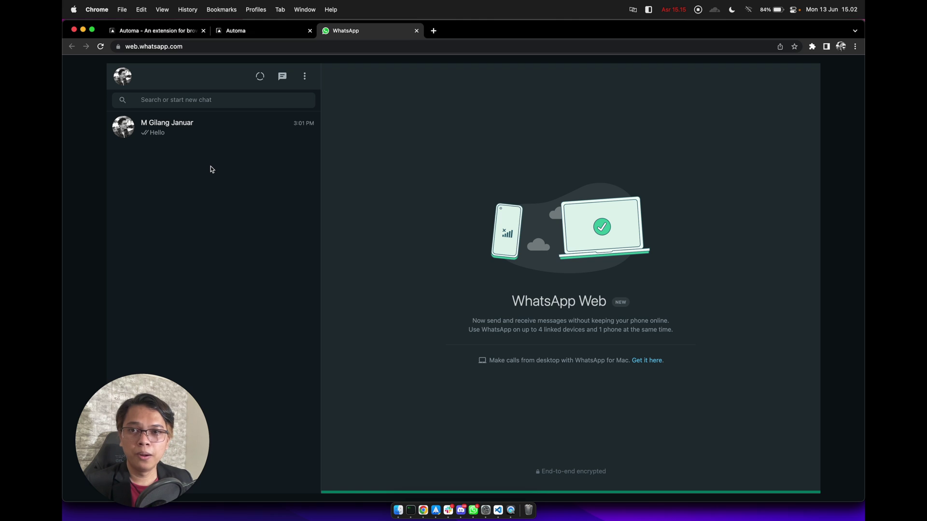
pyautogui.click(245, 32)
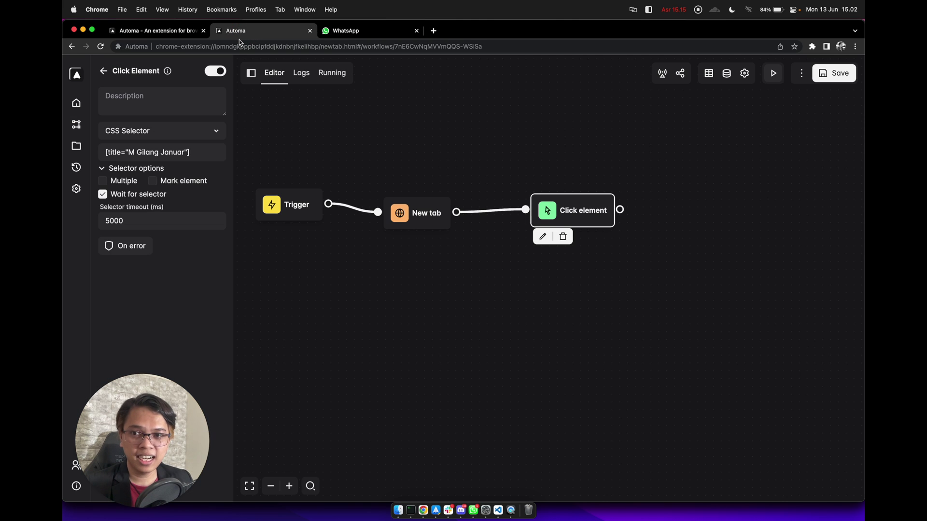
# Step: Add a Trigger event block to the canvas set to fire the Mousedown event
pyautogui.click(101, 71)
pyautogui.scroll(-10, 147, 186)
pyautogui.scroll(-3, 148, 189)
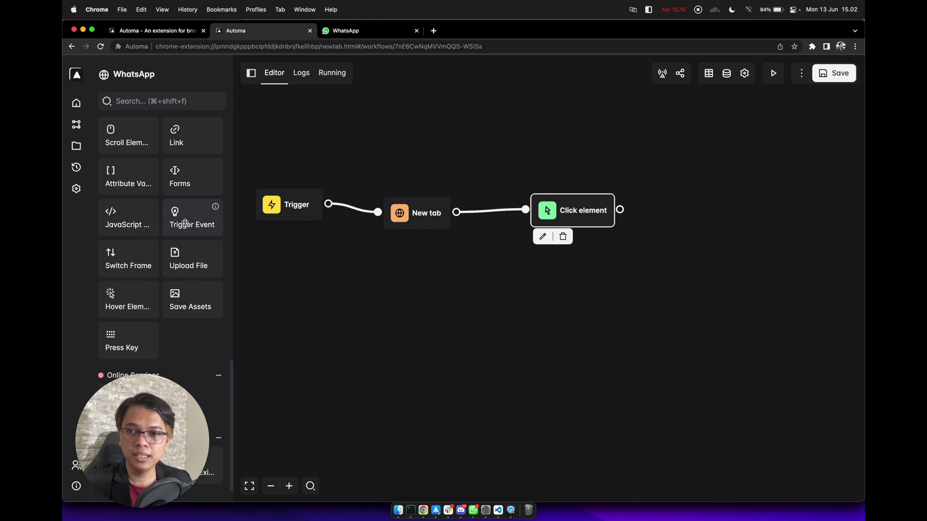
pyautogui.moveTo(175, 213); pyautogui.dragTo(540, 292)
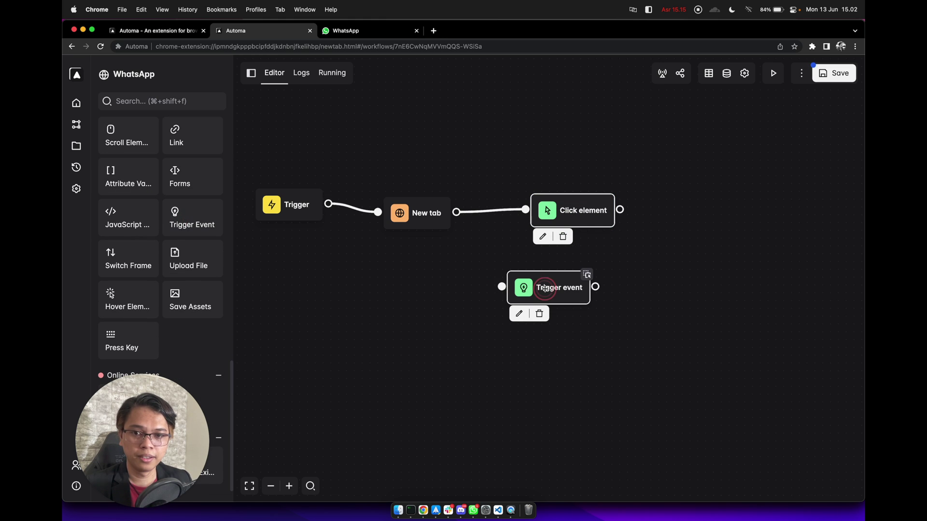
pyautogui.doubleClick(541, 289)
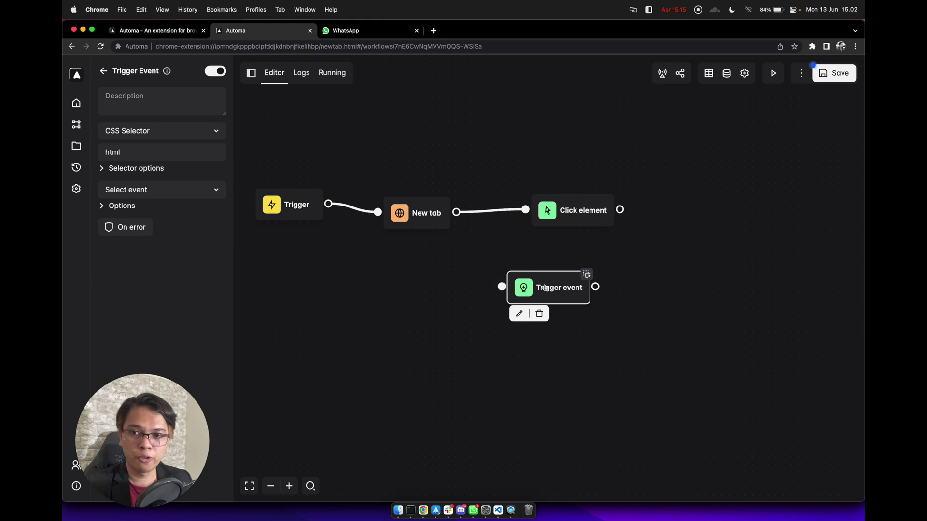
pyautogui.click(208, 192)
pyautogui.click(177, 237)
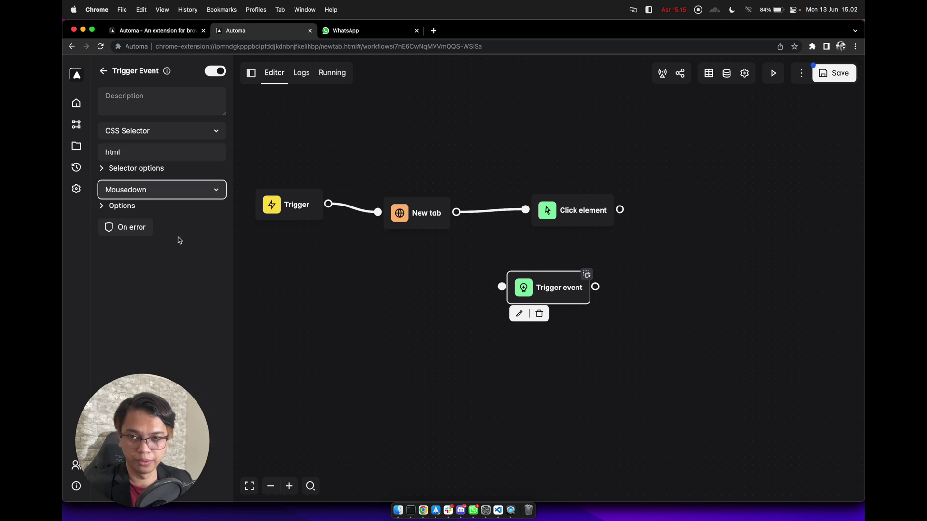
# Step: Copy the chat-title selector from Click element into Trigger event and tick Wait for selector
pyautogui.doubleClick(575, 211)
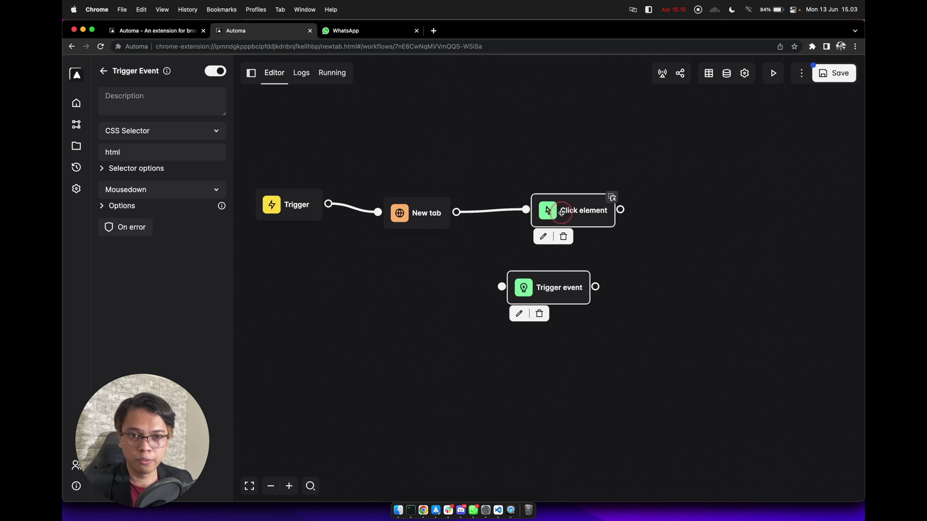
pyautogui.tripleClick(201, 154)
pyautogui.press('super+c')
pyautogui.doubleClick(554, 288)
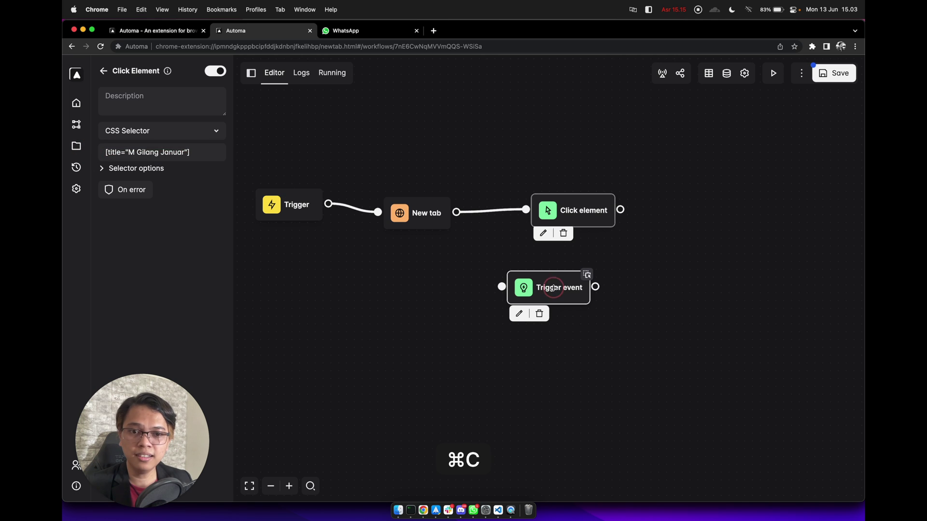
pyautogui.tripleClick(159, 153)
pyautogui.press('super+v')
pyautogui.click(143, 170)
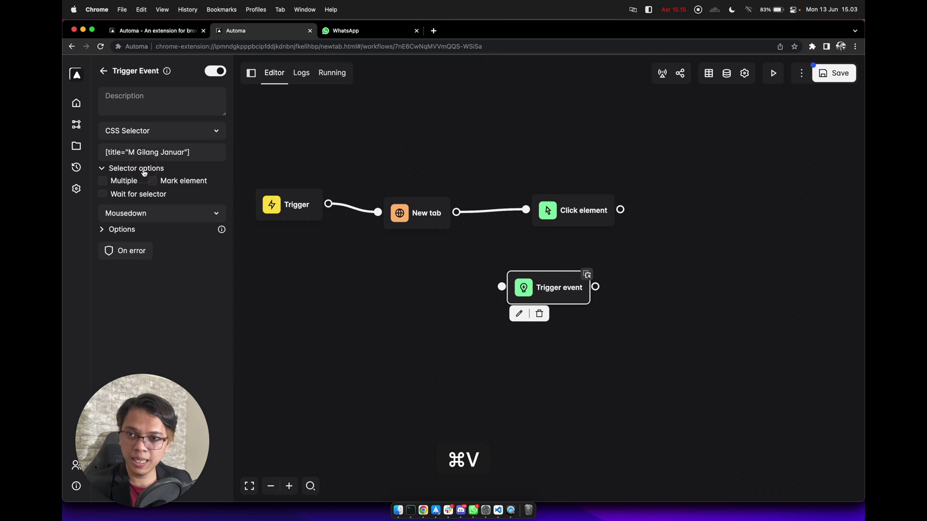
pyautogui.click(125, 196)
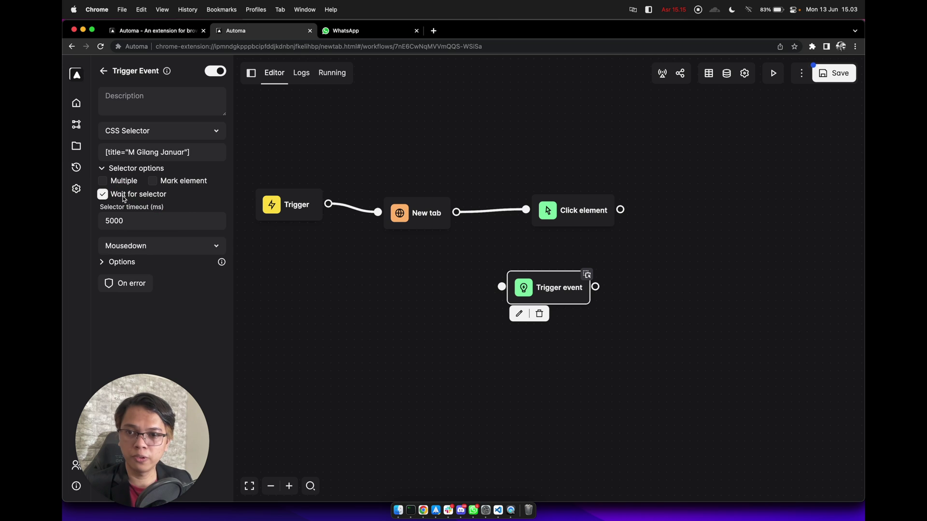
pyautogui.click(489, 240)
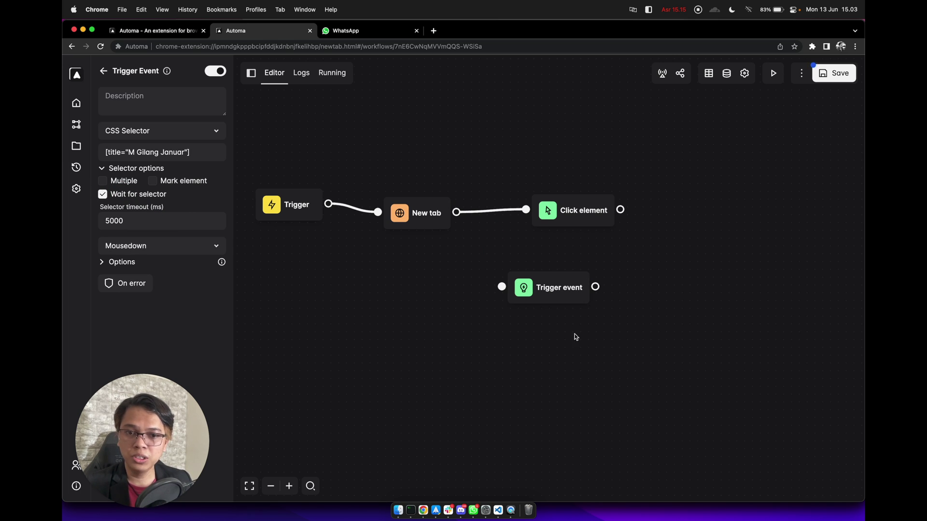
# Step: Delete Click element, link New tab to Trigger event, save, and test-run the workflow
pyautogui.moveTo(550, 289); pyautogui.dragTo(565, 262)
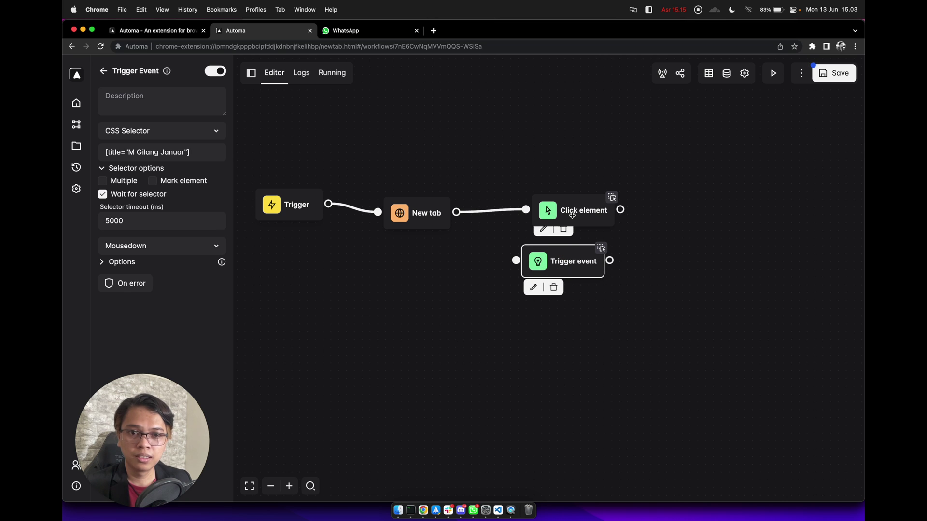
pyautogui.click(572, 215)
pyautogui.click(564, 234)
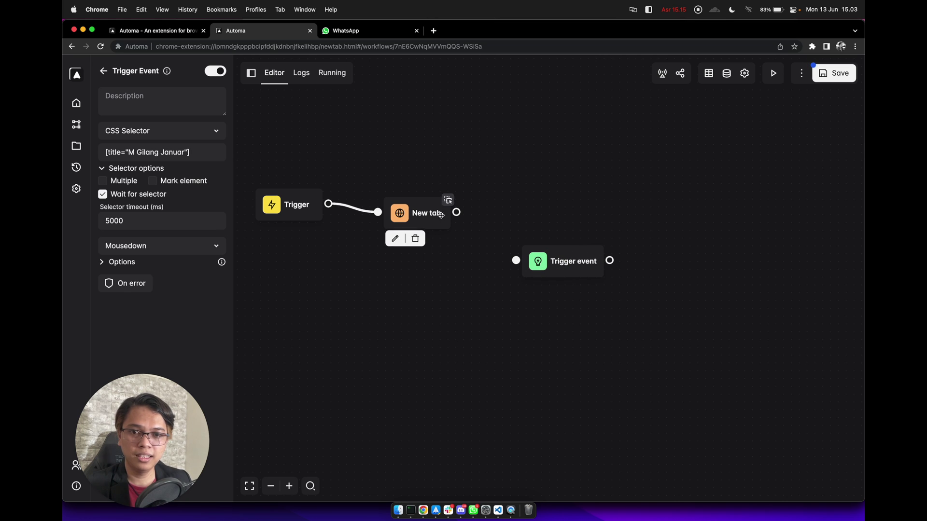
pyautogui.moveTo(456, 212); pyautogui.dragTo(516, 260)
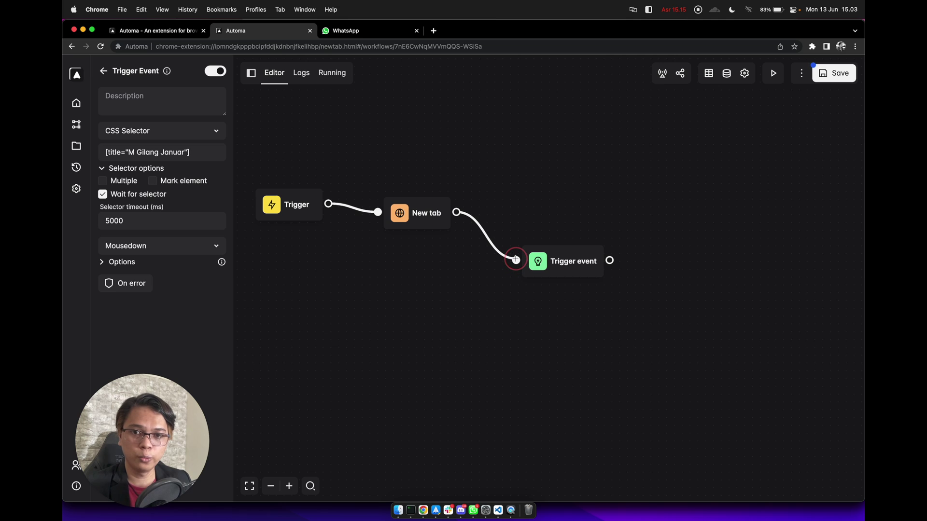
pyautogui.click(826, 81)
pyautogui.click(417, 30)
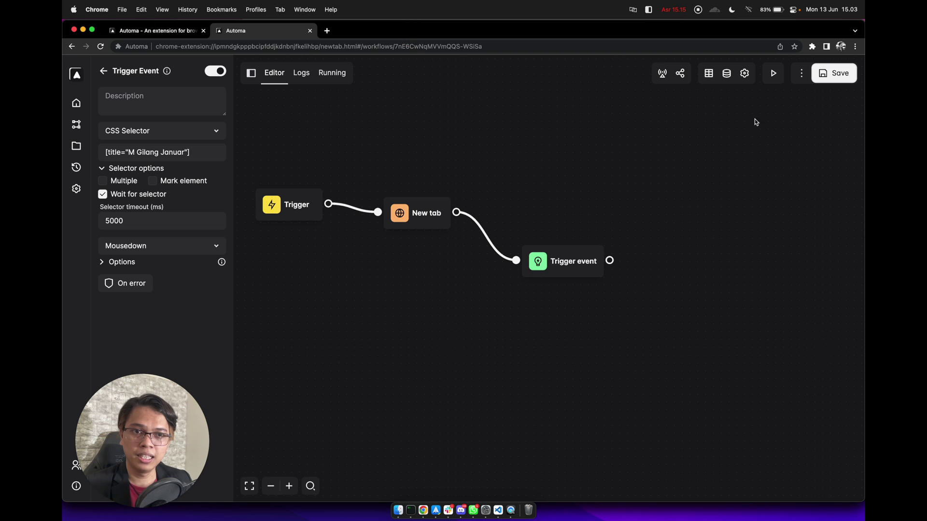
pyautogui.click(773, 73)
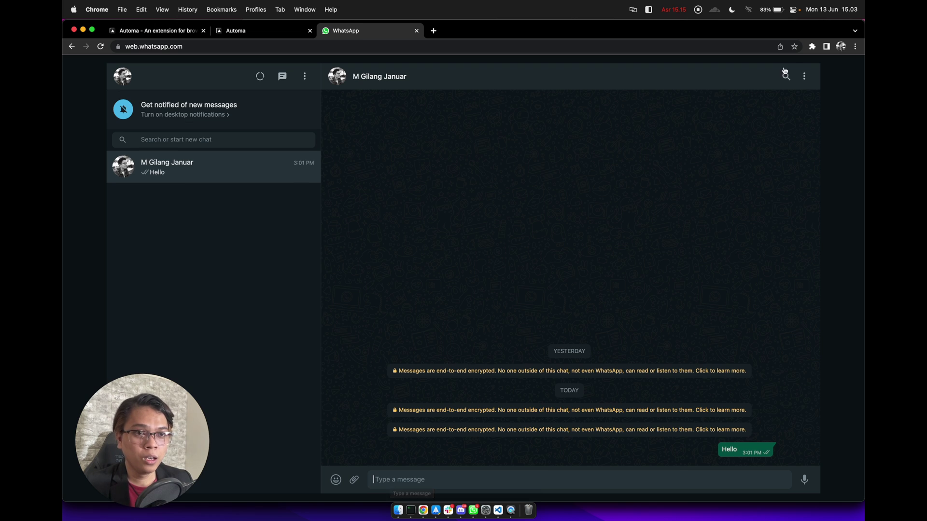
# Step: Pick WhatsApp's message box with Automa's element picker and copy its title 'Type a message'
pyautogui.click(811, 46)
pyautogui.click(698, 114)
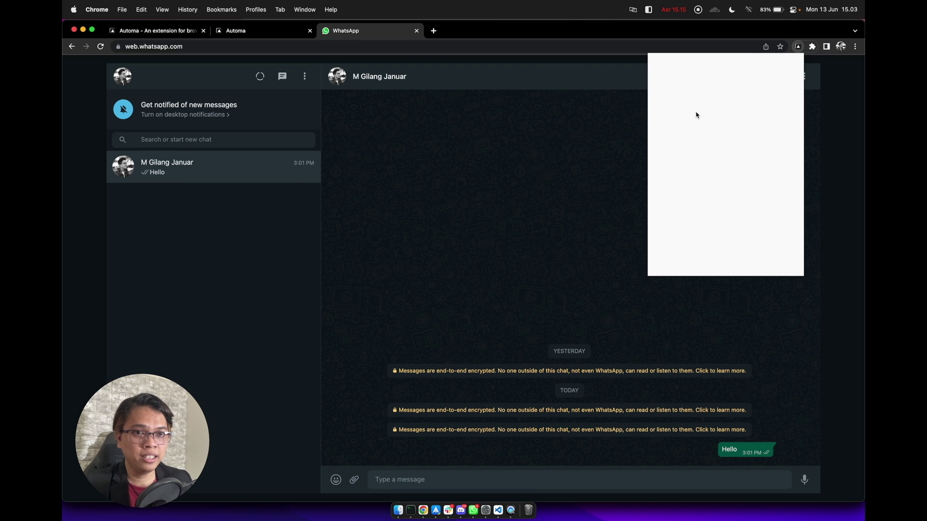
pyautogui.click(764, 77)
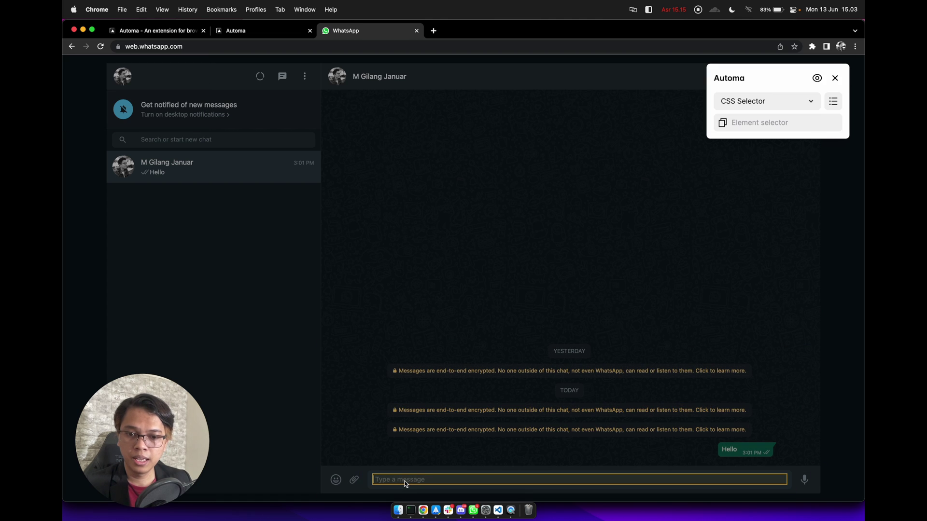
pyautogui.click(404, 481)
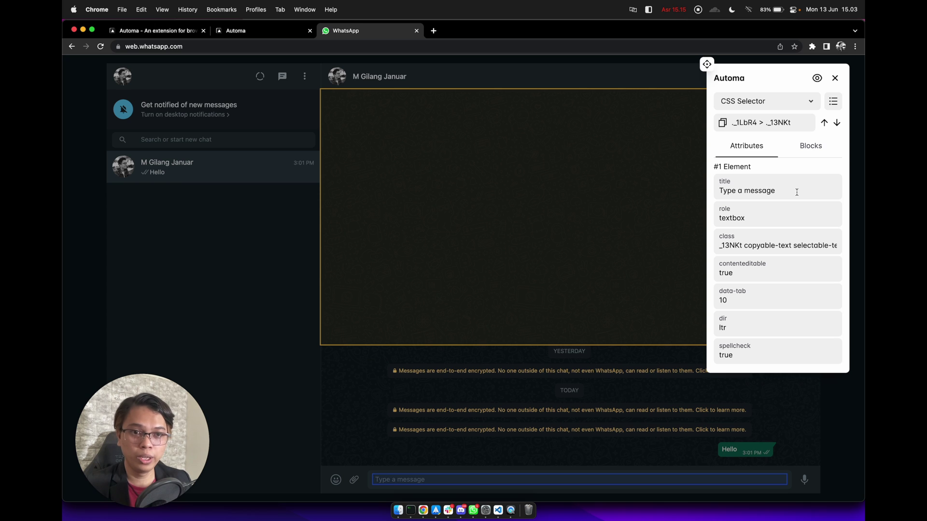
pyautogui.moveTo(798, 192); pyautogui.dragTo(707, 191)
pyautogui.press('super+c')
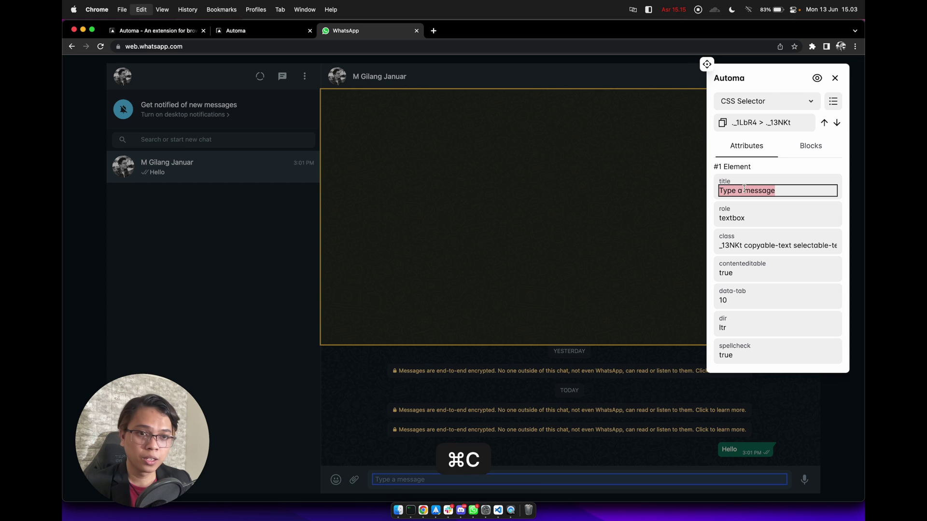
pyautogui.click(249, 33)
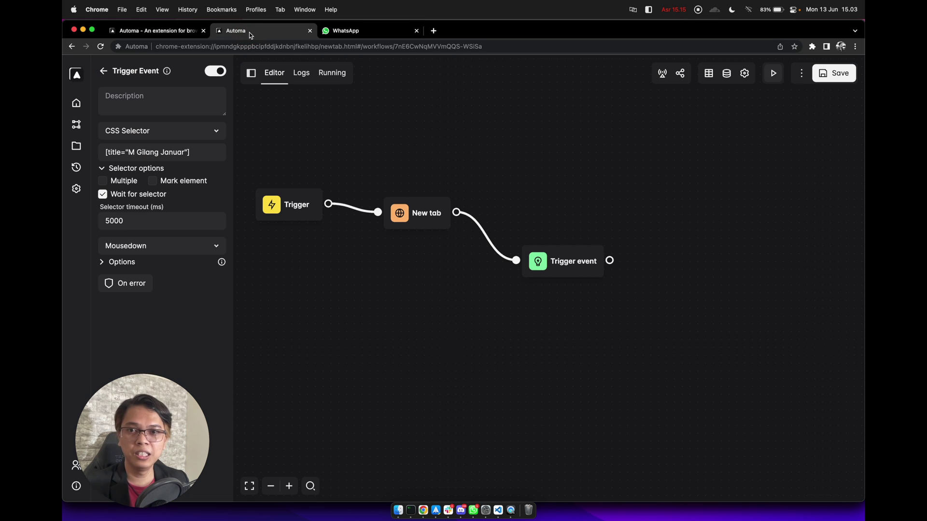
# Step: Add a Forms block with selector [title="Type a message"] and Wait for selector ticked
pyautogui.click(103, 71)
pyautogui.scroll(-10, 163, 243)
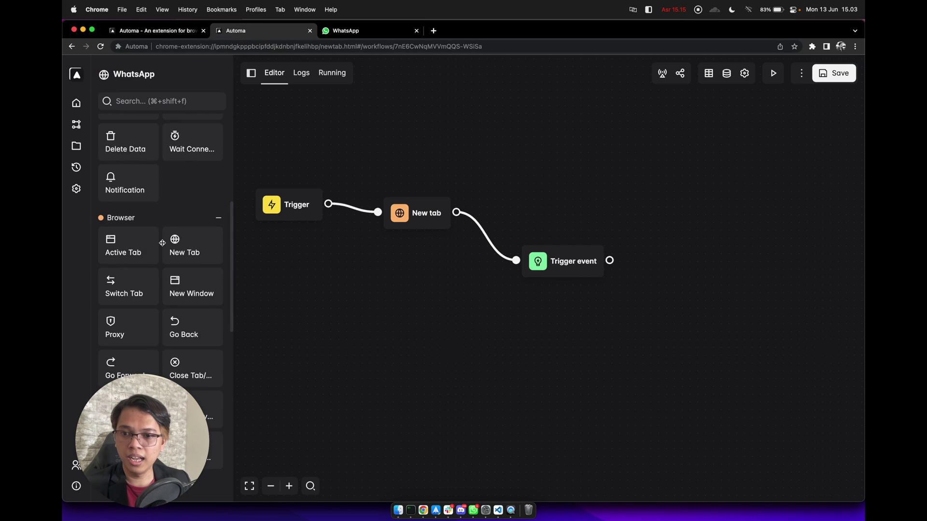
pyautogui.scroll(-3, 163, 246)
pyautogui.moveTo(200, 231); pyautogui.dragTo(683, 225)
pyautogui.doubleClick(686, 226)
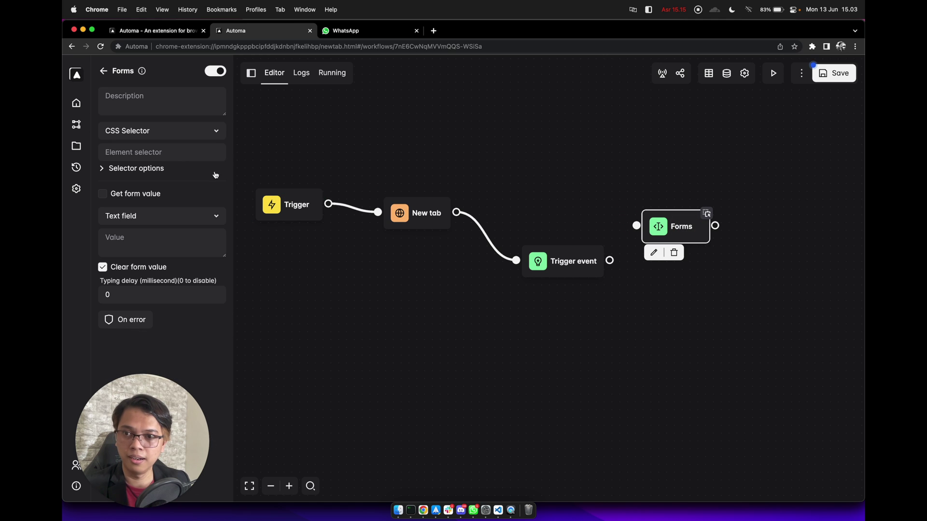
pyautogui.click(159, 152)
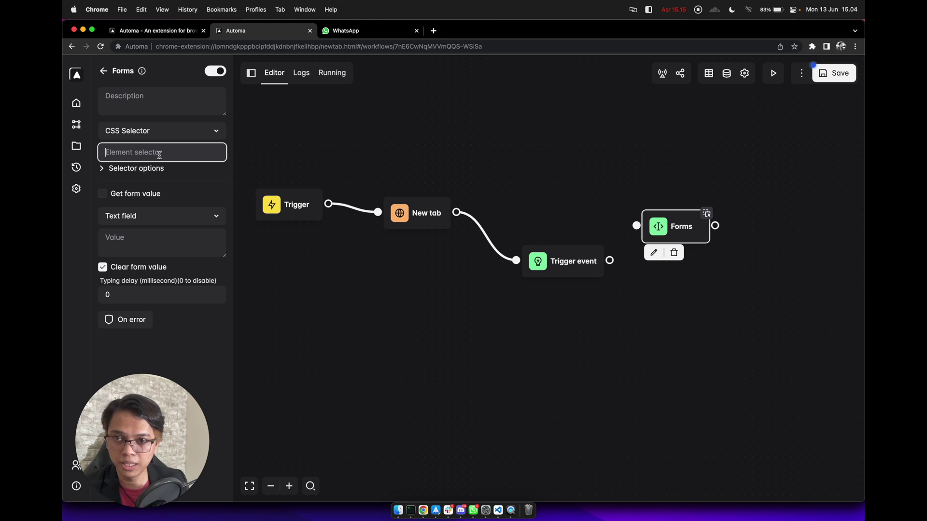
pyautogui.write('[title=')
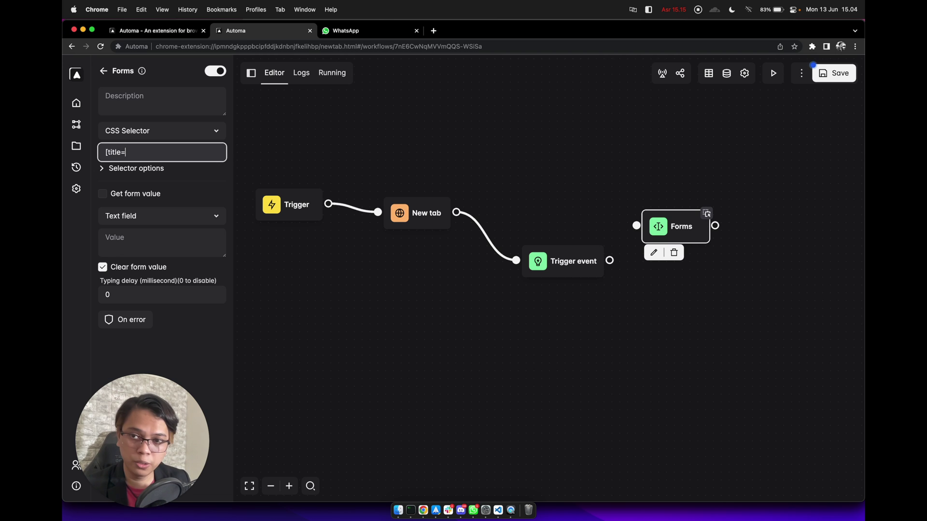
pyautogui.write('"')
pyautogui.press('super+v')
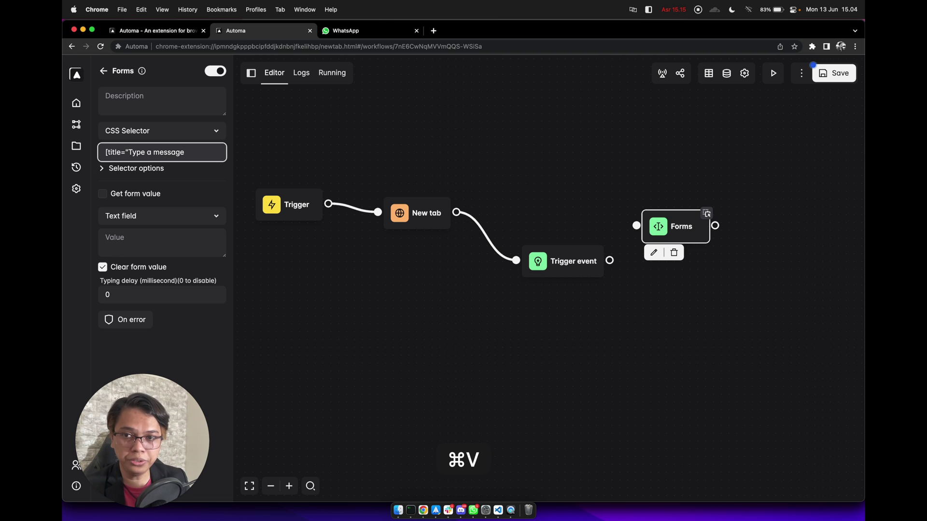
pyautogui.write('"]')
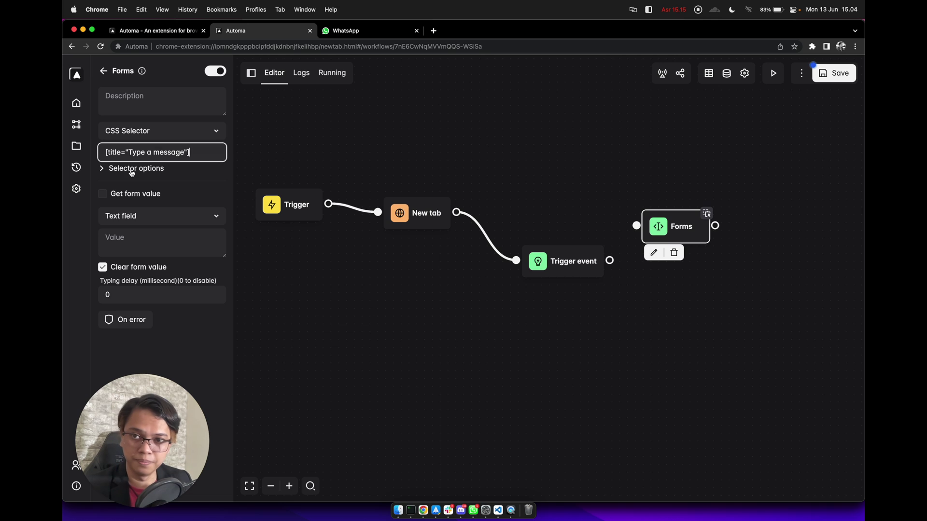
pyautogui.click(131, 170)
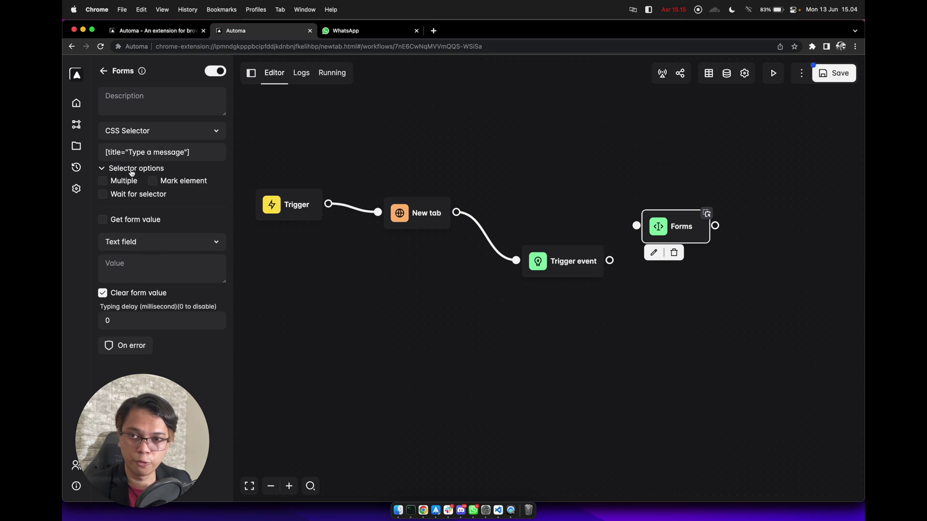
pyautogui.click(130, 195)
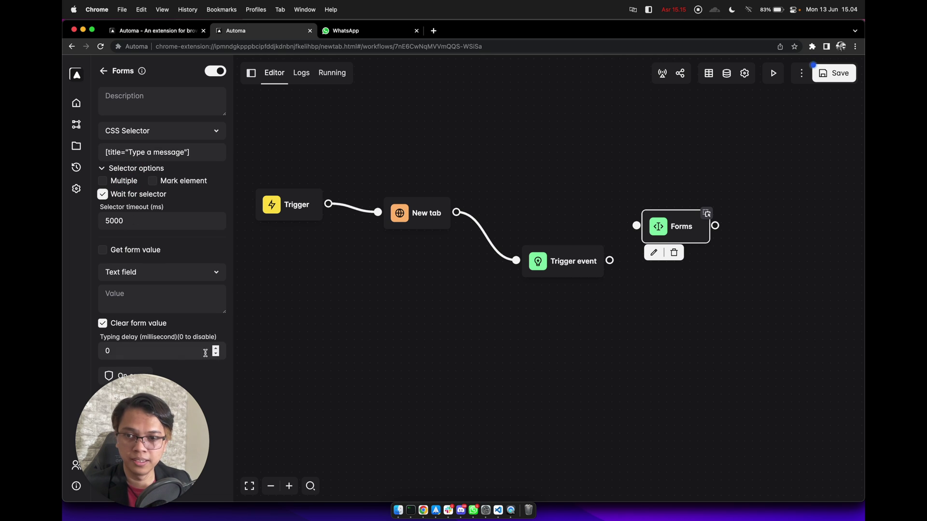
# Step: Set the Forms text to 'Hello everyone!' with a 160 ms typing delay
pyautogui.click(159, 298)
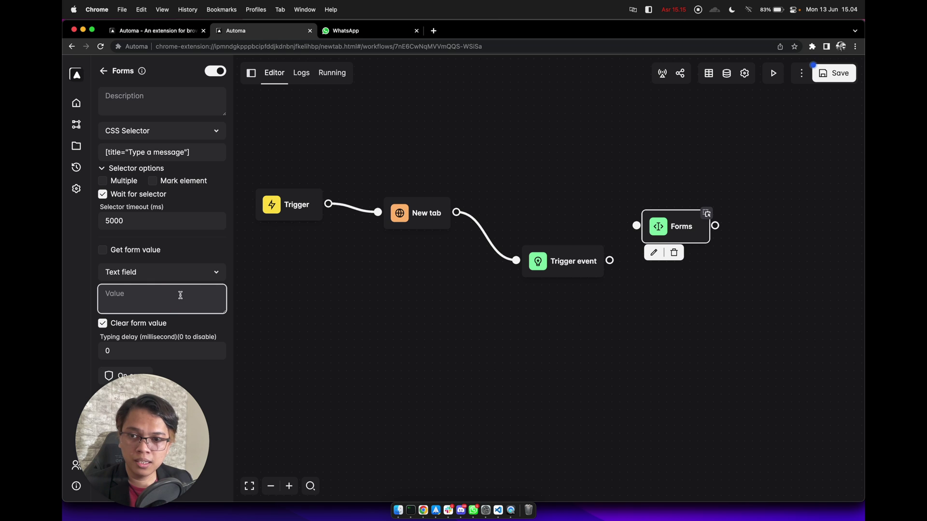
pyautogui.write('Hello')
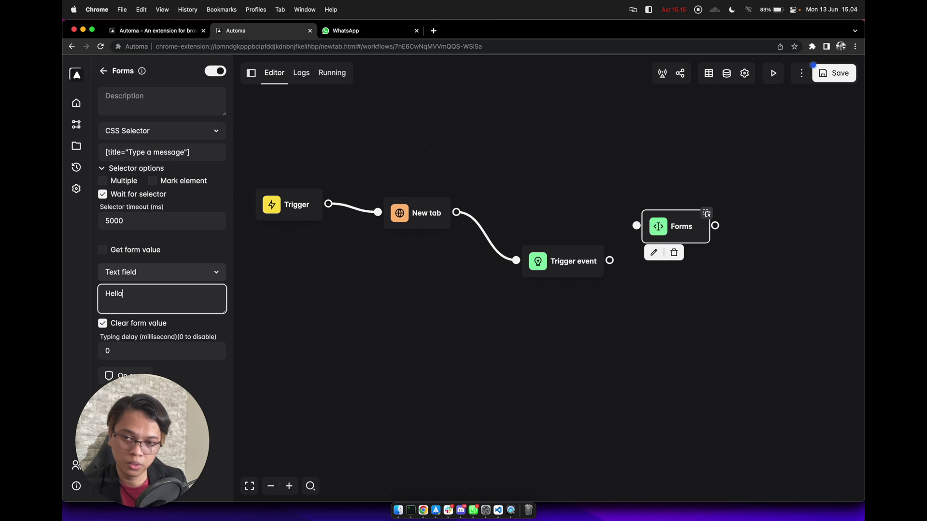
pyautogui.write(' ever')
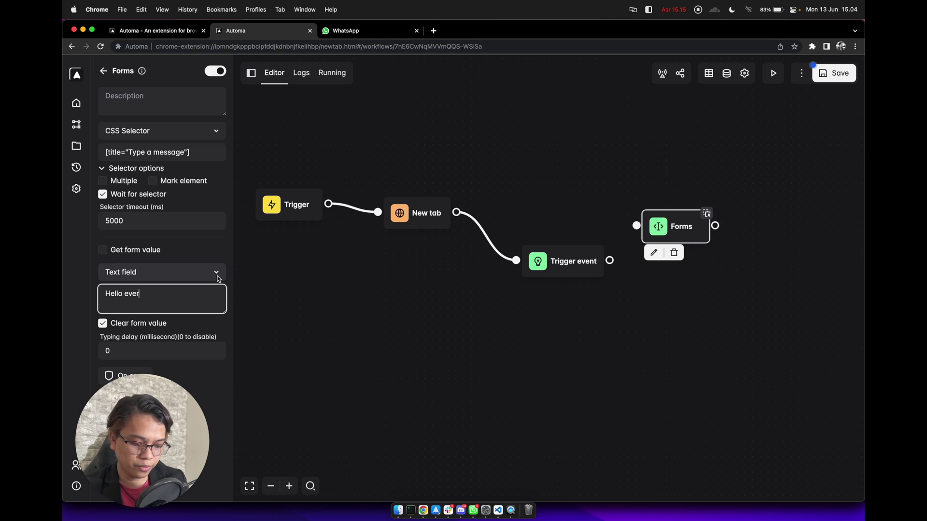
pyautogui.write('oyone!')
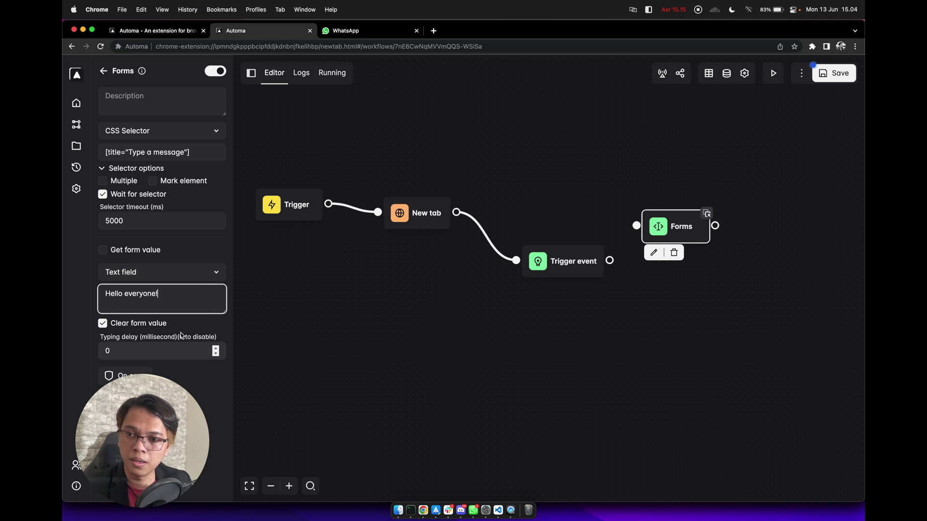
pyautogui.click(138, 351)
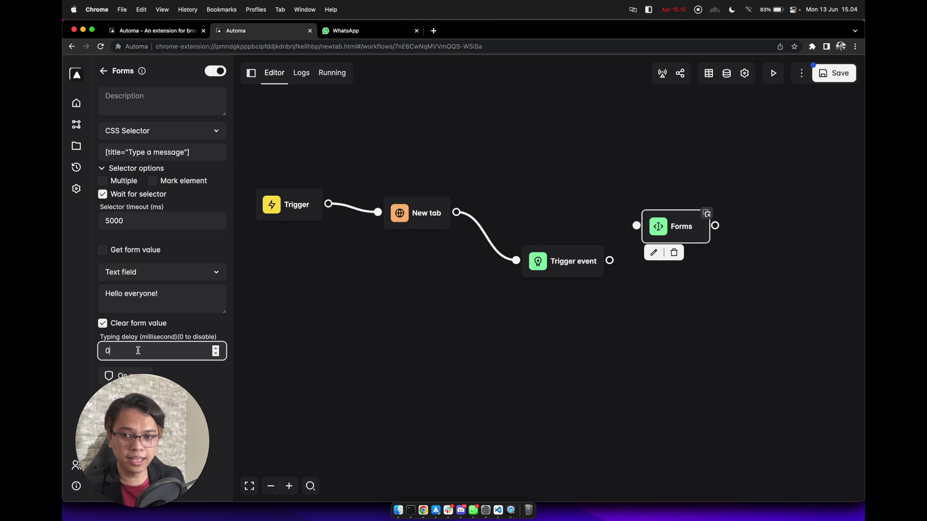
pyautogui.press('BackSpace')
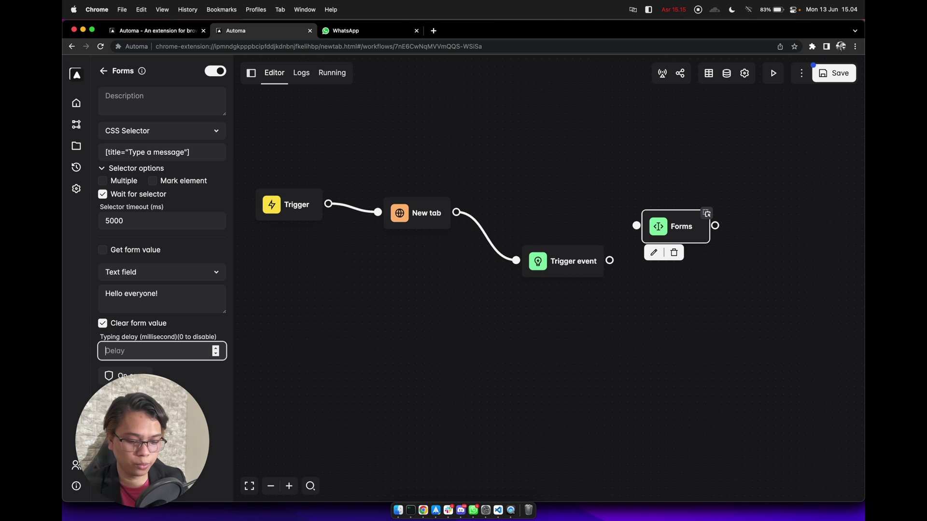
pyautogui.write('160')
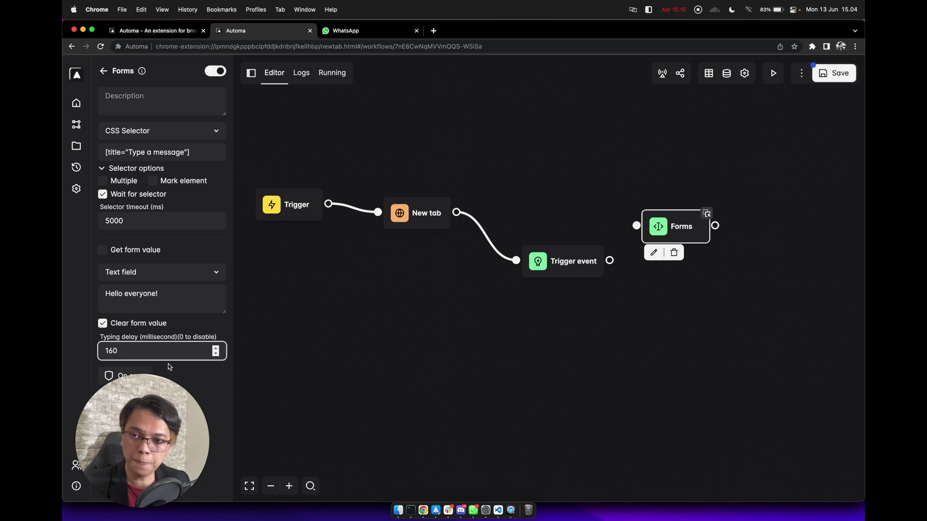
# Step: Connect Trigger event to Forms, save, close the old WhatsApp tab, and run the workflow
pyautogui.moveTo(610, 260); pyautogui.dragTo(636, 225)
pyautogui.click(835, 73)
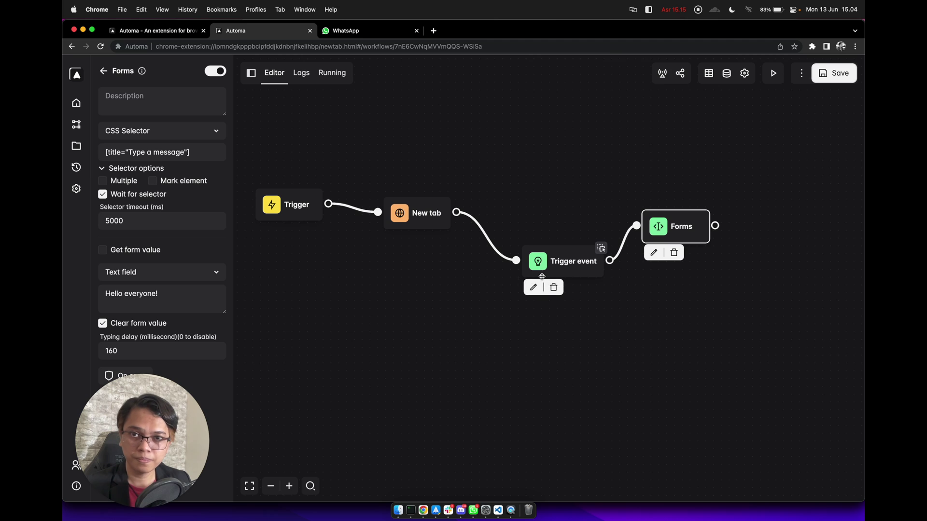
pyautogui.click(417, 30)
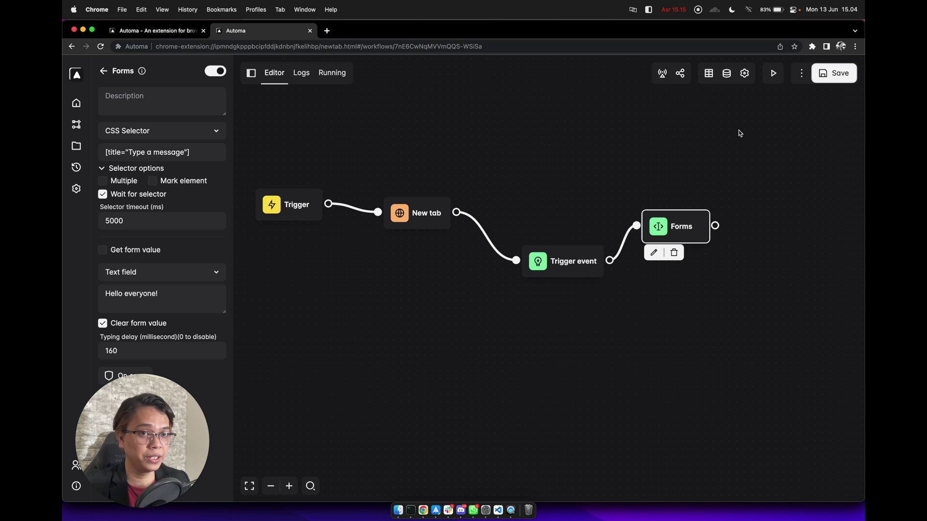
pyautogui.click(773, 73)
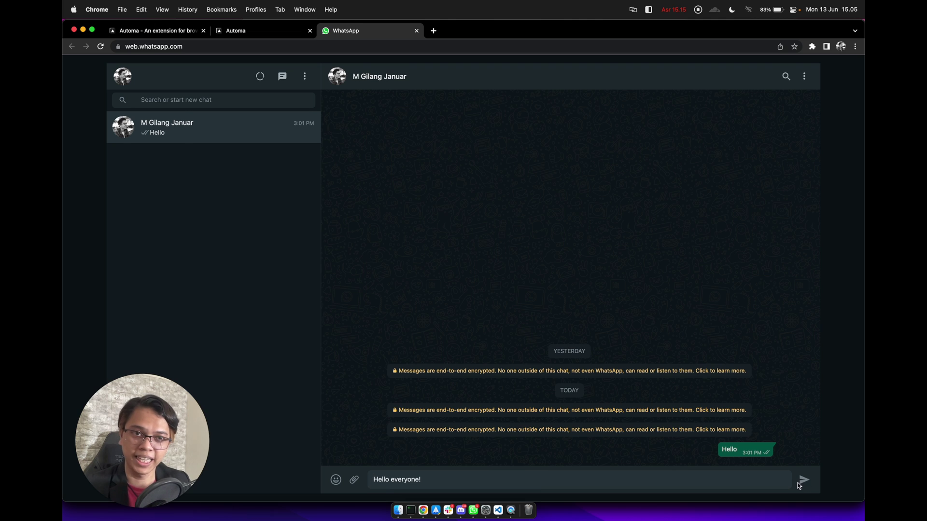
# Step: Pick WhatsApp's send button with Automa's element picker and copy its data-testid value 'send'
pyautogui.click(811, 47)
pyautogui.click(705, 112)
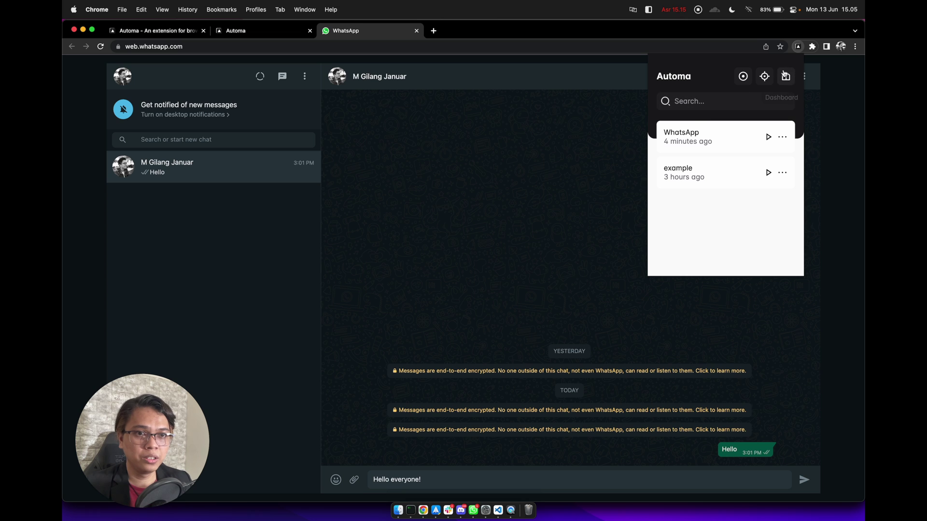
pyautogui.click(765, 76)
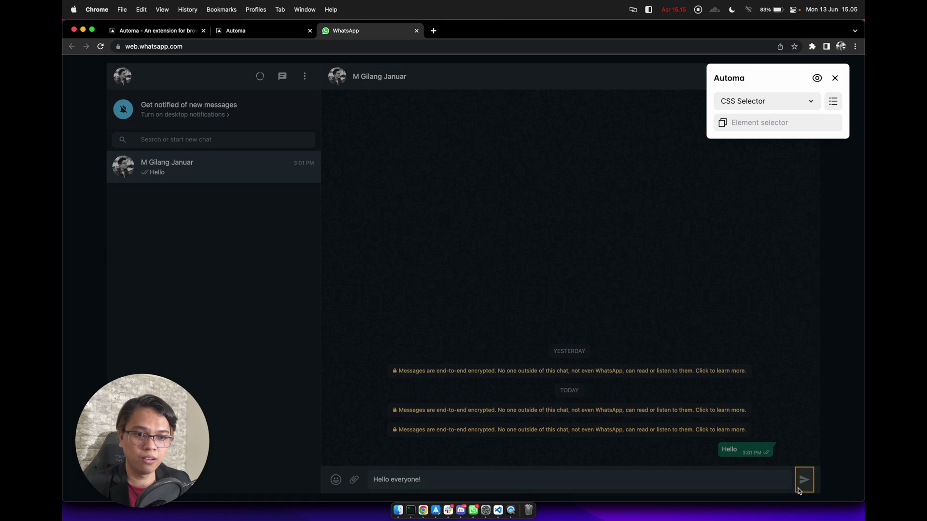
pyautogui.click(798, 491)
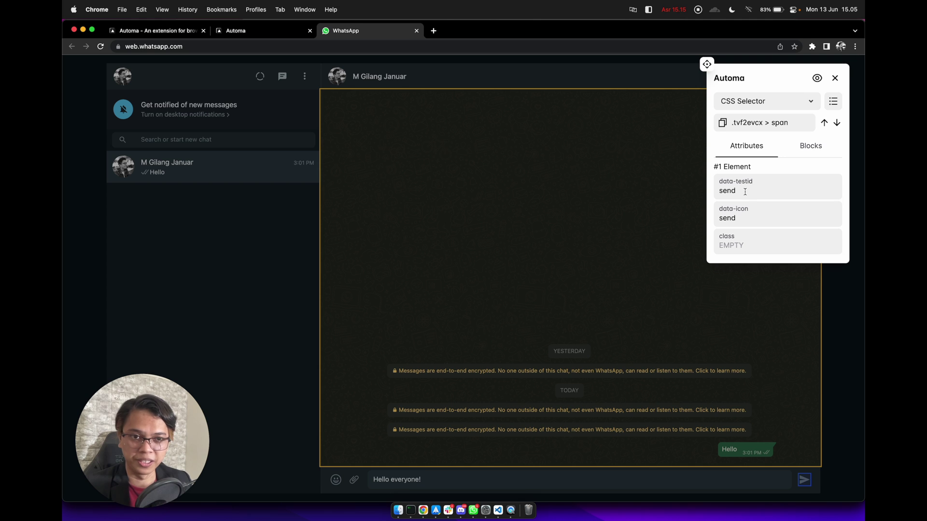
pyautogui.doubleClick(745, 192)
pyautogui.press('super+c')
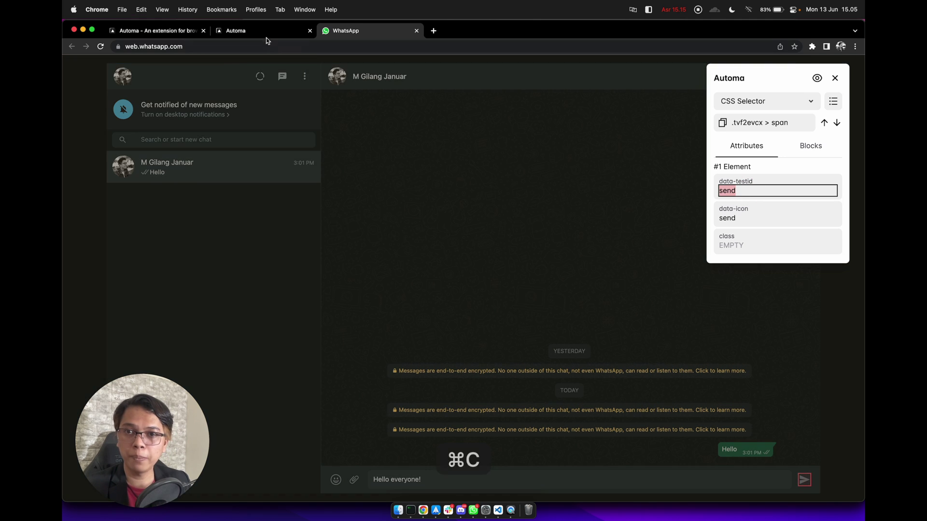
pyautogui.click(266, 35)
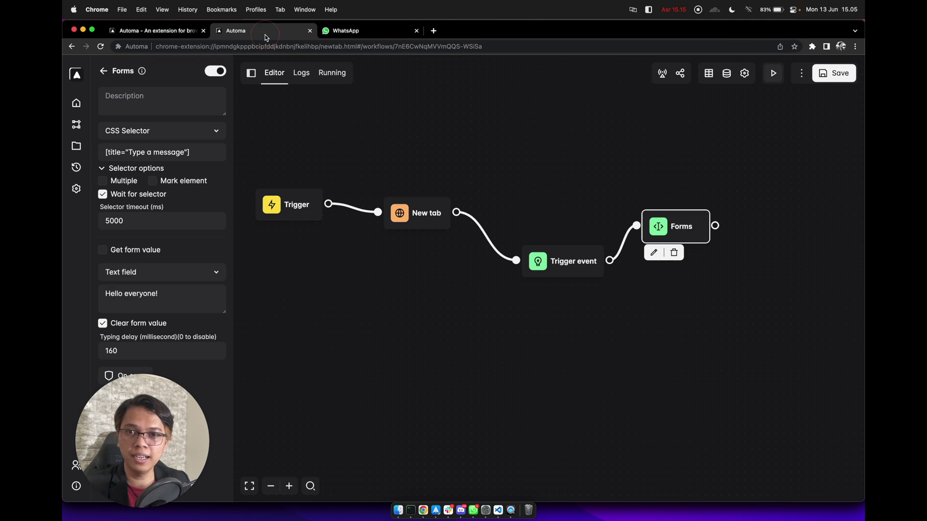
# Step: Add a Click element block to the canvas and connect it after Forms
pyautogui.click(104, 73)
pyautogui.scroll(-10, 136, 189)
pyautogui.scroll(3, 136, 190)
pyautogui.moveTo(118, 274); pyautogui.dragTo(727, 292)
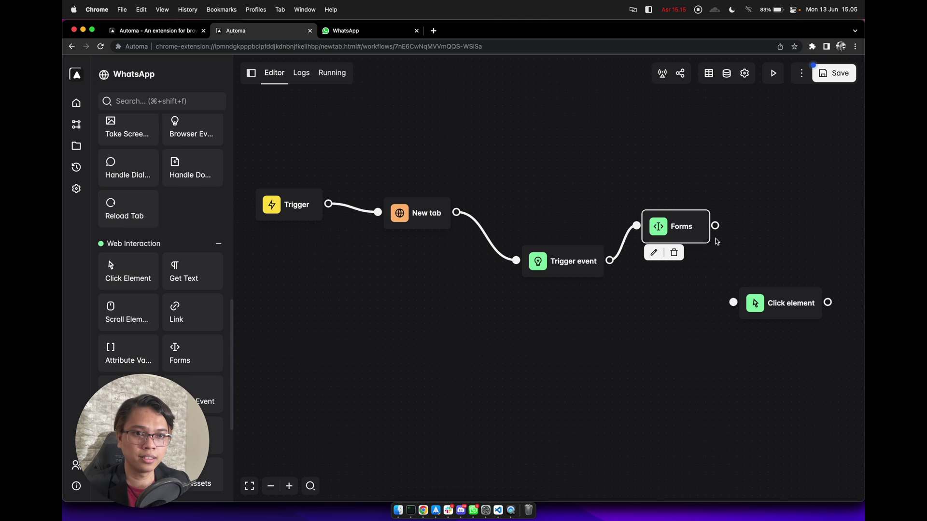
pyautogui.moveTo(715, 226); pyautogui.dragTo(733, 303)
pyautogui.click(773, 306)
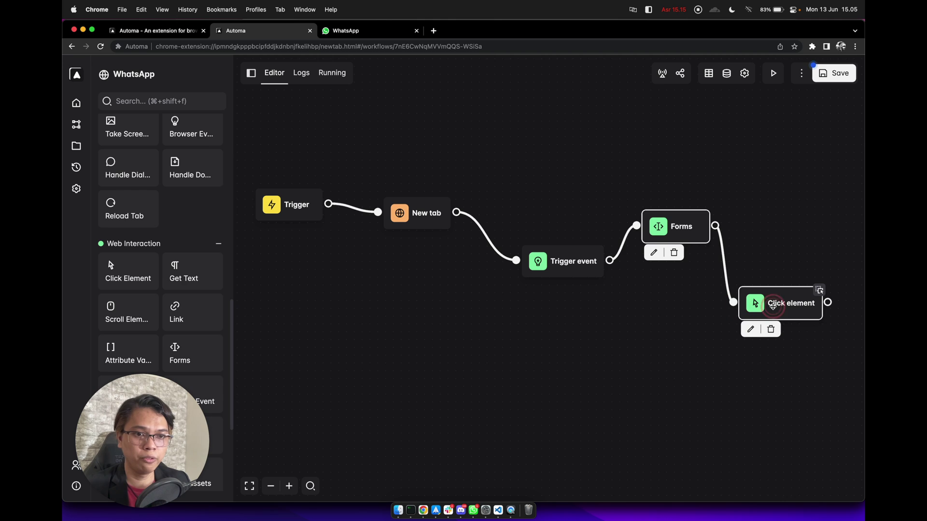
pyautogui.doubleClick(773, 306)
# Step: Set the Click element selector to [data-testid="send"] with Wait for selector ticked
pyautogui.click(164, 151)
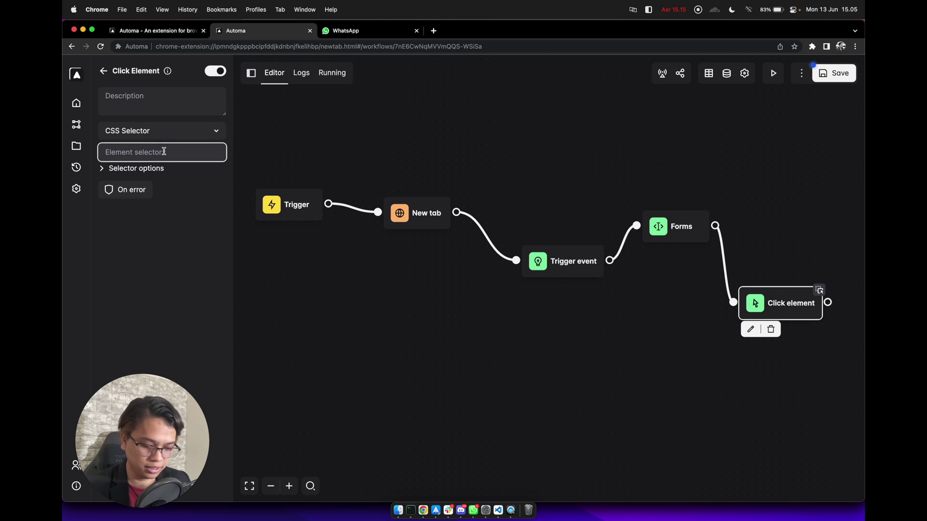
pyautogui.write('[data-testid="')
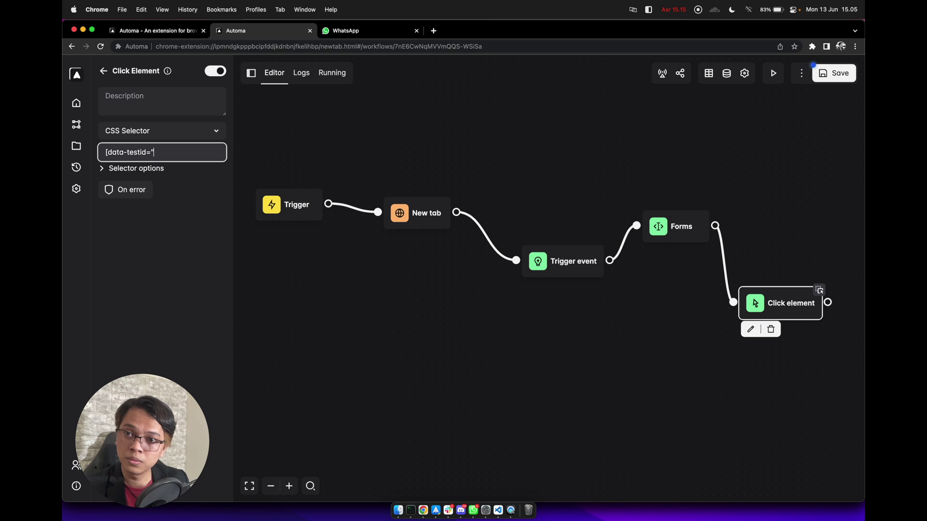
pyautogui.press('super+v')
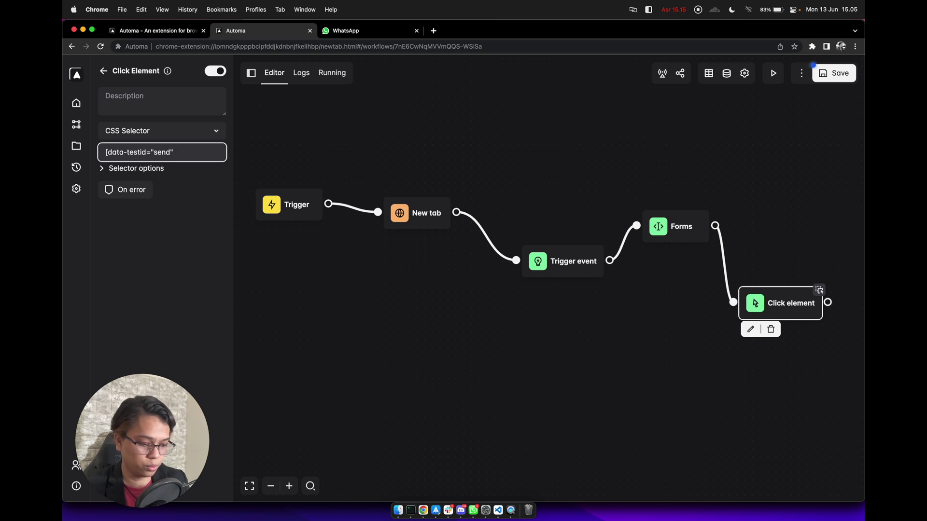
pyautogui.click(152, 170)
pyautogui.click(102, 194)
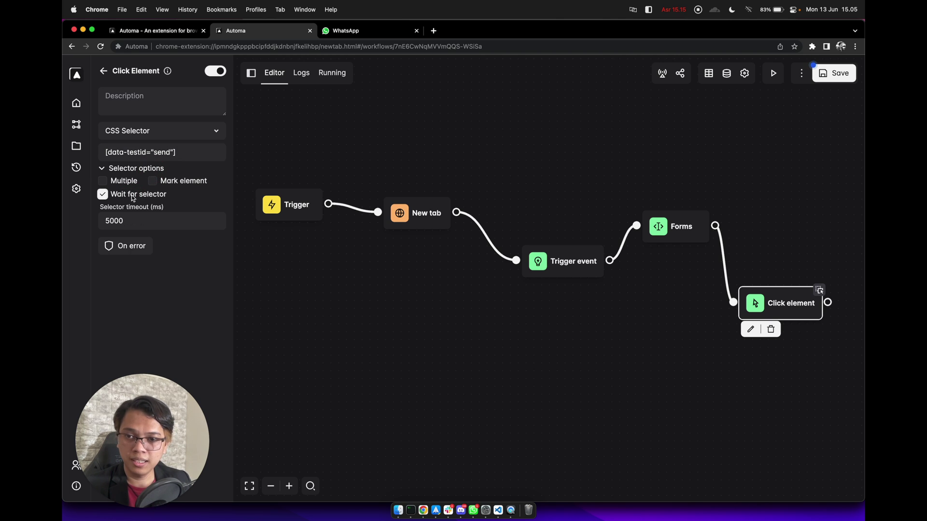
# Step: Save the workflow and close the WhatsApp tab, confirming the leave prompt
pyautogui.click(827, 74)
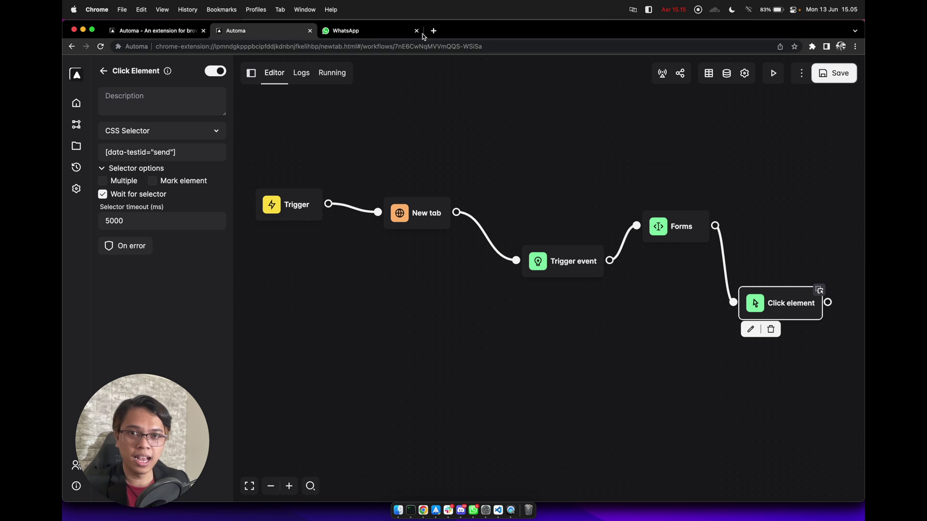
pyautogui.click(423, 37)
pyautogui.click(491, 198)
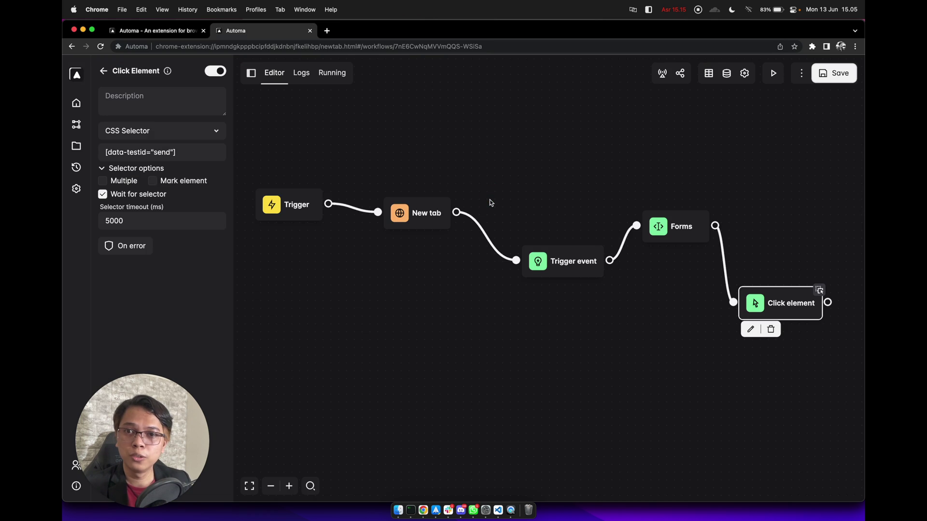
# Step: Shift the Forms and Click element blocks up-left and test-run the workflow
pyautogui.moveTo(700, 226); pyautogui.dragTo(674, 212)
pyautogui.moveTo(782, 303); pyautogui.dragTo(745, 282)
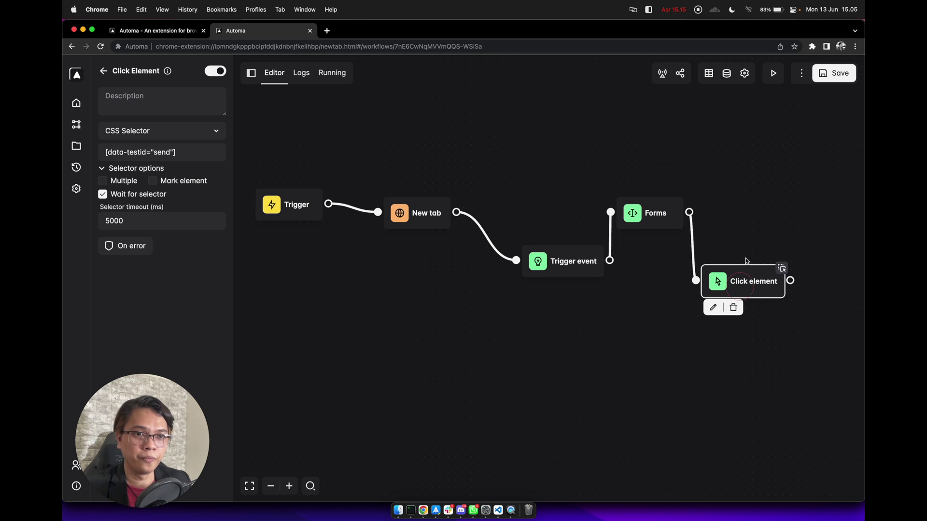
pyautogui.click(774, 73)
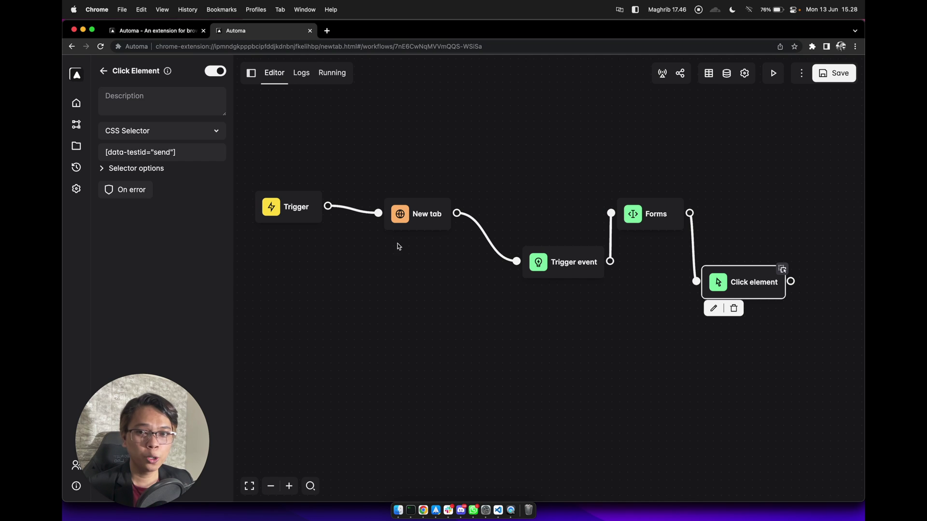
# Step: Switch the Trigger to Context menu named 'Send to WhatsApp', appearing in Selection only
pyautogui.click(280, 203)
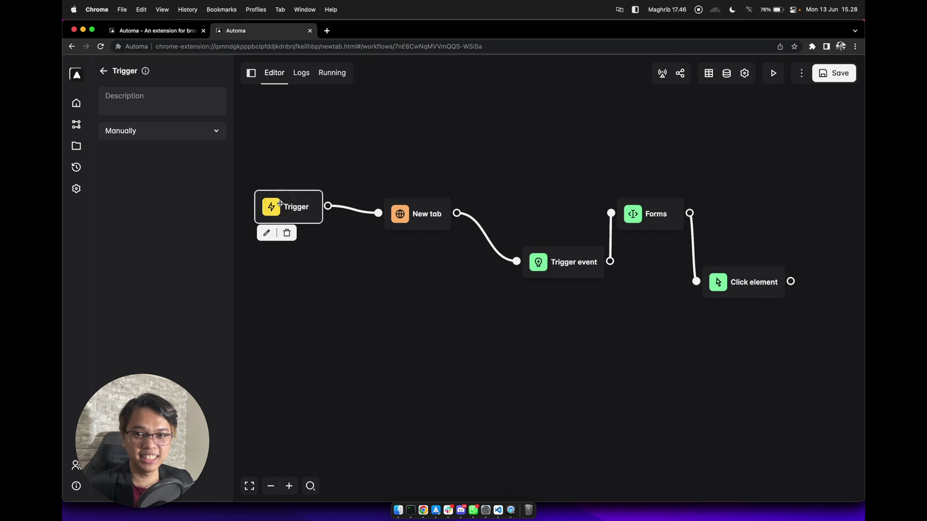
pyautogui.click(173, 129)
pyautogui.click(153, 154)
pyautogui.click(104, 166)
pyautogui.write('Send to WhatsApp')
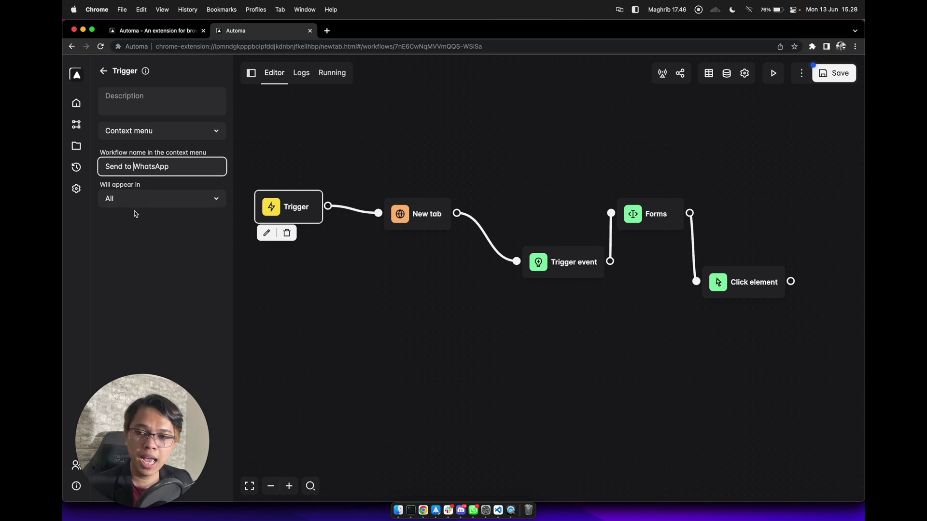
pyautogui.click(134, 203)
pyautogui.click(112, 271)
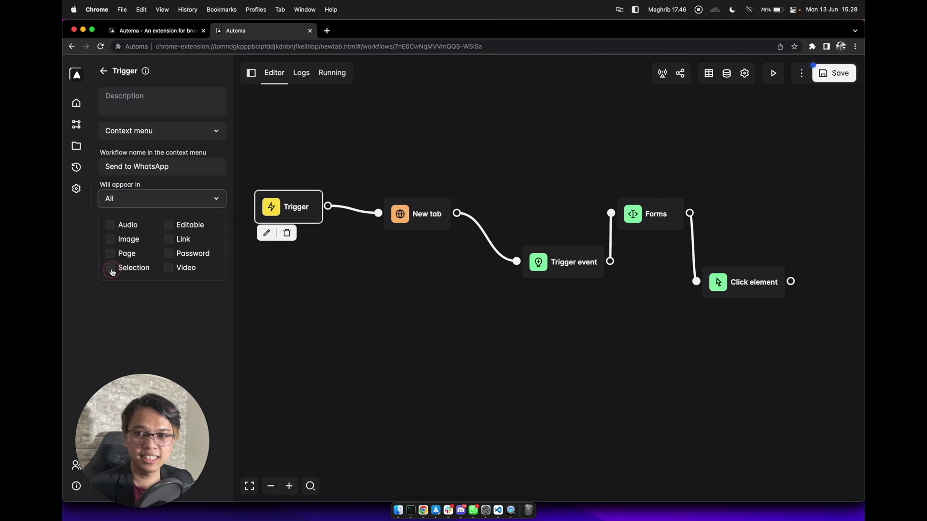
pyautogui.doubleClick(654, 220)
# Step: Replace the Forms text 'Hello everyone!' with {{ variables@$ctxTextSelection }} and save the workflow
pyautogui.moveTo(184, 243); pyautogui.dragTo(84, 241)
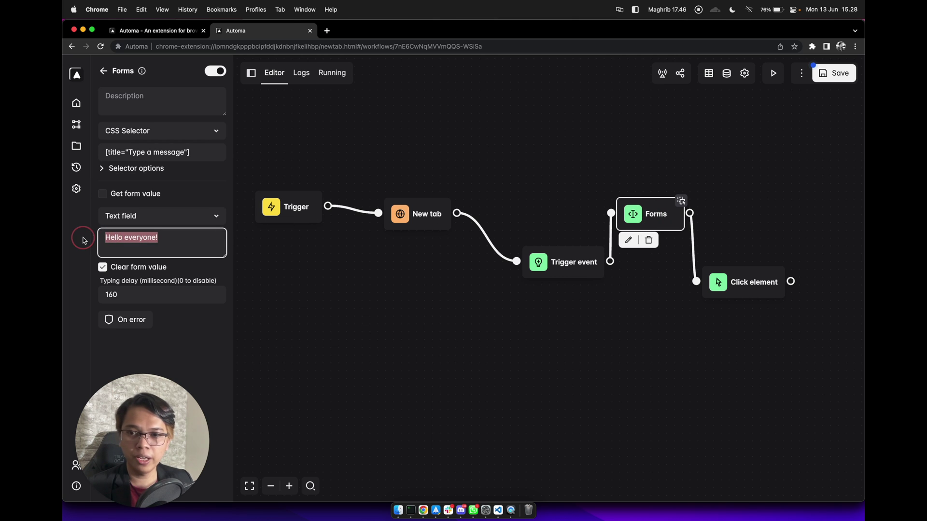
pyautogui.press('BackSpace')
pyautogui.write('{{')
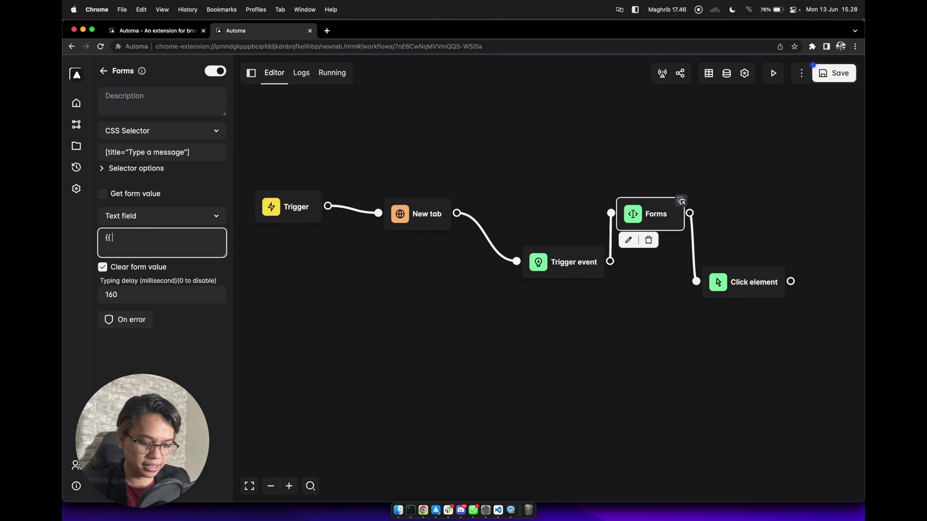
pyautogui.write(' varai')
pyautogui.press('BackSpace')
pyautogui.press('BackSpace')
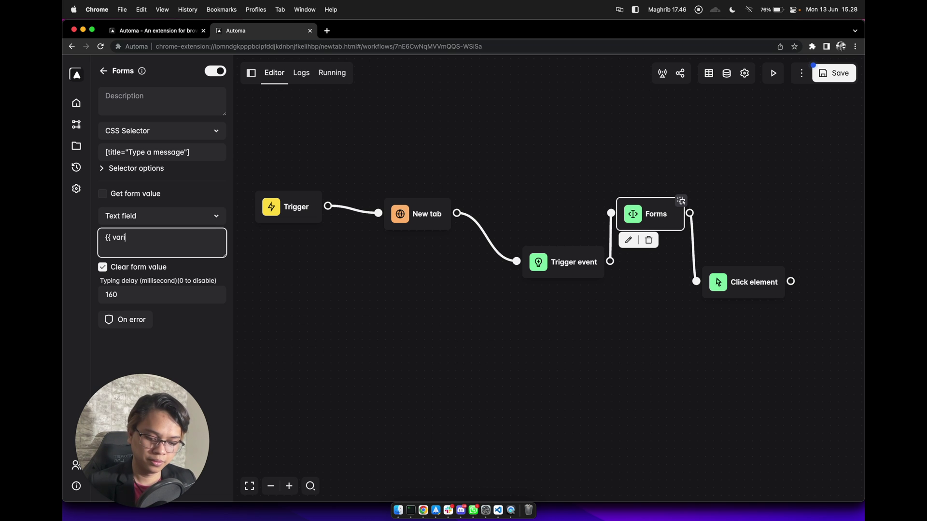
pyautogui.write('iables@')
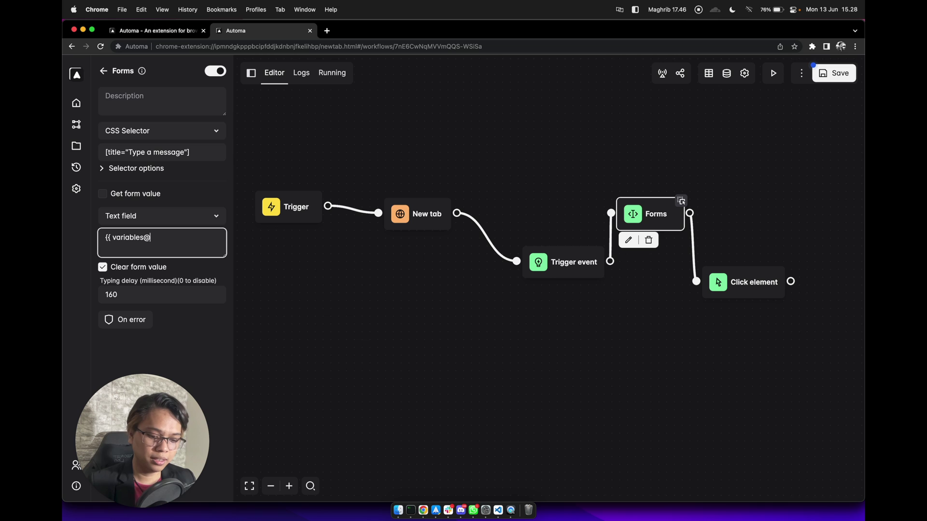
pyautogui.write('$ctx')
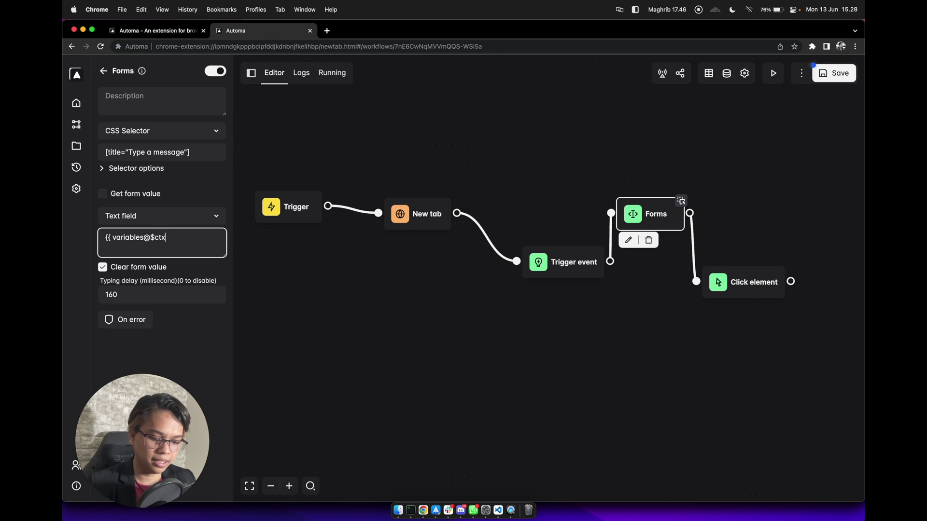
pyautogui.write('TextSelection')
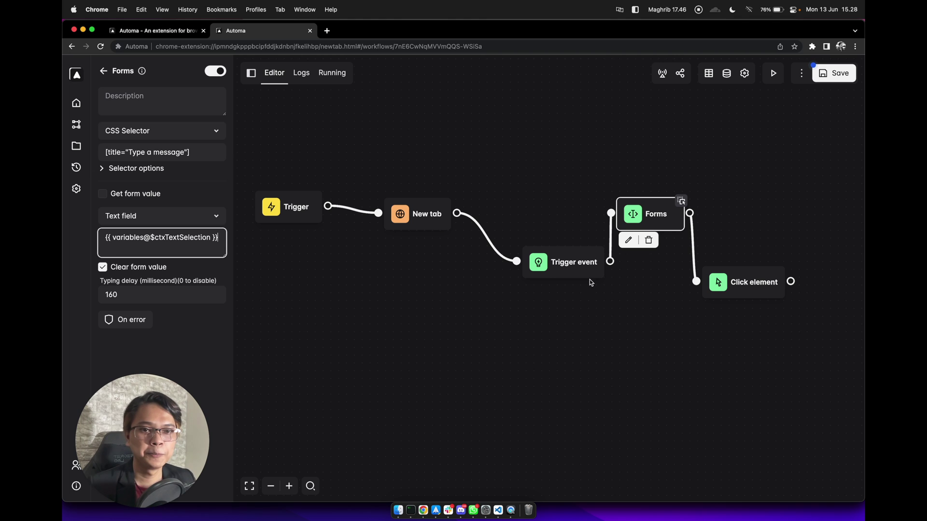
pyautogui.click(828, 81)
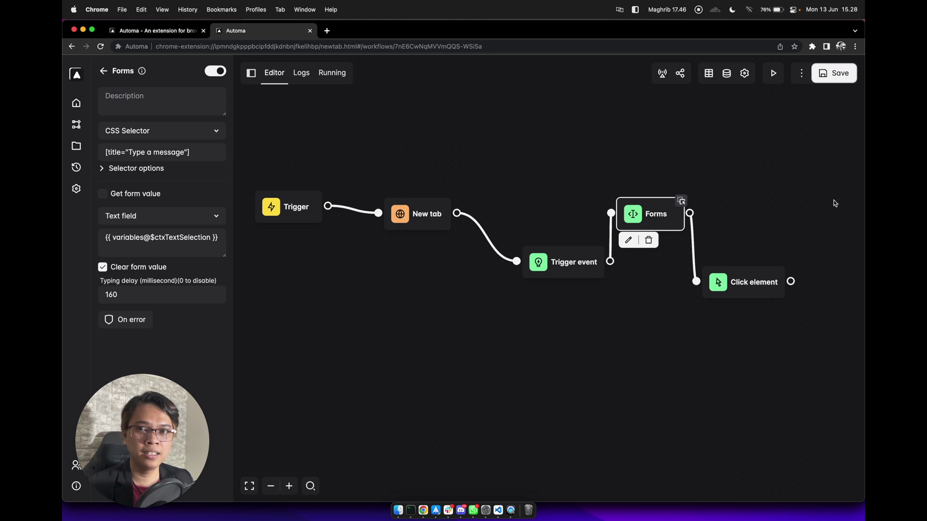
# Step: On automa.site, run the Send to WhatsApp workflow from the context menu on 'Automa is a browser extension'
pyautogui.press('super+1')
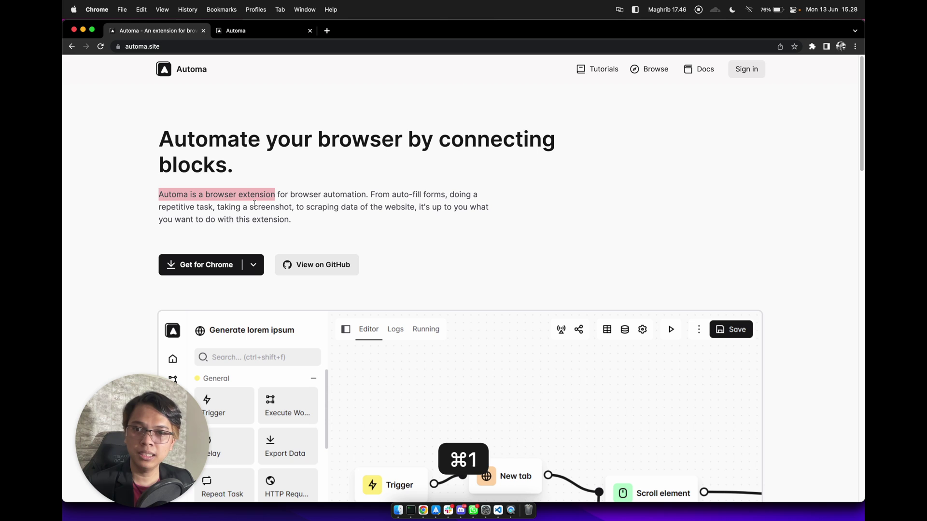
pyautogui.click(276, 193)
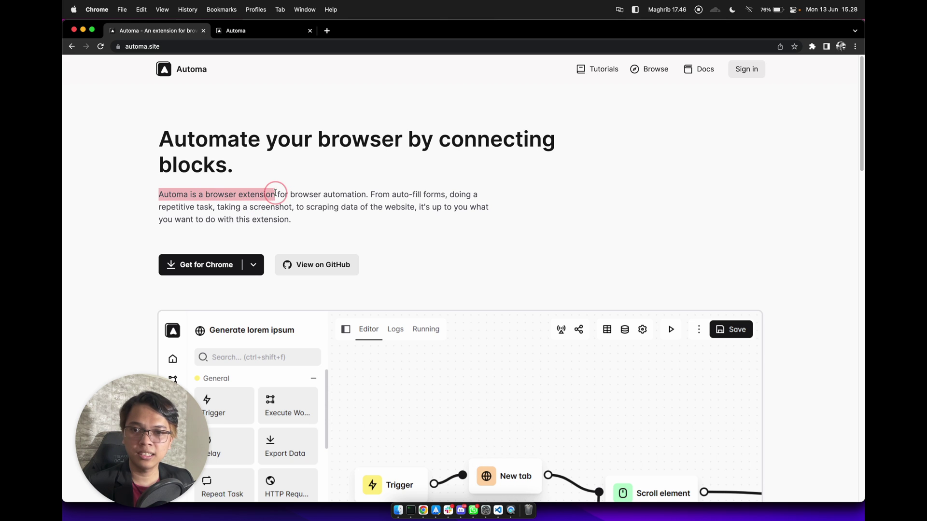
pyautogui.rightClick(175, 196)
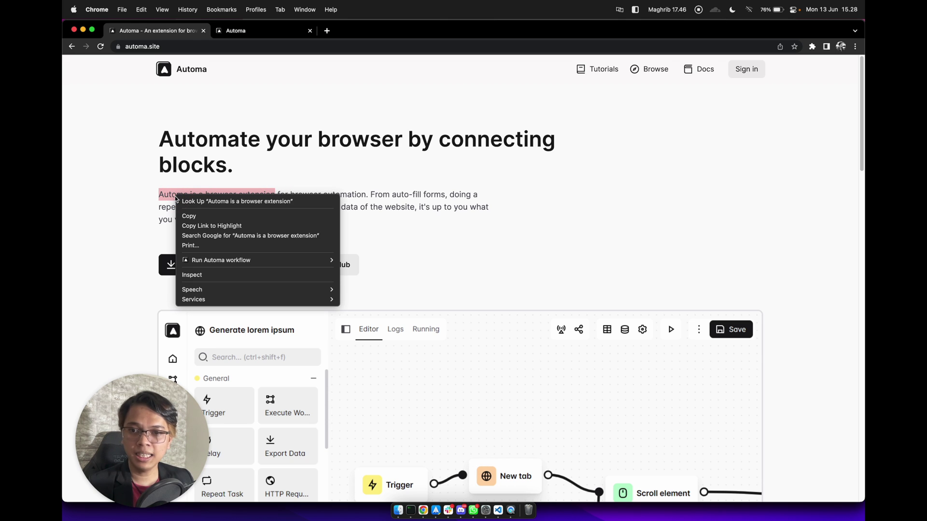
pyautogui.moveTo(230, 263)
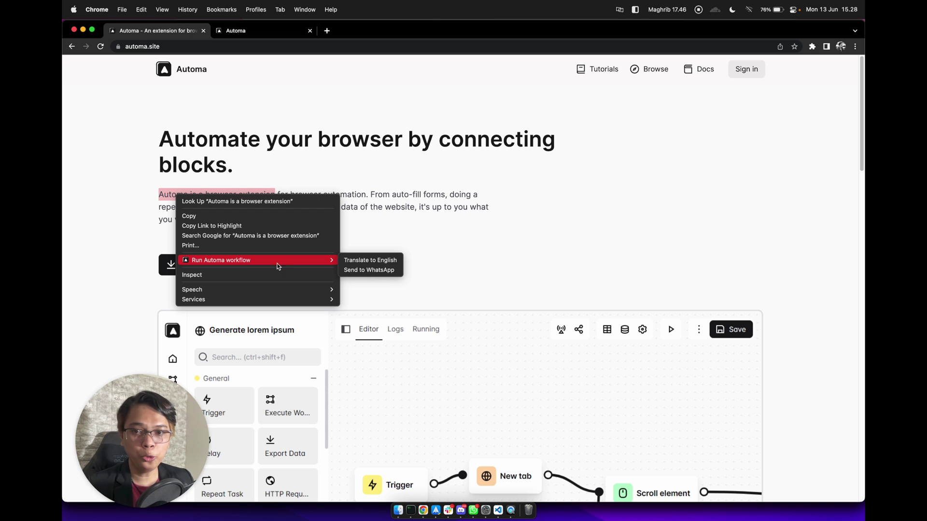
pyautogui.click(355, 270)
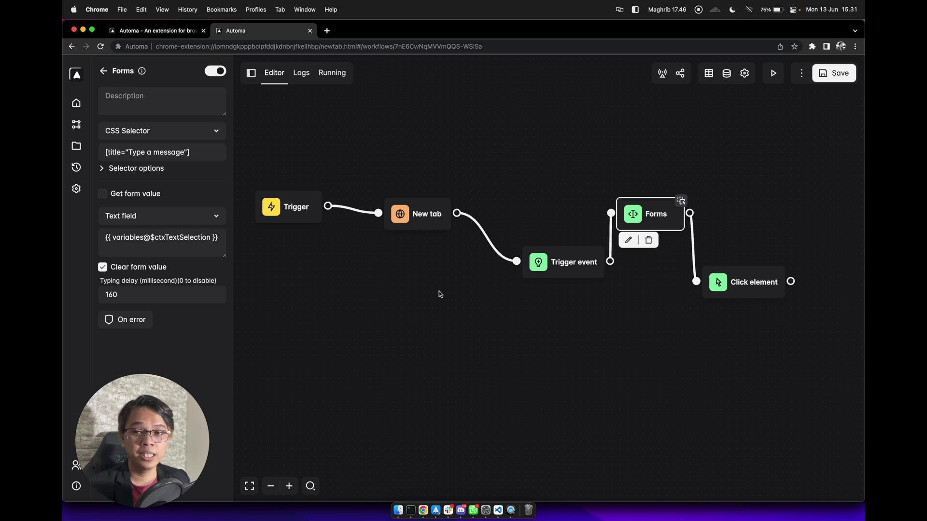
# Step: Add an Active tab block and an Insert data block to the workflow canvas
pyautogui.click(105, 71)
pyautogui.scroll(-8, 159, 241)
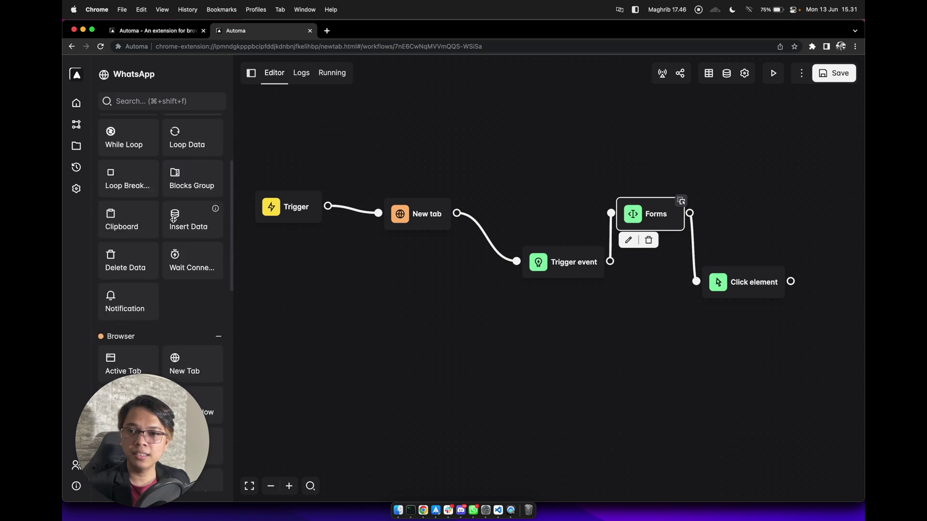
pyautogui.moveTo(121, 223); pyautogui.dragTo(303, 141)
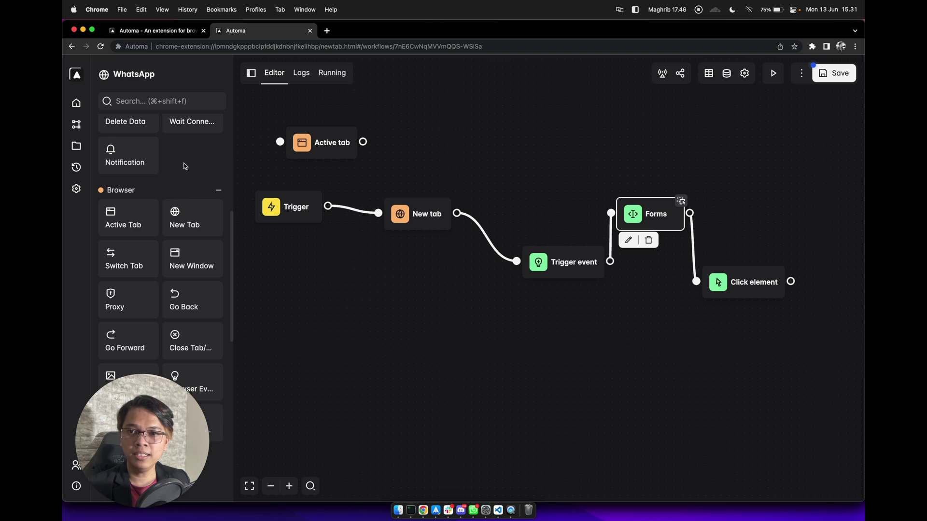
pyautogui.scroll(5, 186, 183)
pyautogui.moveTo(192, 204); pyautogui.dragTo(412, 138)
# Step: Delete the Trigger→New tab link and wire Trigger → Active tab → Insert data → New tab
pyautogui.click(345, 208)
pyautogui.press('BackSpace')
pyautogui.moveTo(328, 206); pyautogui.dragTo(280, 142)
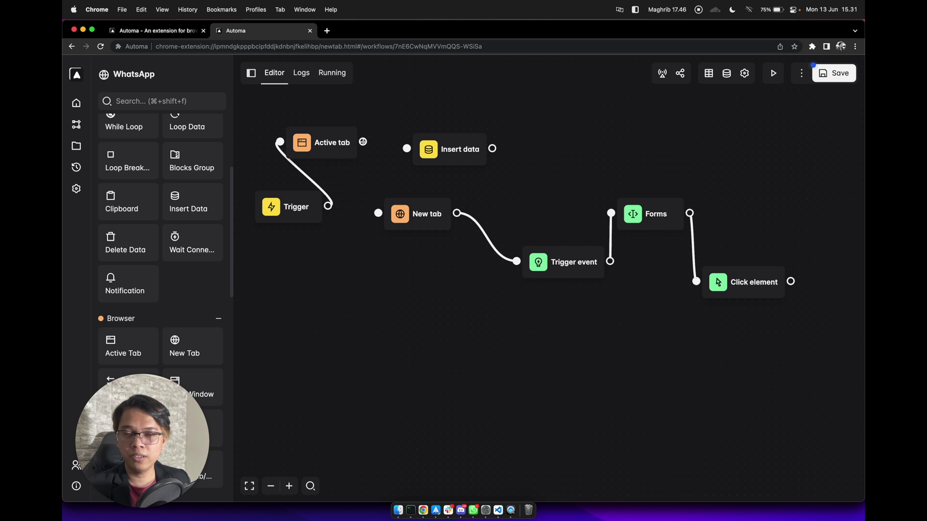
pyautogui.moveTo(363, 142); pyautogui.dragTo(407, 148)
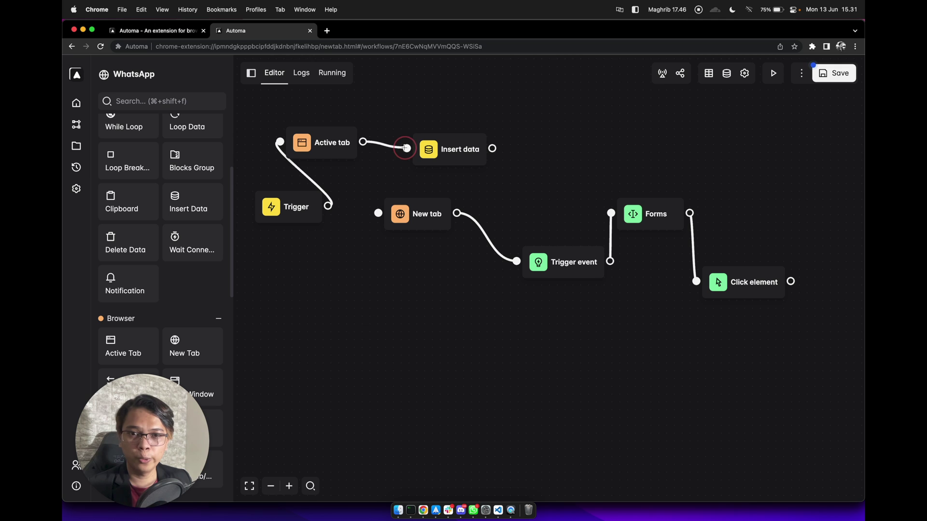
pyautogui.moveTo(493, 149); pyautogui.dragTo(377, 212)
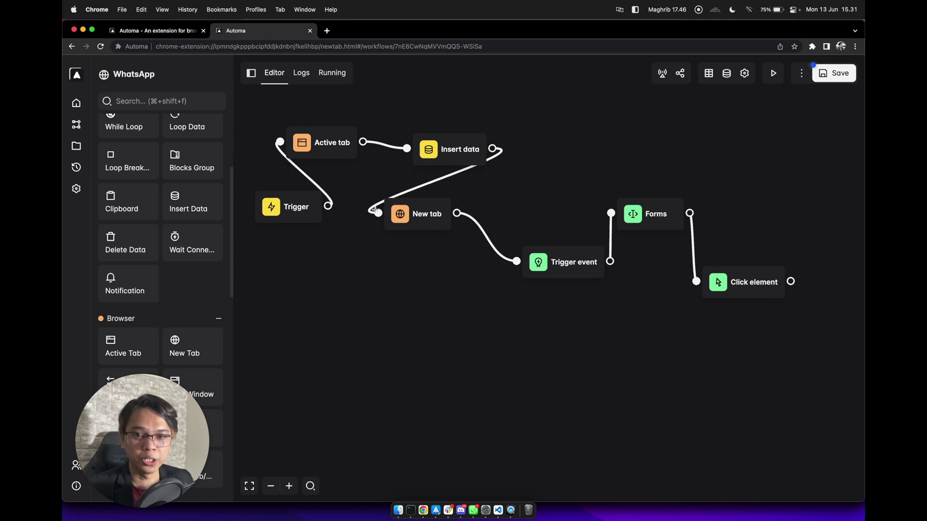
pyautogui.moveTo(423, 218)
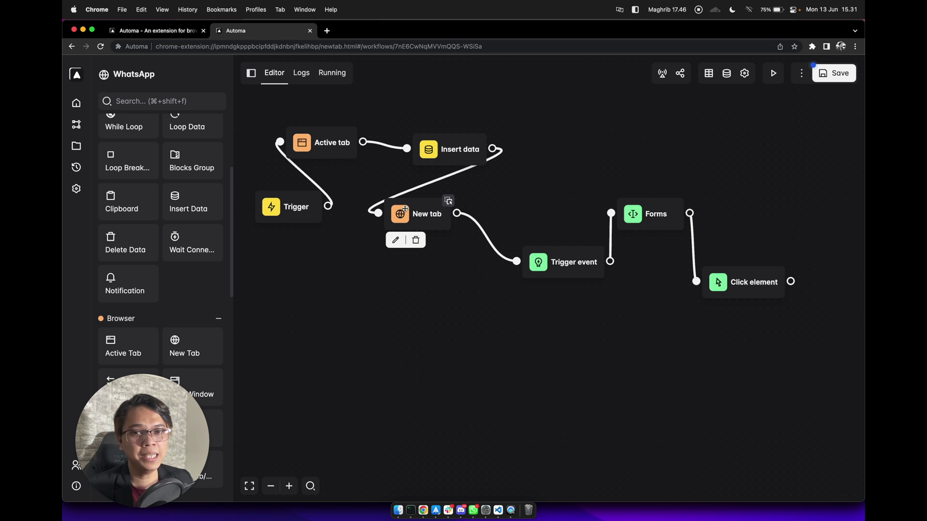
# Step: Add an Insert data entry of type Variable named url with value {{ activeTabUrl }}
pyautogui.doubleClick(437, 144)
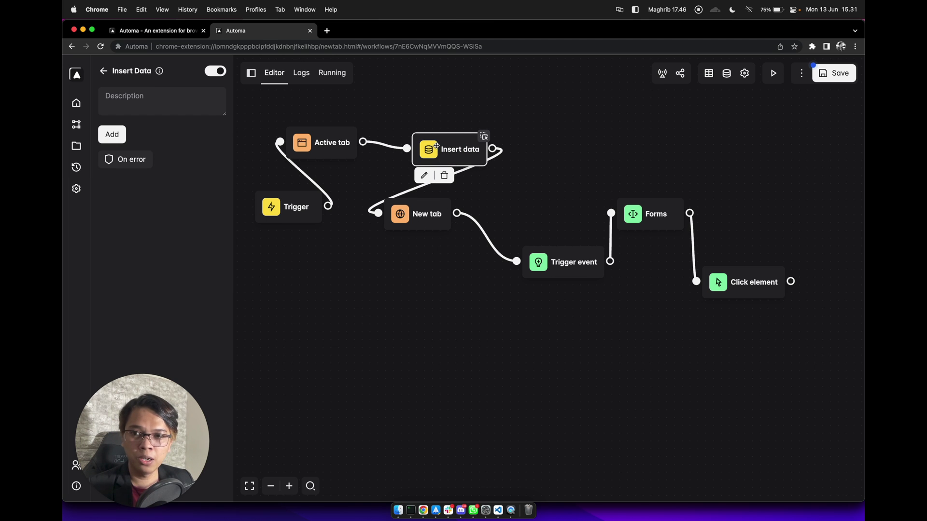
pyautogui.click(112, 134)
pyautogui.click(114, 135)
pyautogui.click(119, 147)
pyautogui.click(197, 136)
pyautogui.write('url')
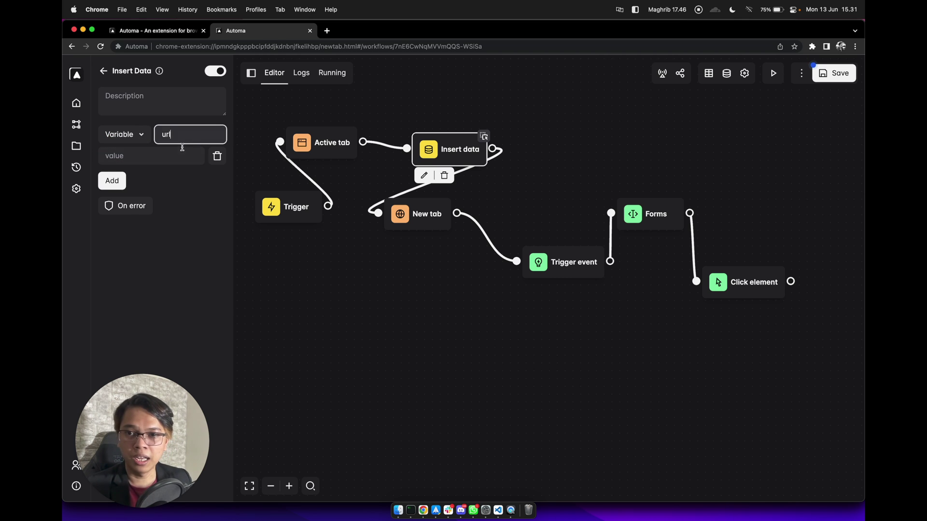
pyautogui.click(174, 154)
pyautogui.write('{{ activeTabUrl')
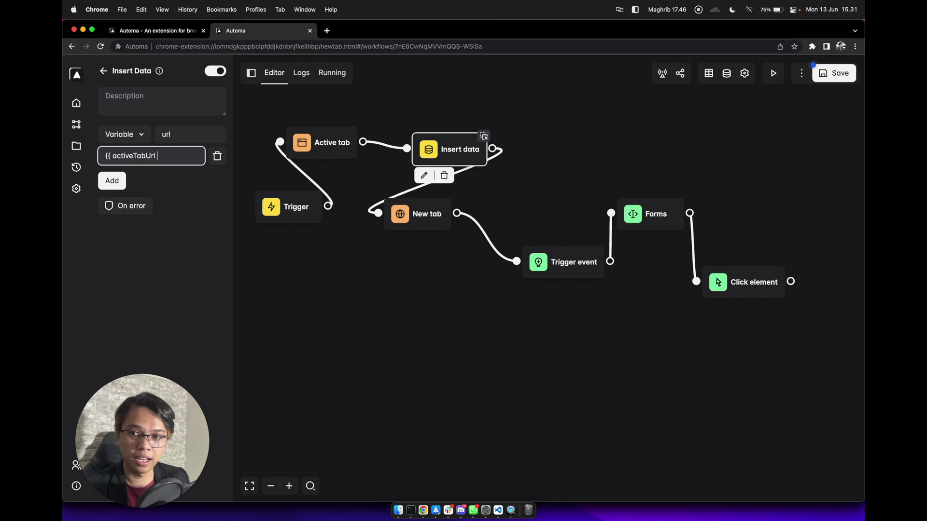
pyautogui.click(509, 318)
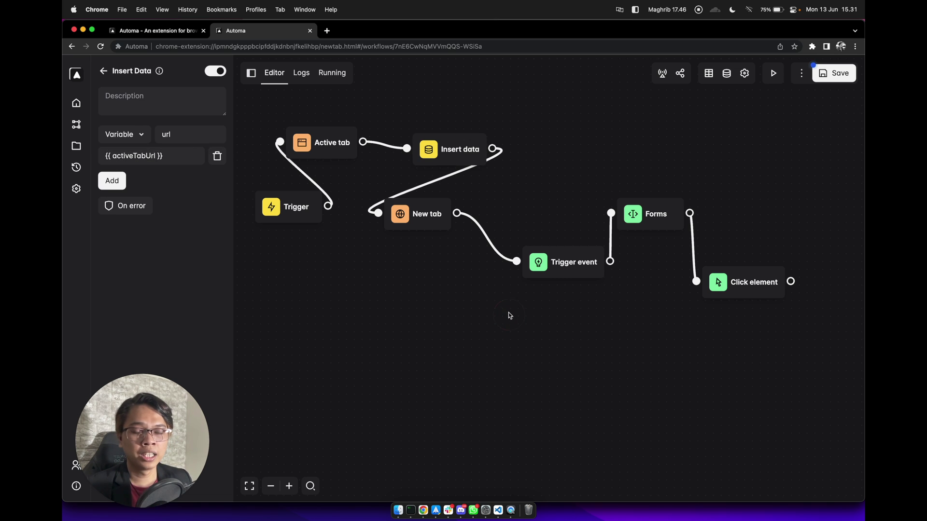
# Step: Wrap the Forms selection variable in quoted ellipses, append from {{ variables@url }}, and save
pyautogui.click(652, 217)
pyautogui.doubleClick(653, 217)
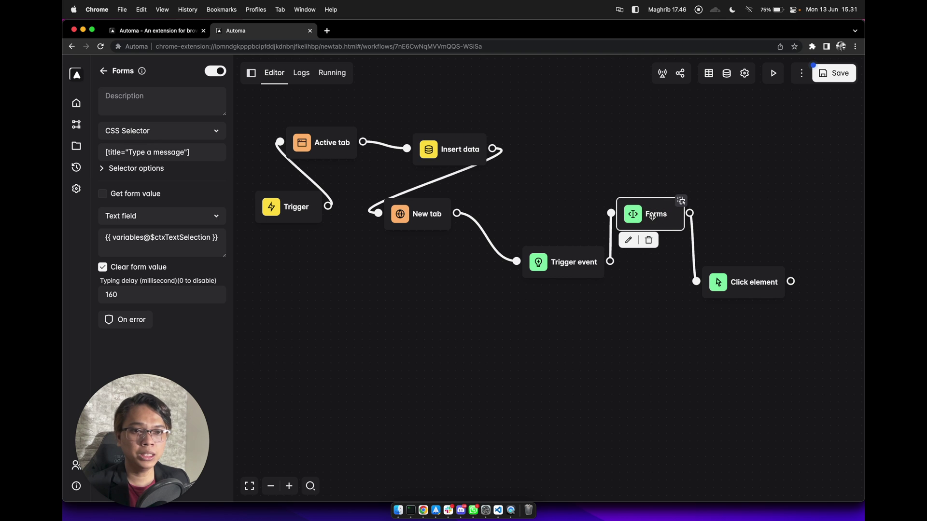
pyautogui.click(219, 239)
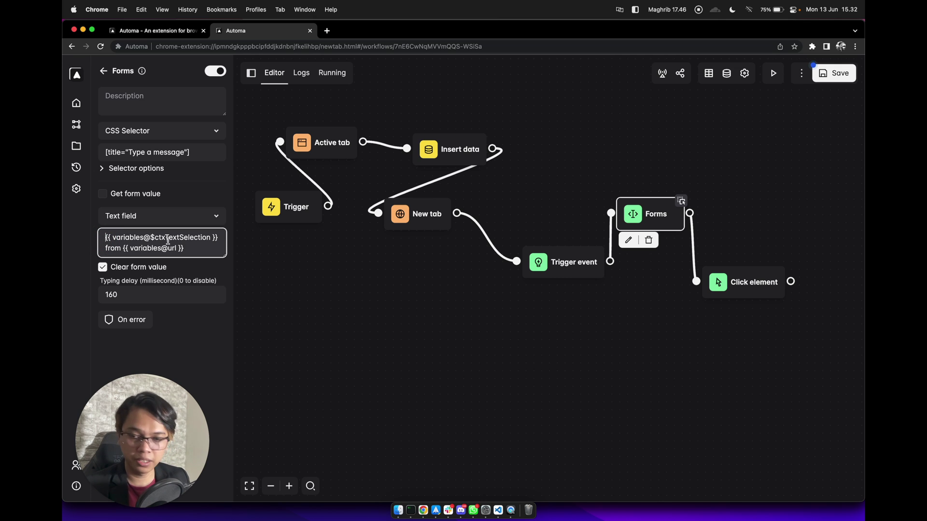
pyautogui.write('"')
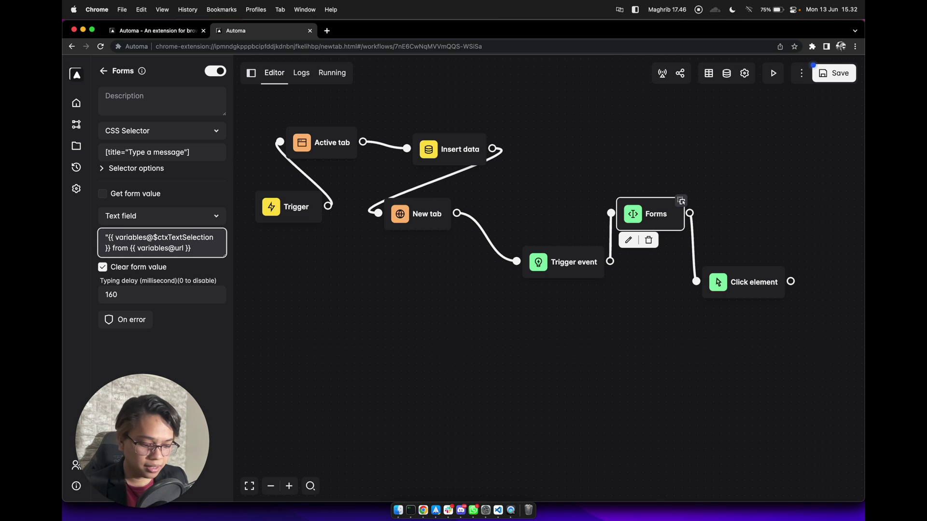
pyautogui.write('...')
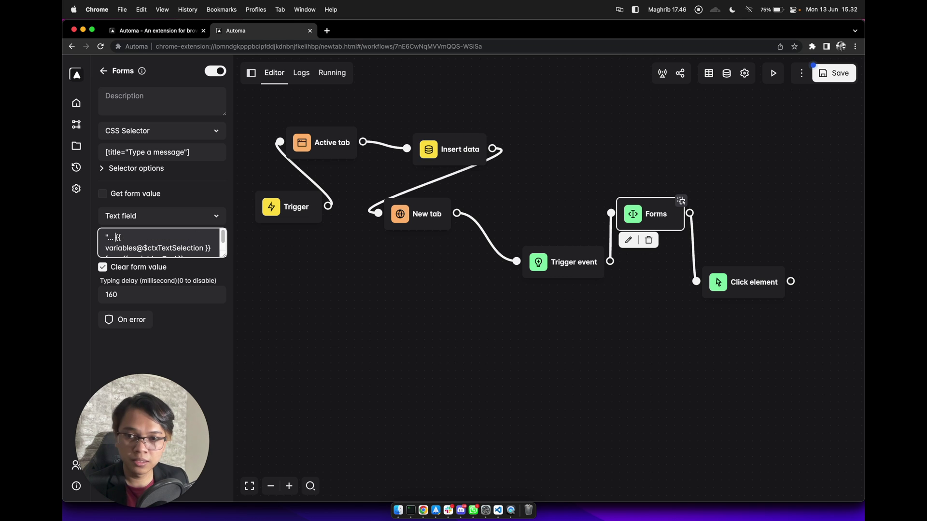
pyautogui.scroll(-1, 175, 245)
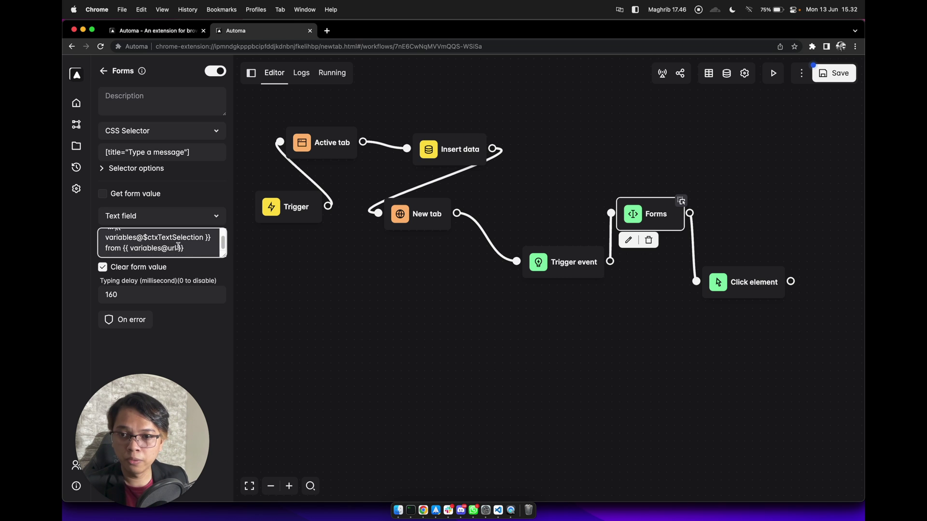
pyautogui.click(210, 239)
pyautogui.write('..."')
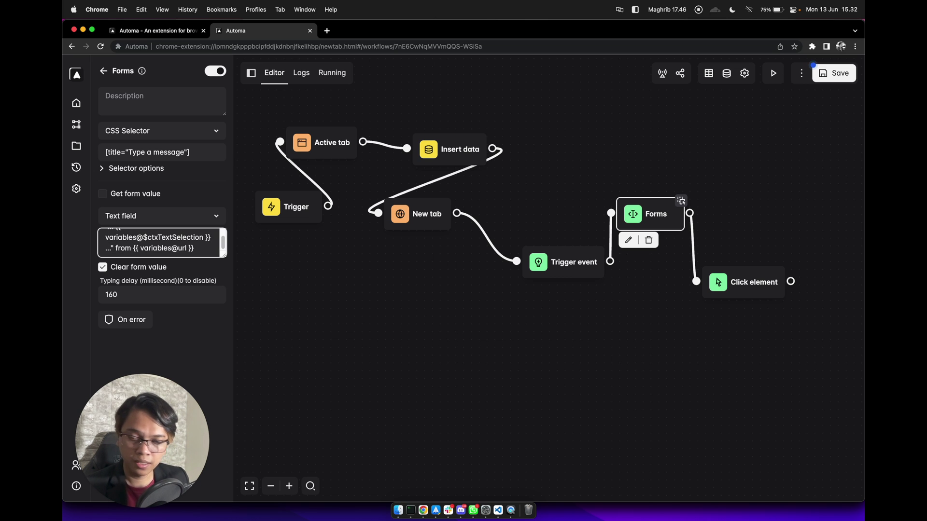
pyautogui.click(844, 78)
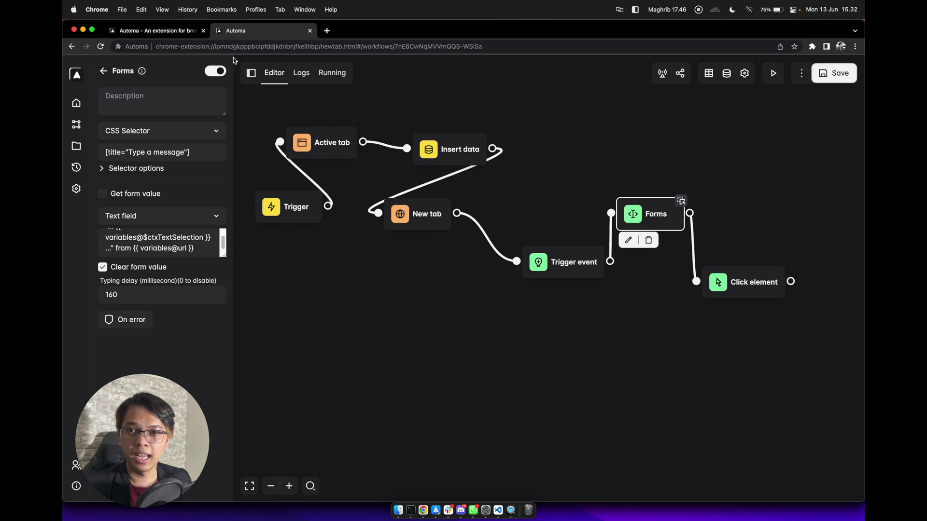
# Step: Select 'Automa is a browser extension' on automa.site and run Send to WhatsApp from its context menu
pyautogui.click(153, 30)
pyautogui.click(332, 223)
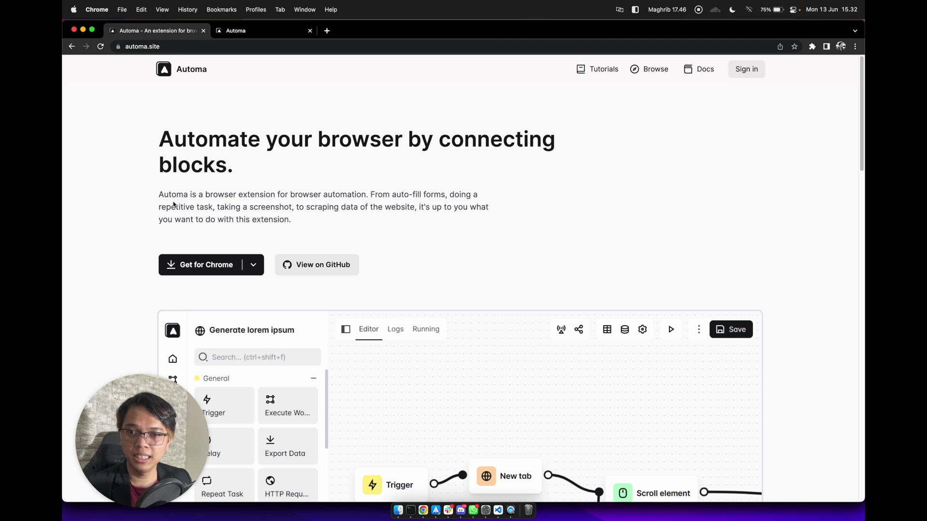
pyautogui.moveTo(159, 195); pyautogui.dragTo(275, 195)
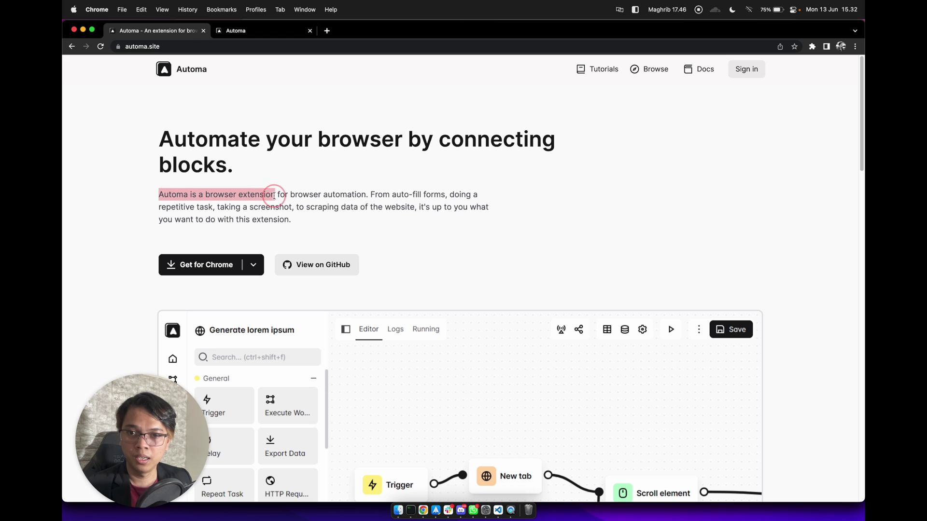
pyautogui.rightClick(162, 193)
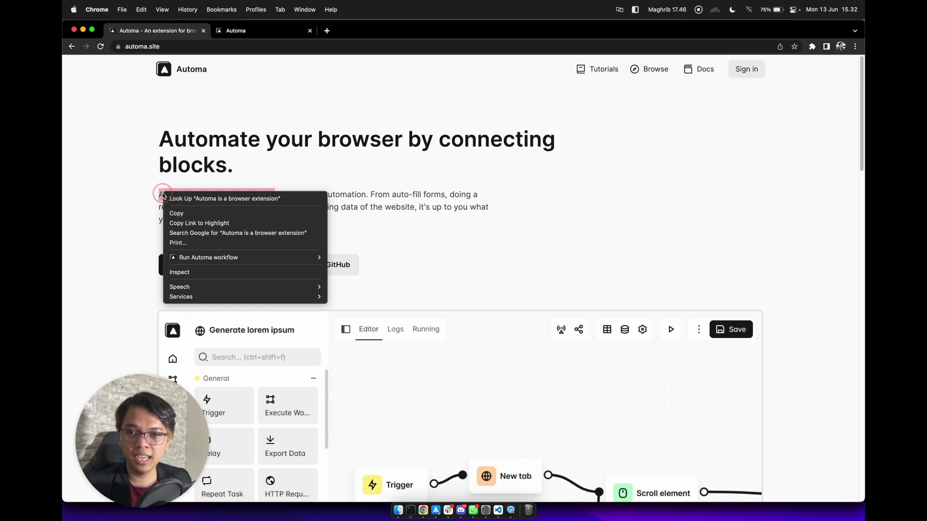
pyautogui.moveTo(193, 257)
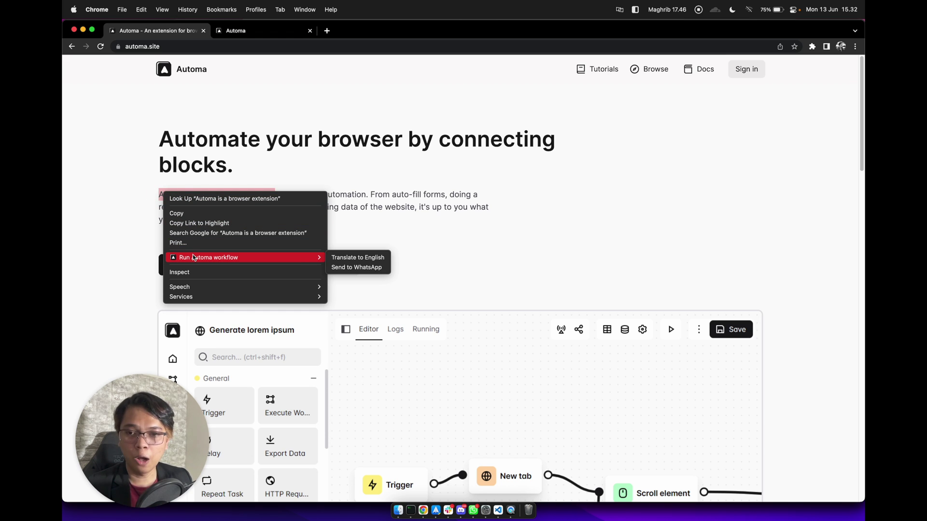
pyautogui.click(342, 271)
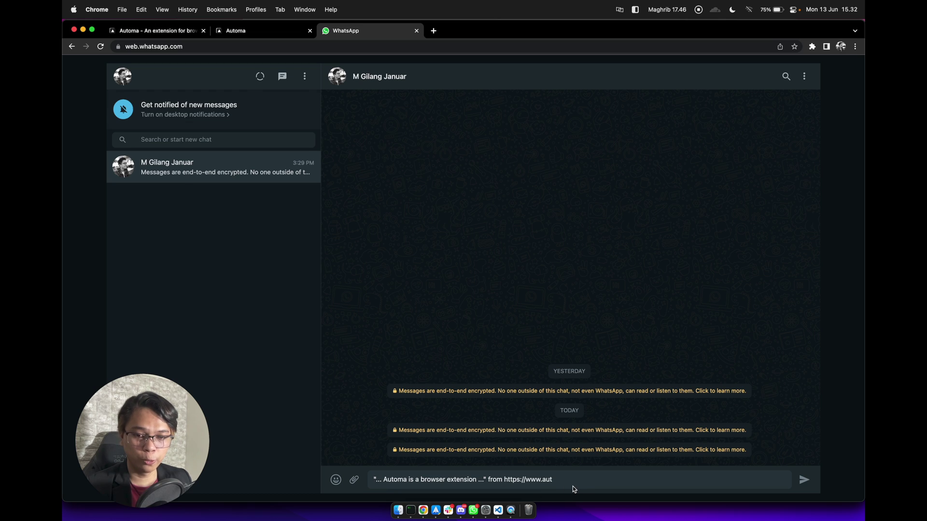
pyautogui.press('Return')
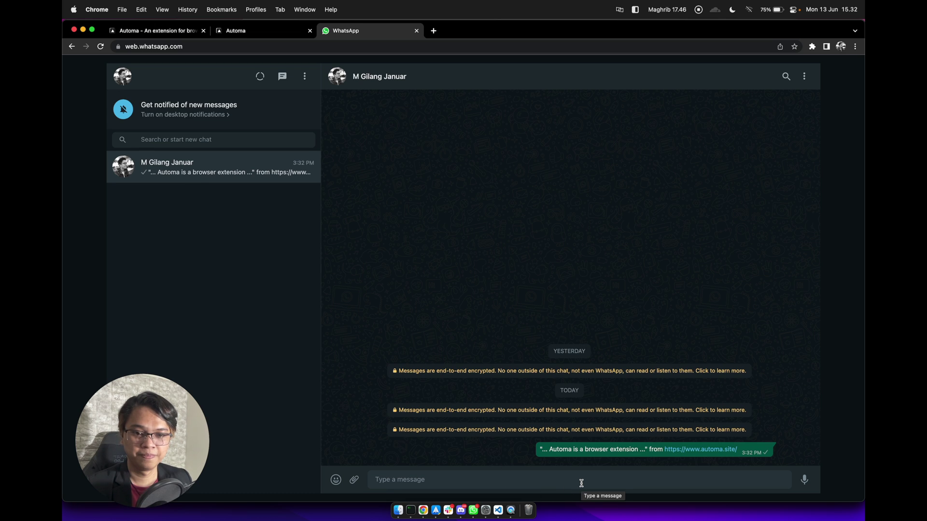